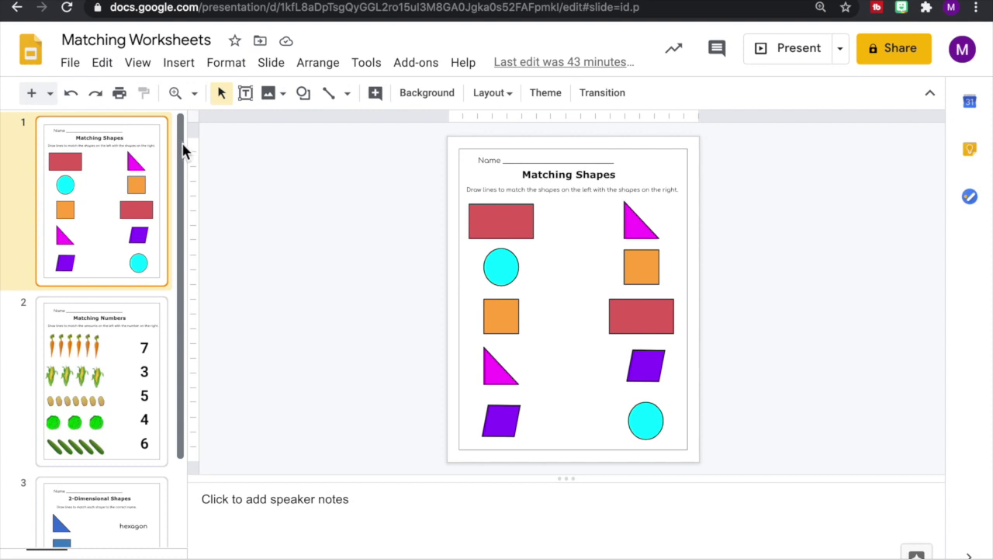
Step: Review the Matching Numbers, 2-Dimensional Shapes and Matching Shapes slides, ending on 2-Dimensional Shapes
click(90, 345)
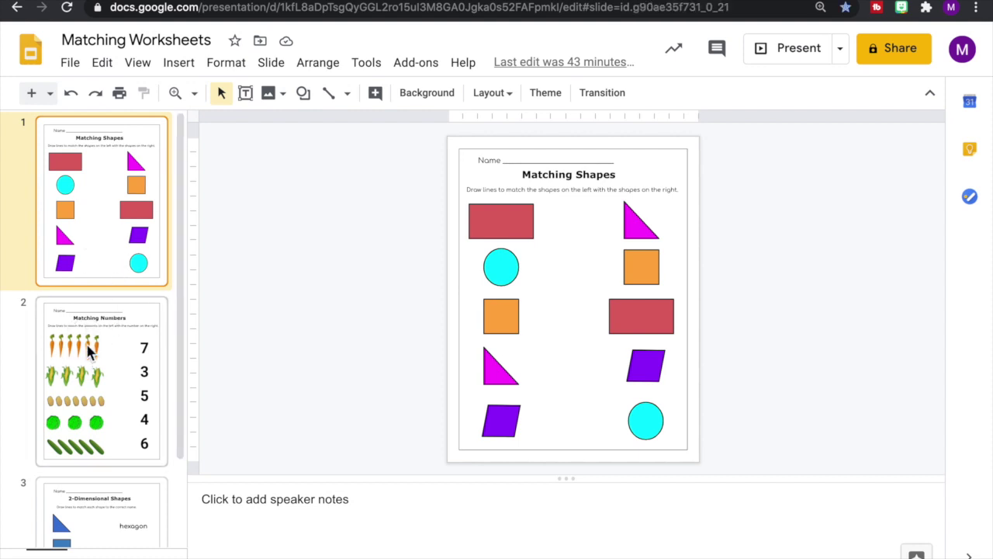
click(101, 503)
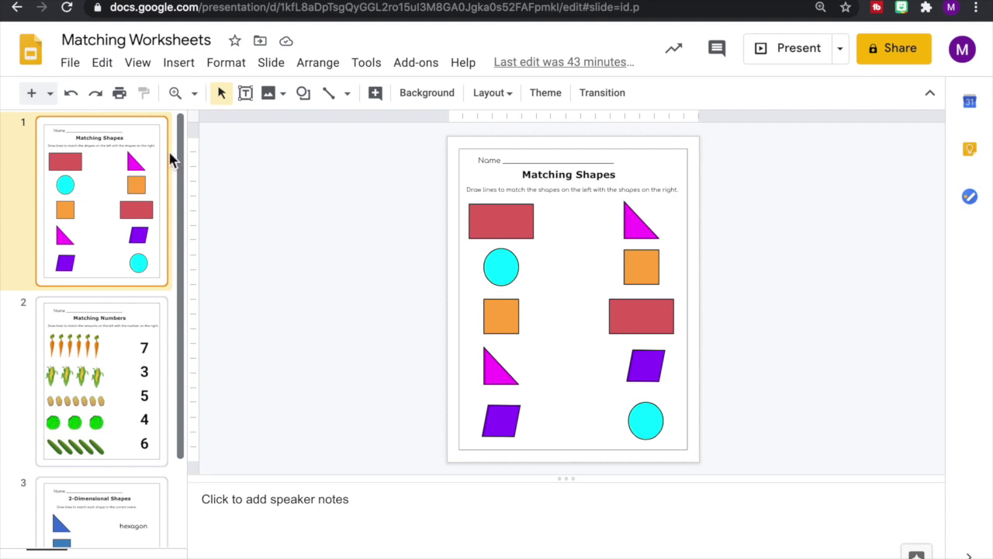
click(124, 419)
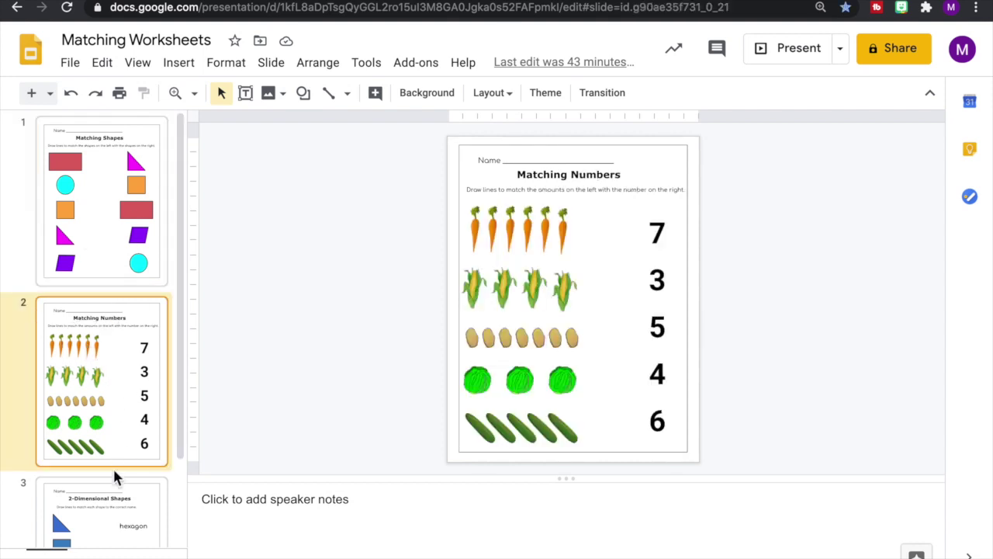
click(99, 513)
scroll(187, 334, up, 3)
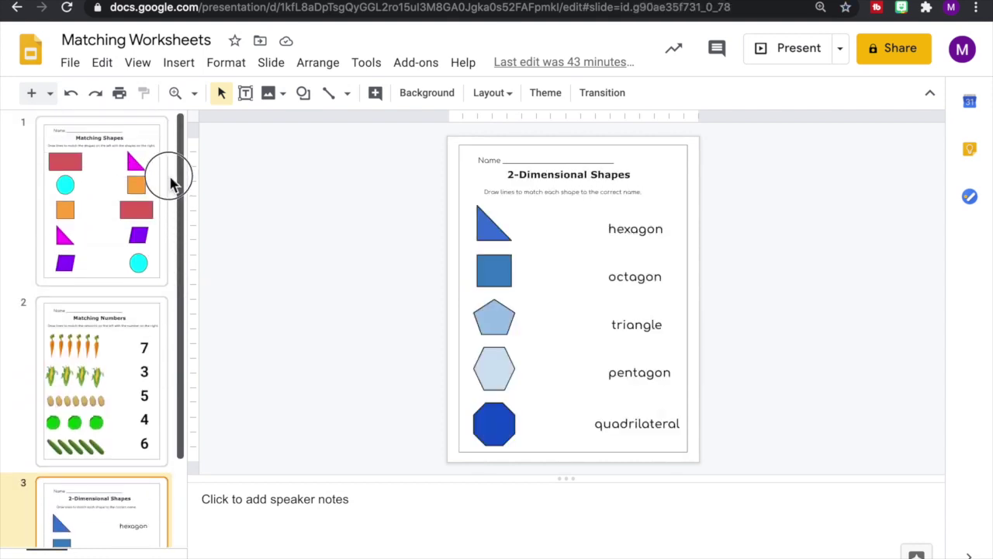
click(126, 210)
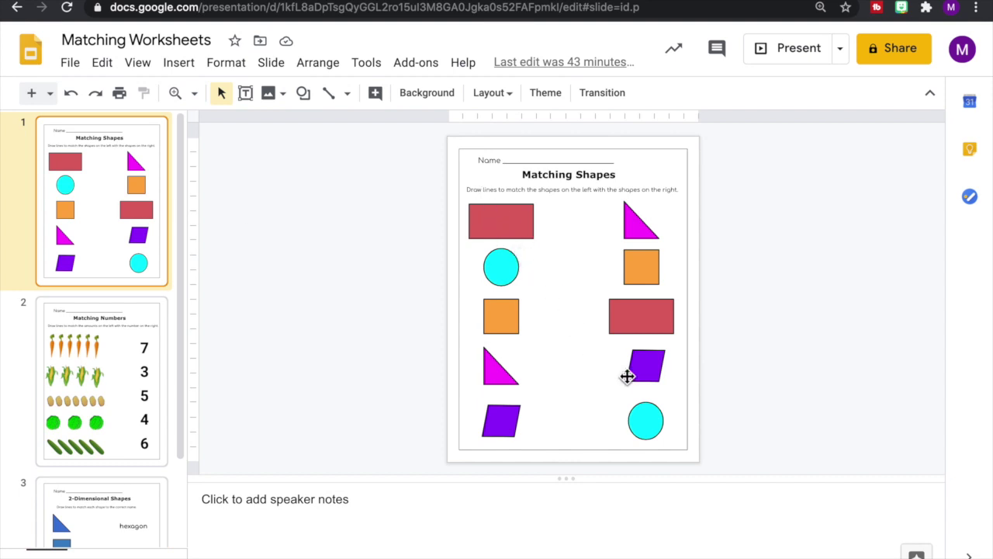
click(105, 376)
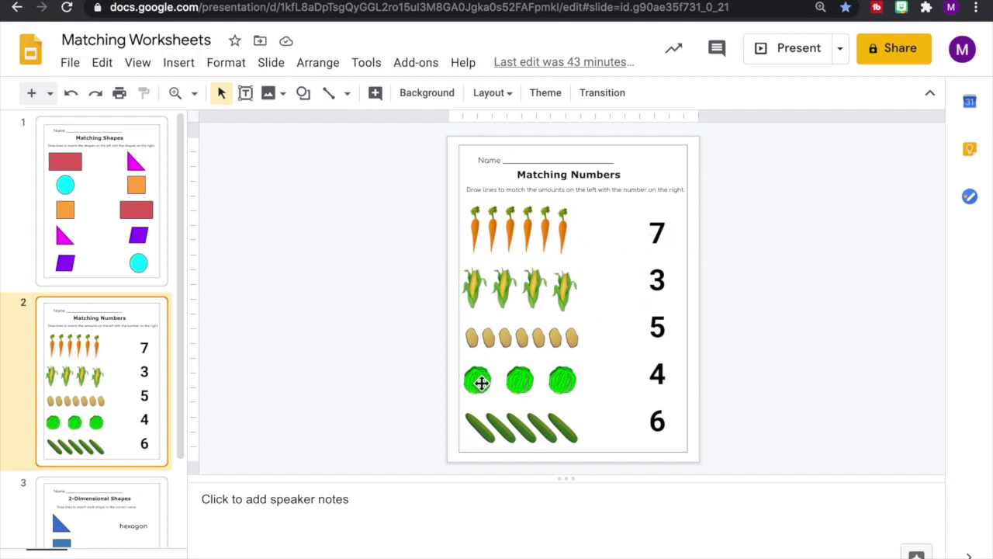
click(136, 516)
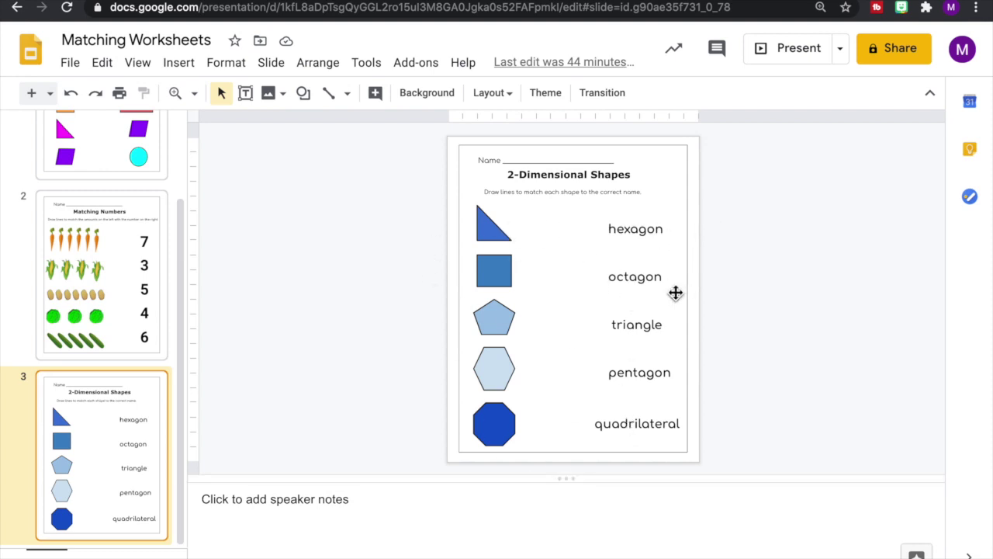
click(312, 353)
Step: Create a new presentation, dismiss the themes panel, and give its slide a Blank layout
click(69, 64)
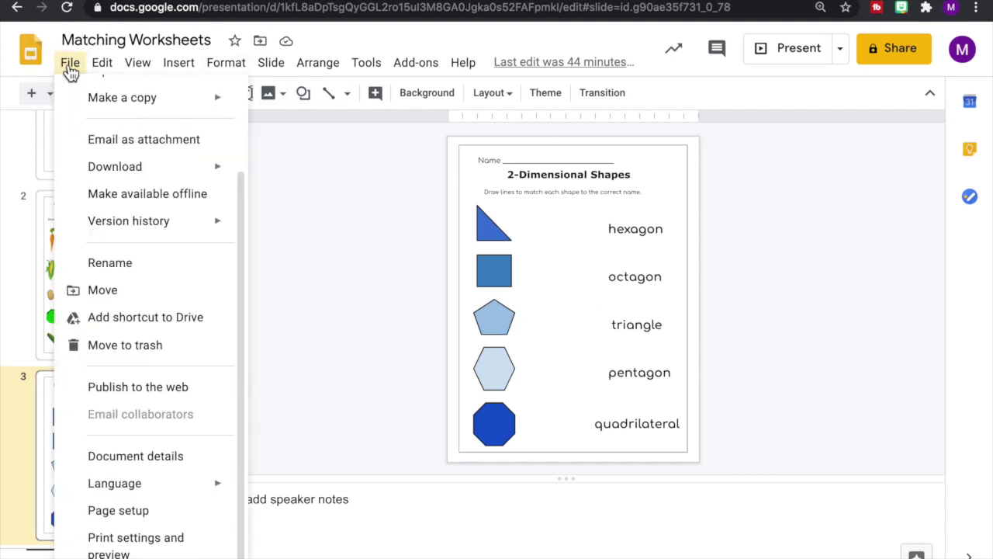
scroll(98, 113, up, 2)
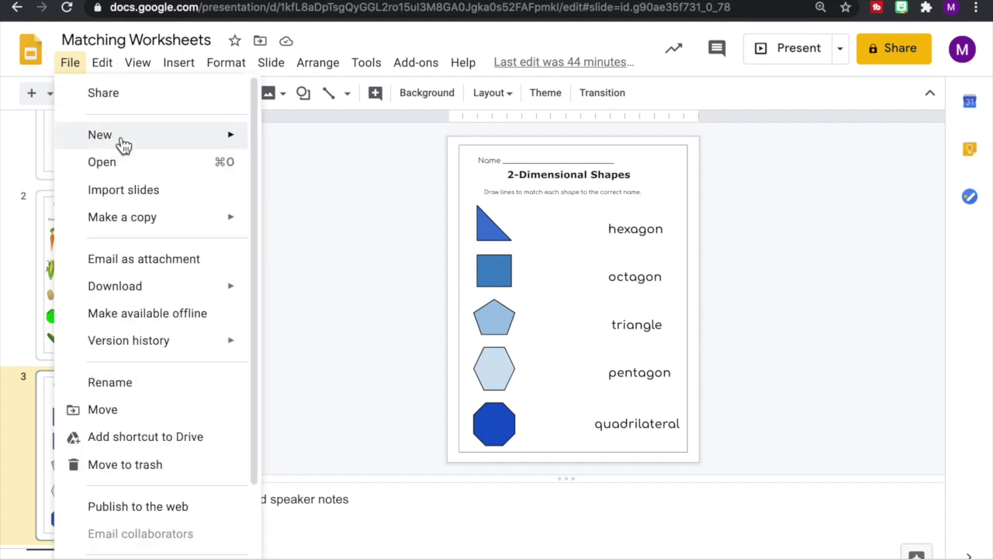
mouse_move(129, 124)
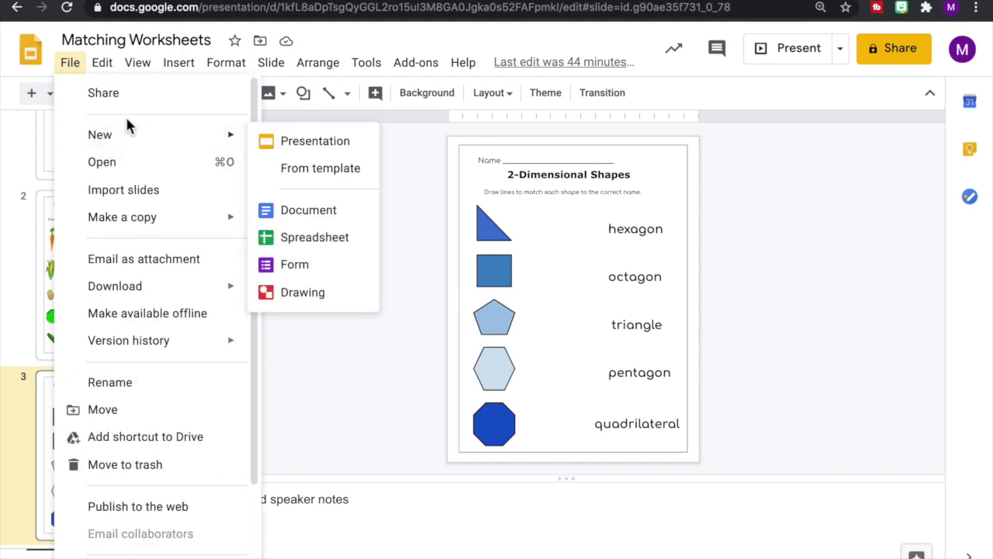
click(303, 147)
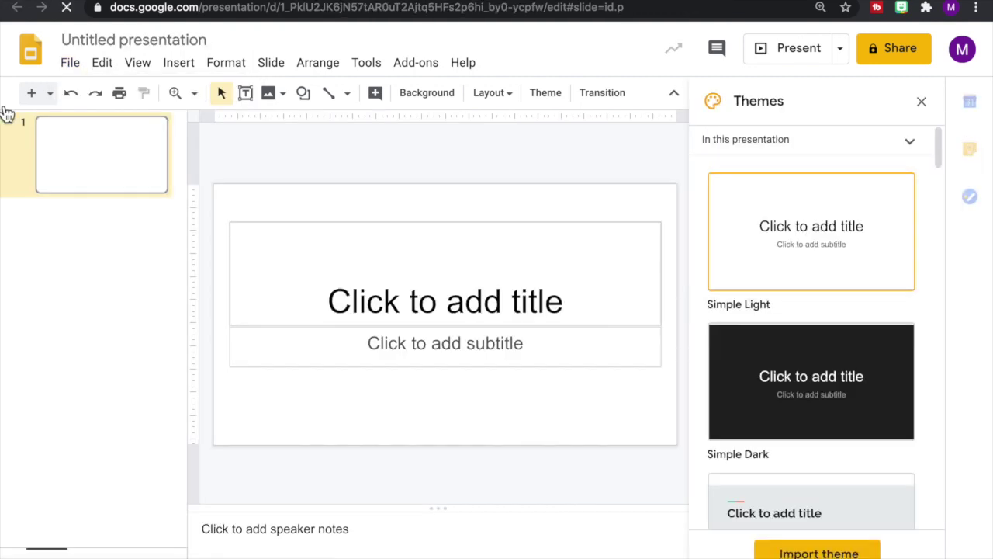
click(922, 104)
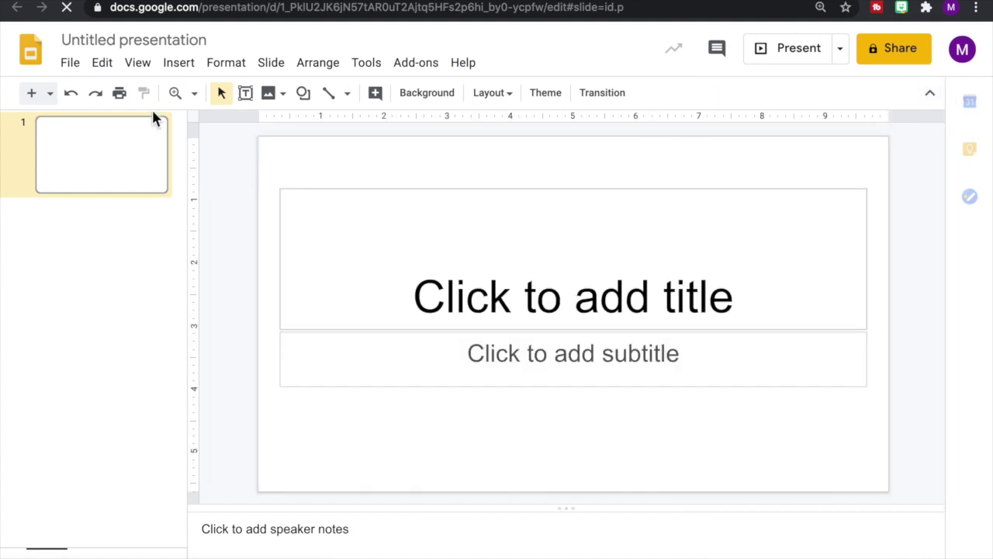
click(507, 99)
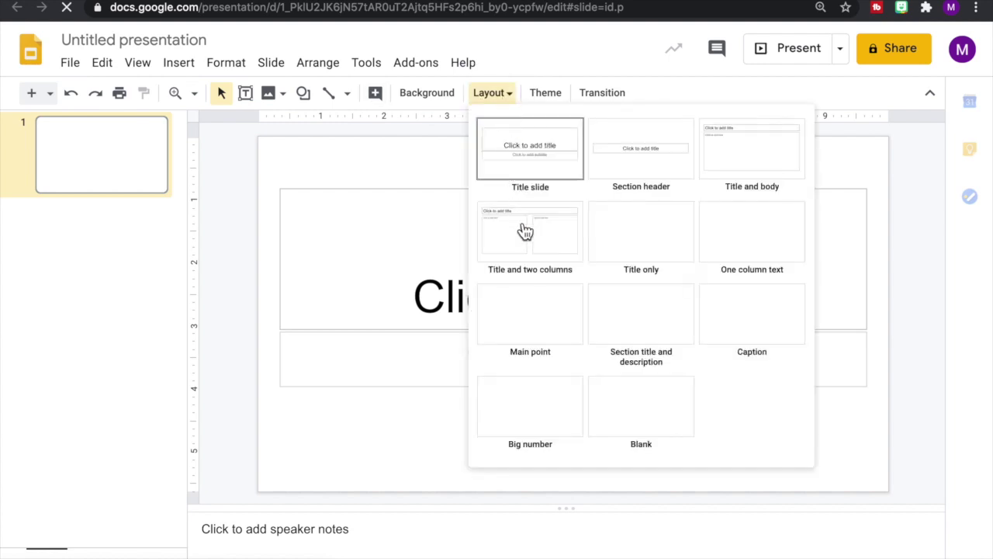
click(646, 427)
Step: Set the page size to a custom 8.5 × 11 inches
click(69, 62)
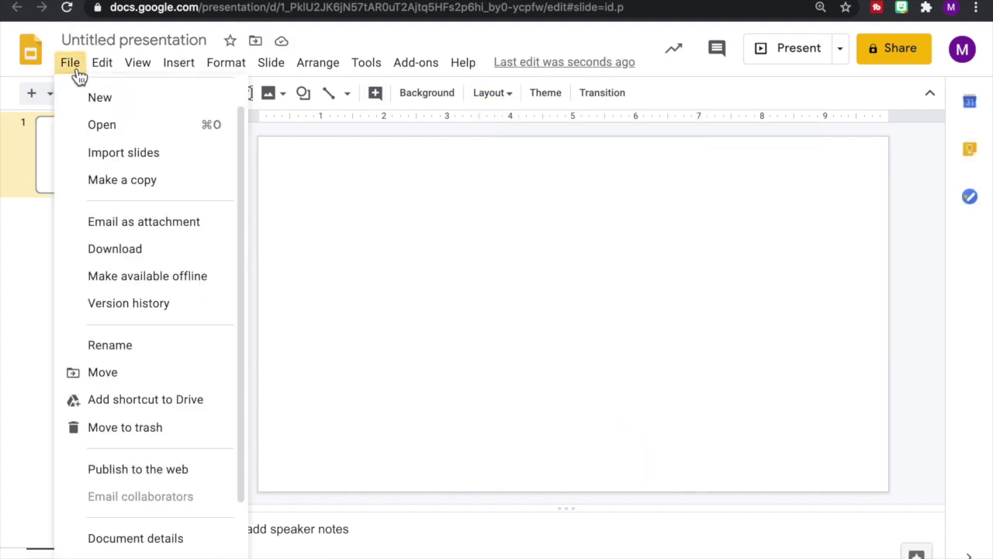
scroll(153, 422, down, 2)
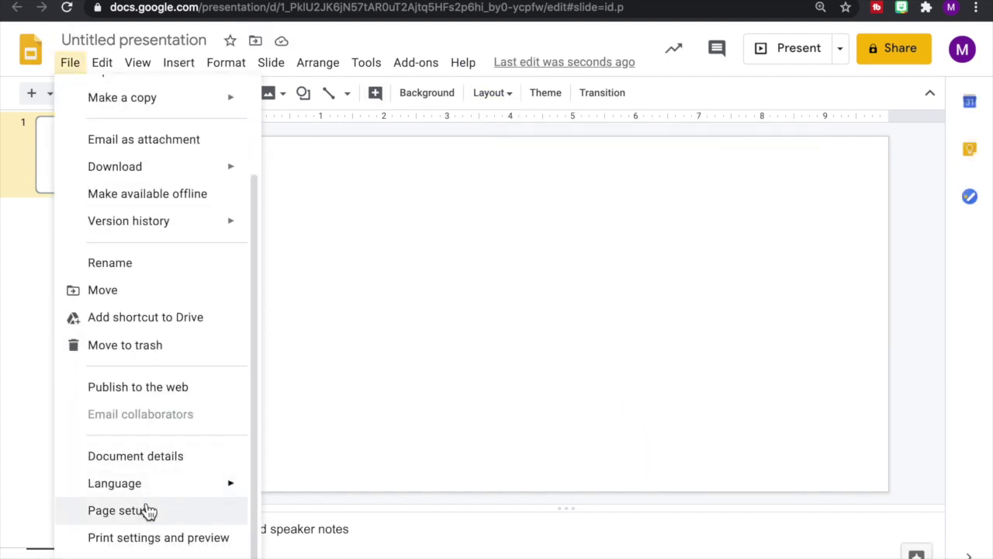
click(118, 511)
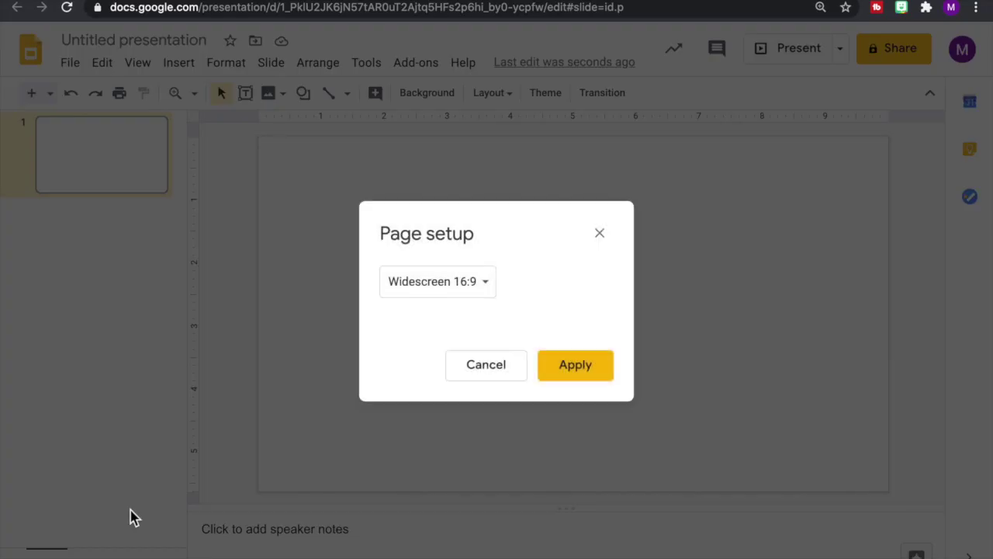
click(482, 286)
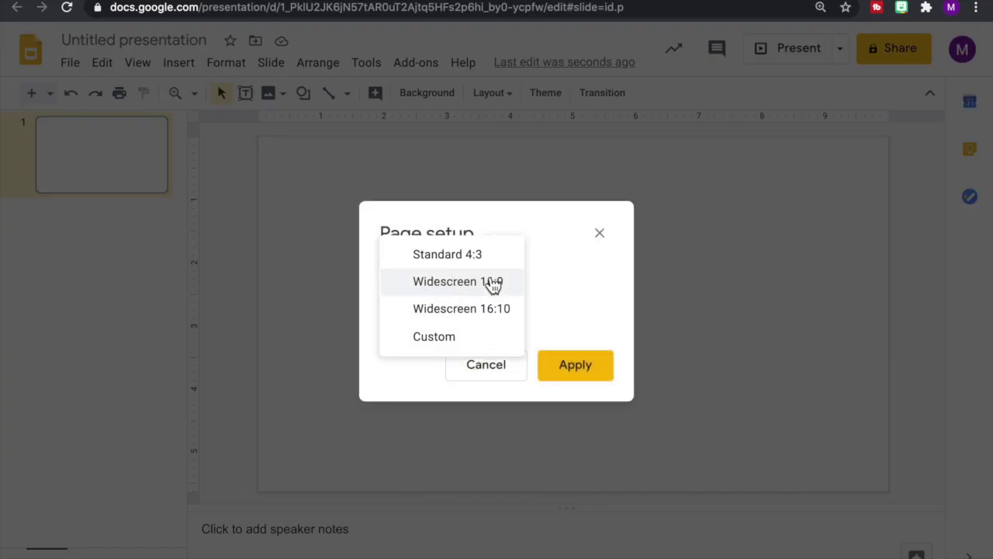
click(454, 342)
double_click(414, 328)
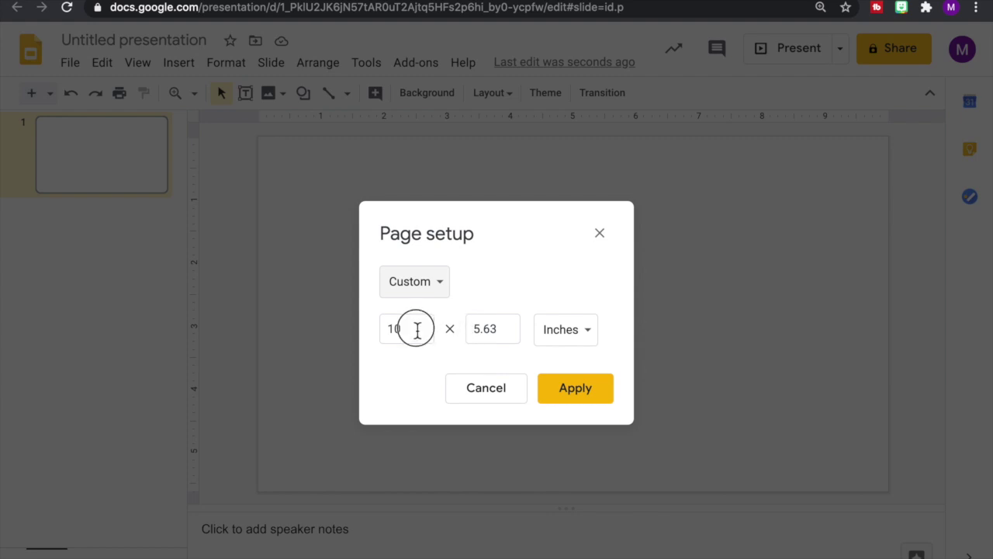
text(8)
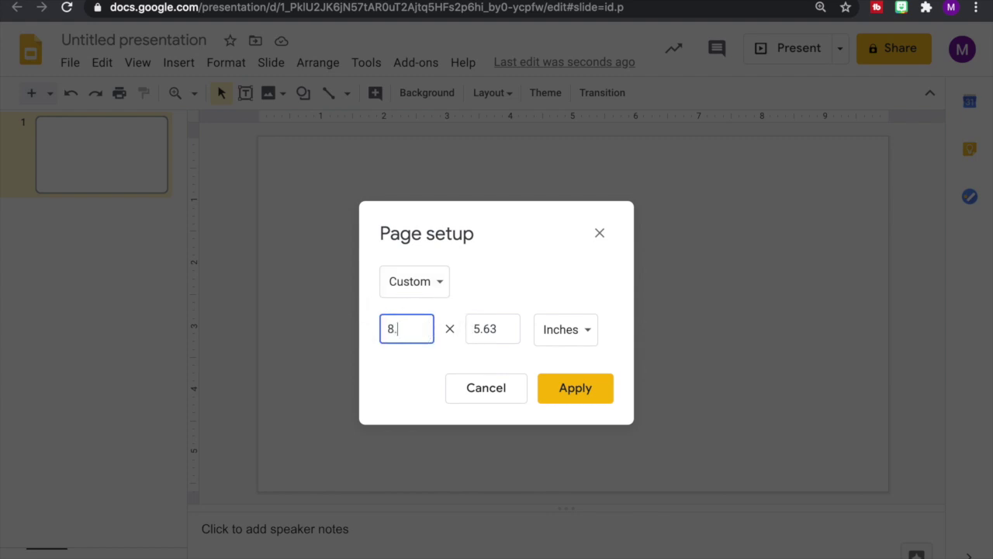
text(.5)
key(Tab)
text(1)
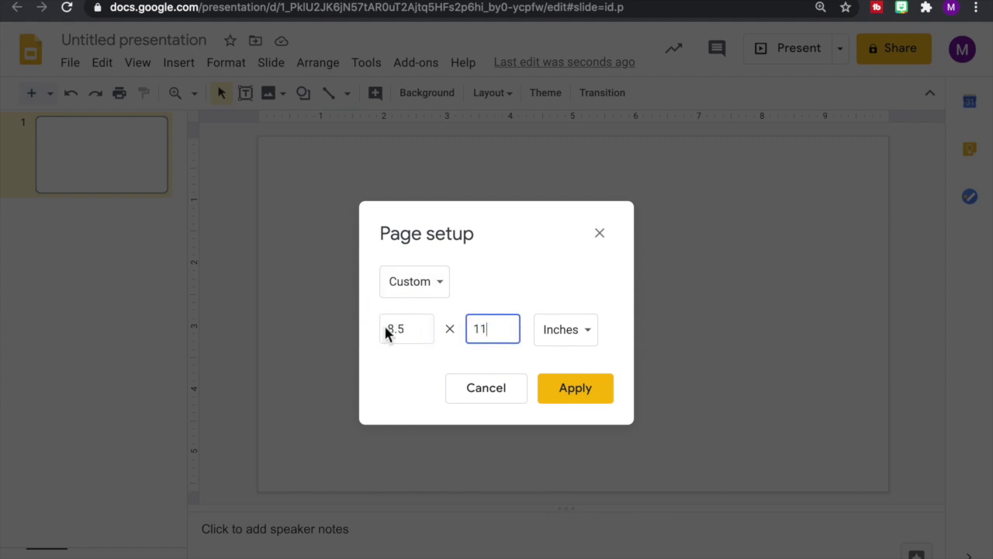
text(1)
click(583, 397)
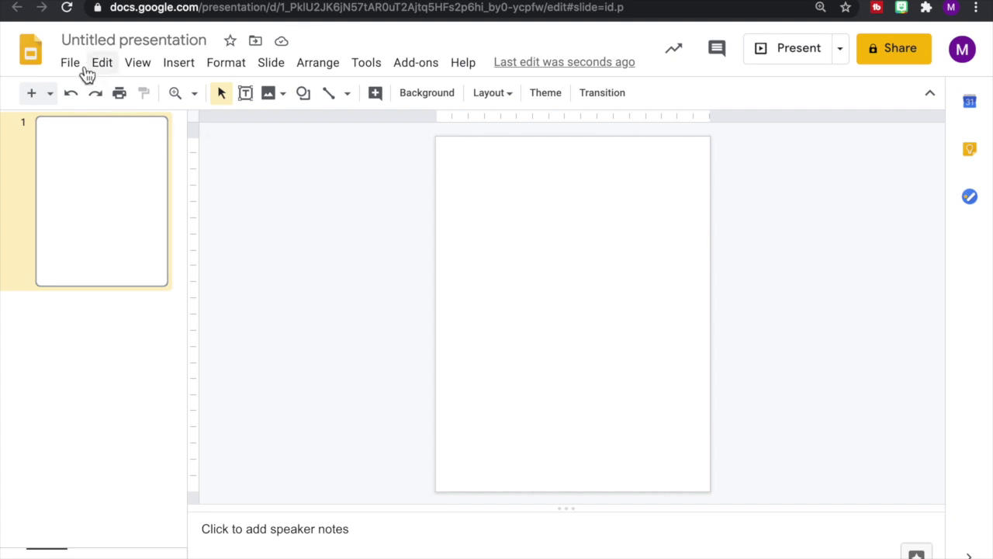
Step: Add a Name text box in Comfortaa, about size 23, at the page's top-left
click(246, 93)
drag(465, 155, 643, 197)
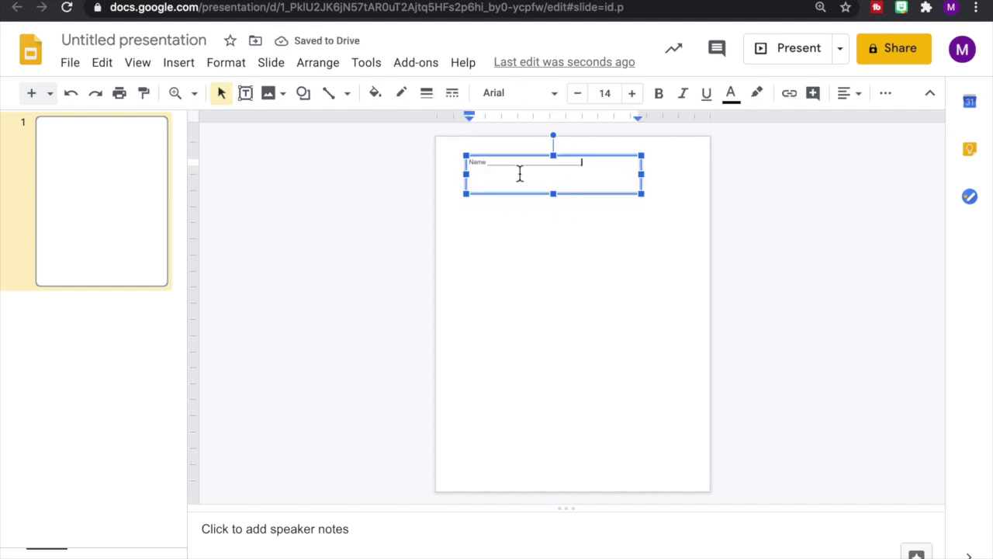
drag(543, 162, 467, 162)
click(545, 94)
click(541, 191)
click(603, 94)
click(603, 269)
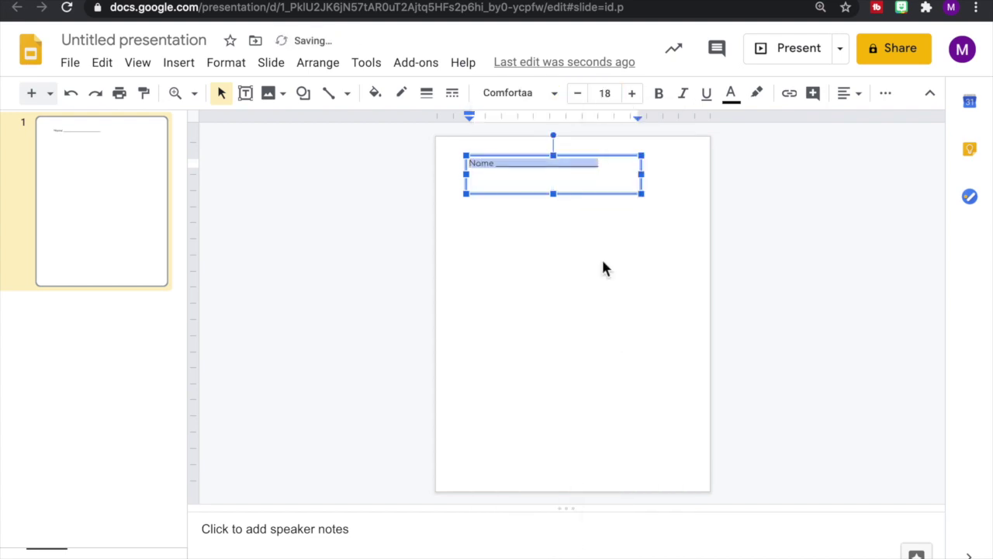
click(632, 93)
click(632, 93)
click(632, 93)
click(631, 93)
click(632, 93)
key(Escape)
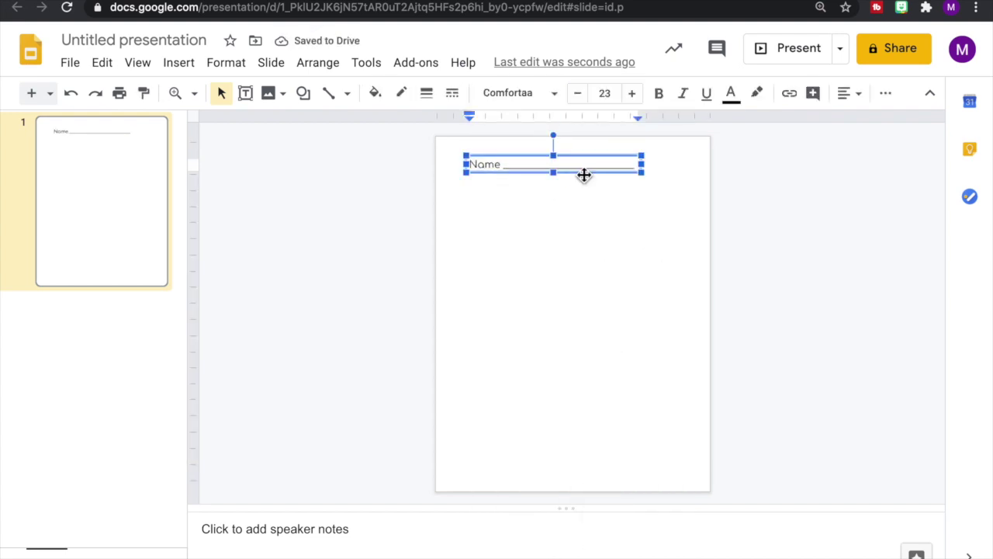
drag(582, 173, 568, 197)
Step: Duplicate it as a bold Impact 'Matching Shapes' title, enlarged to about size 36
key(ctrl+d)
text(Mat)
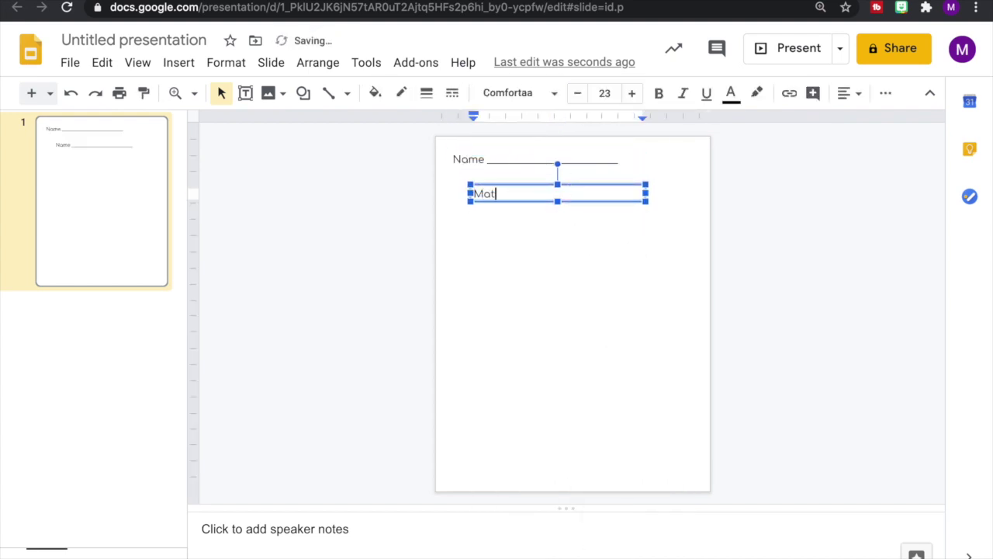
text(ching Shapes)
key(ctrl+shift+Left)
key(ctrl+shift+Left)
click(659, 93)
click(519, 93)
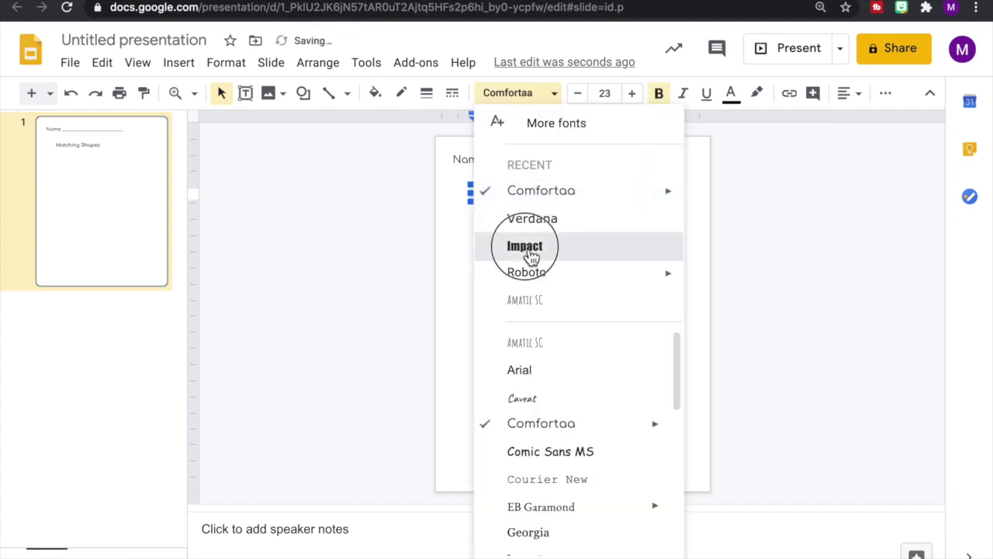
click(528, 250)
click(605, 93)
click(609, 396)
drag(647, 195, 612, 162)
click(632, 93)
click(635, 95)
click(634, 95)
click(635, 95)
click(635, 94)
click(635, 95)
click(579, 194)
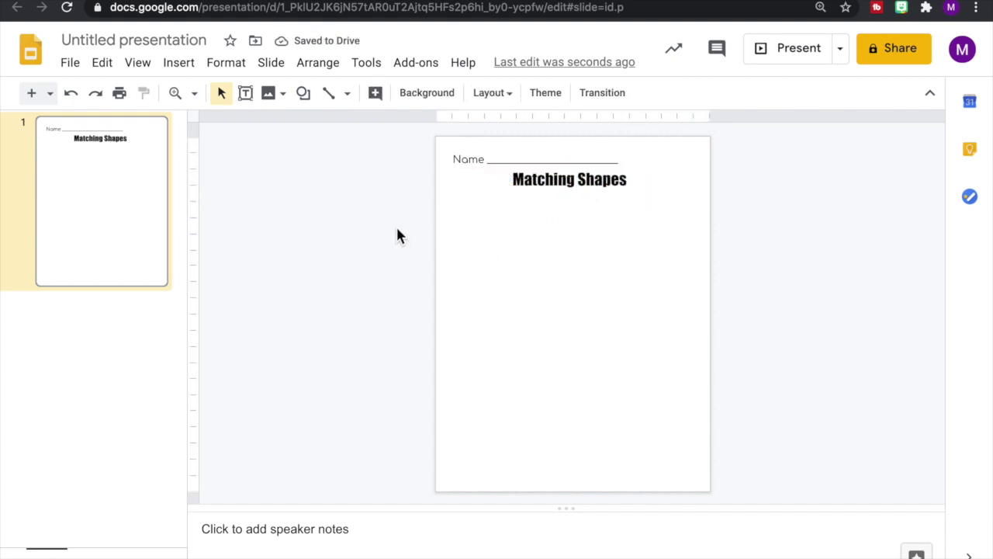
Step: Draw a rectangle, an oval and a square below the Matching Shapes title
click(307, 102)
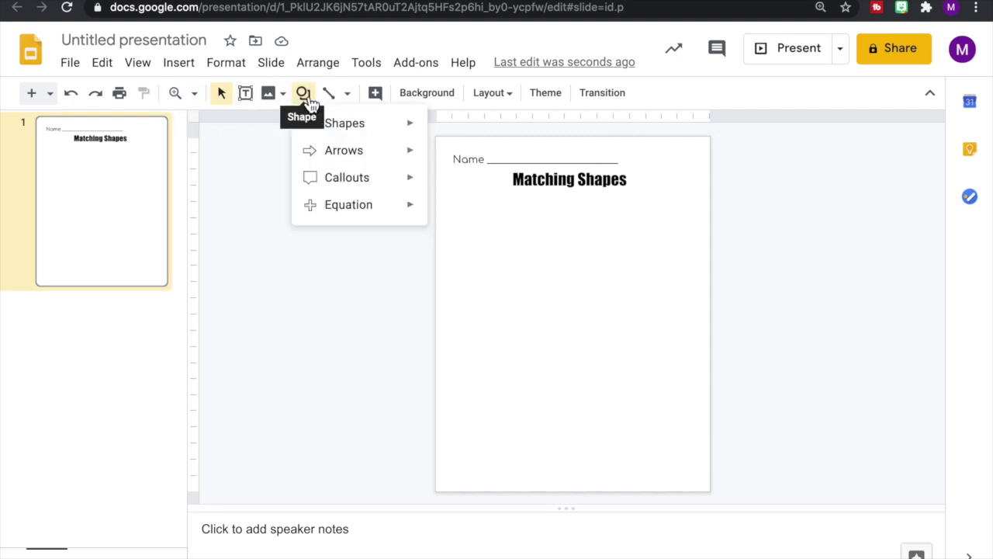
mouse_move(364, 137)
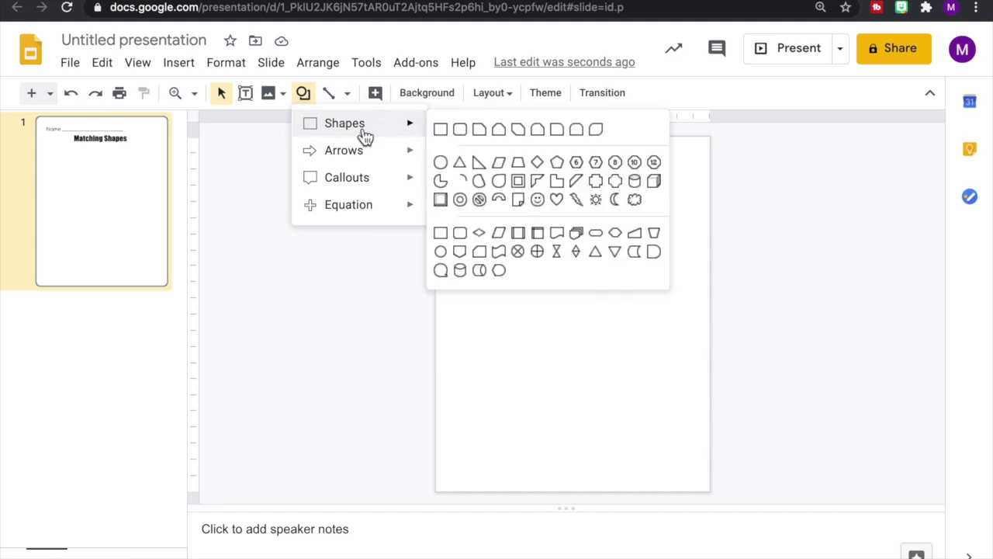
click(439, 129)
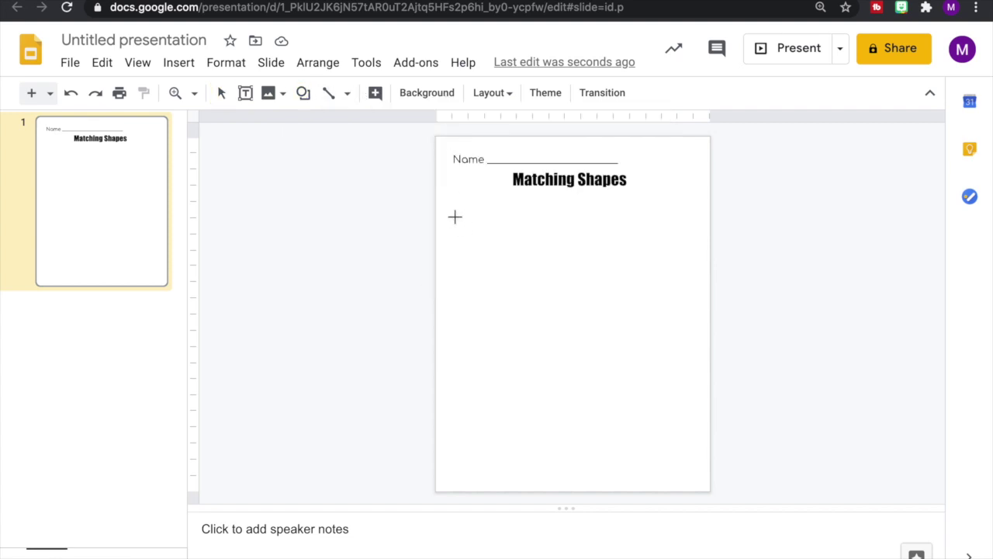
drag(454, 216, 532, 256)
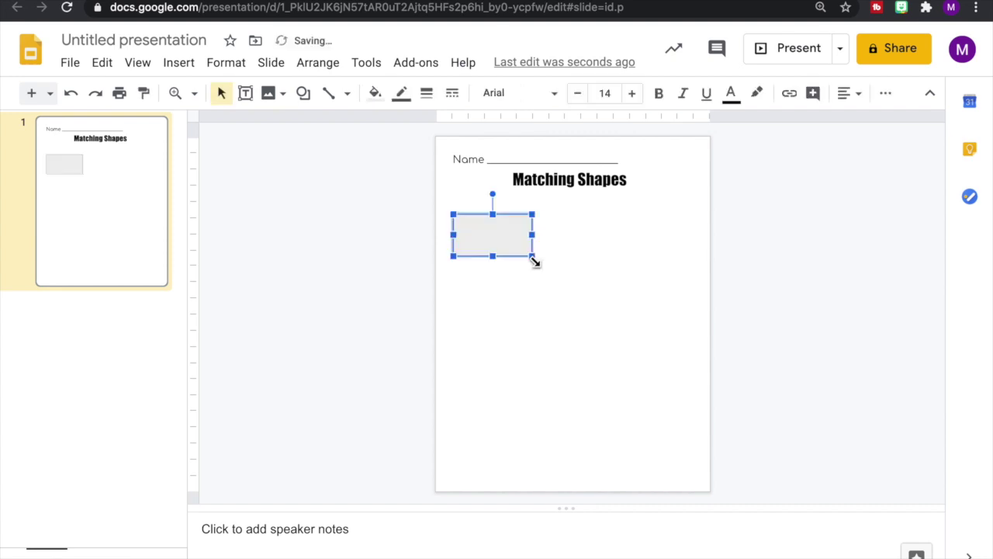
click(503, 323)
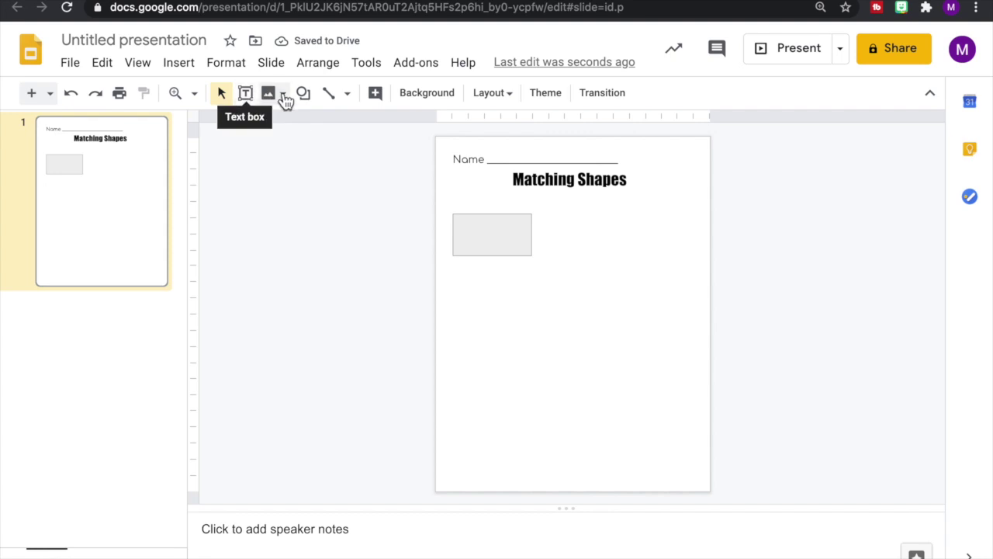
click(305, 93)
mouse_move(383, 128)
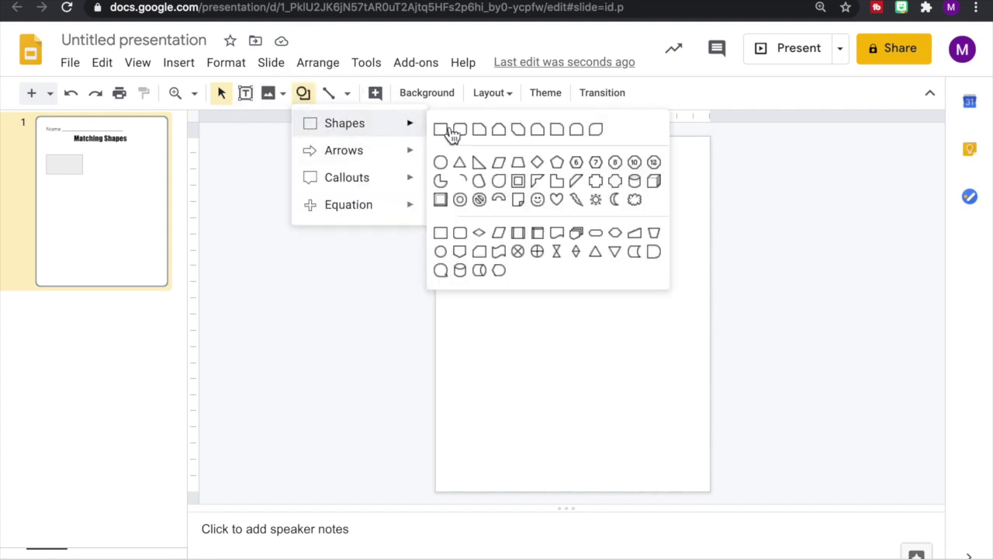
click(441, 162)
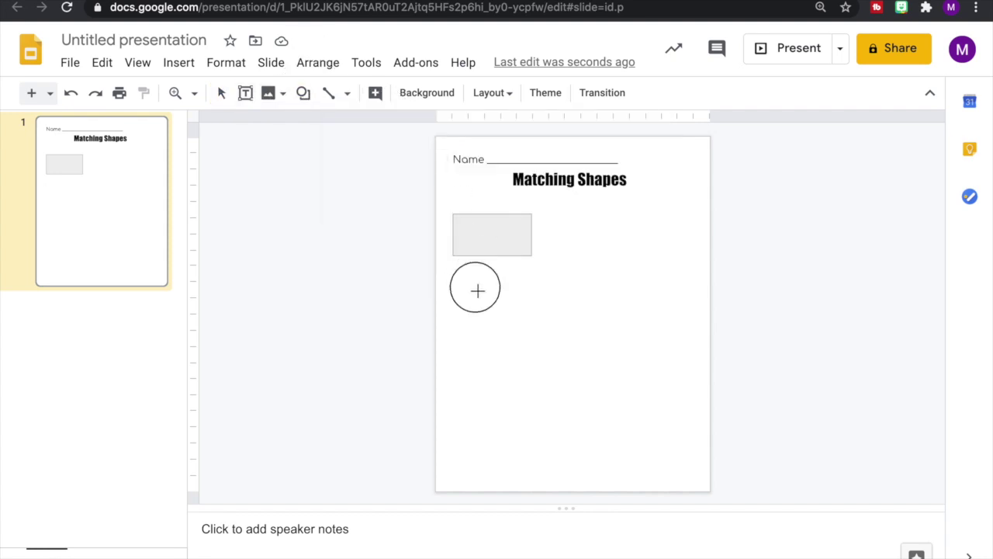
drag(471, 281, 526, 329)
click(310, 98)
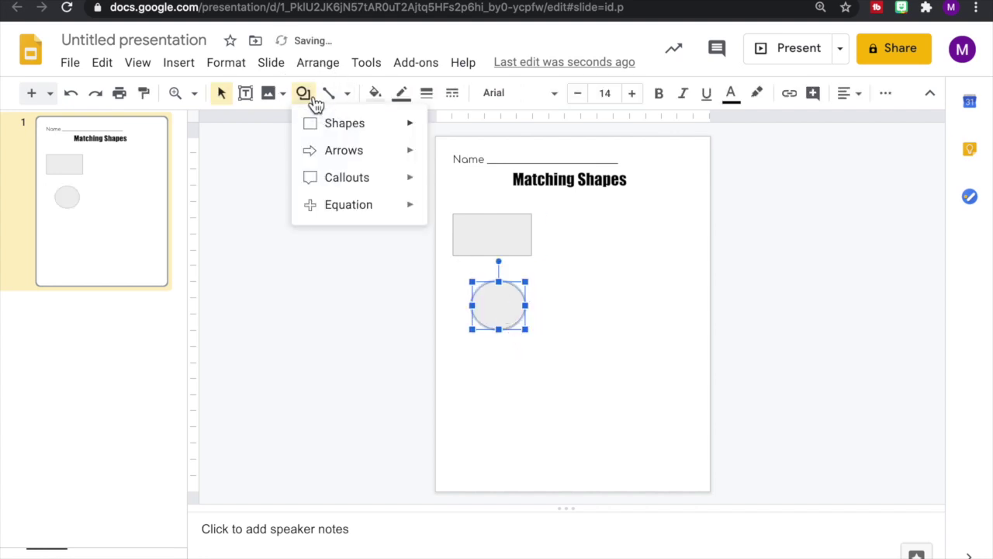
mouse_move(395, 130)
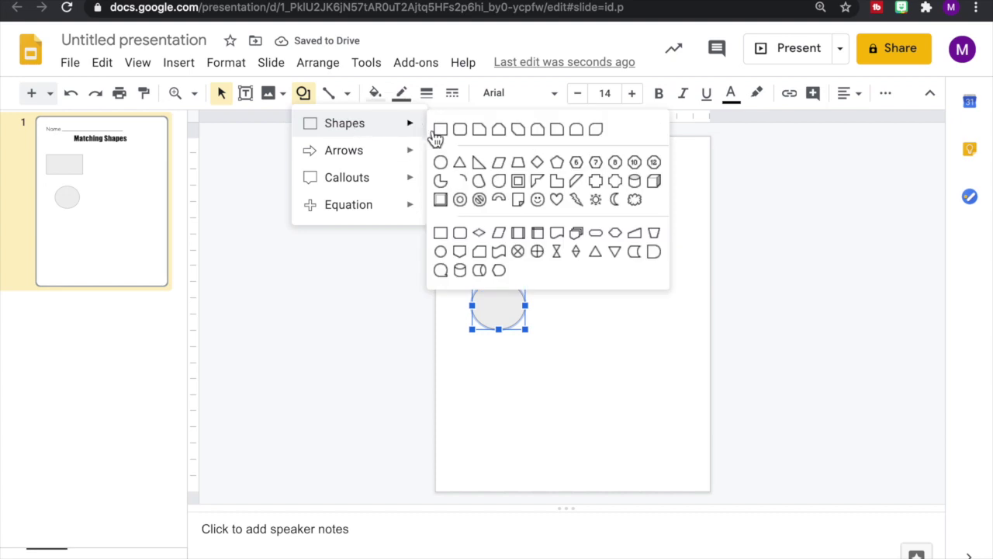
click(440, 128)
drag(461, 349, 523, 412)
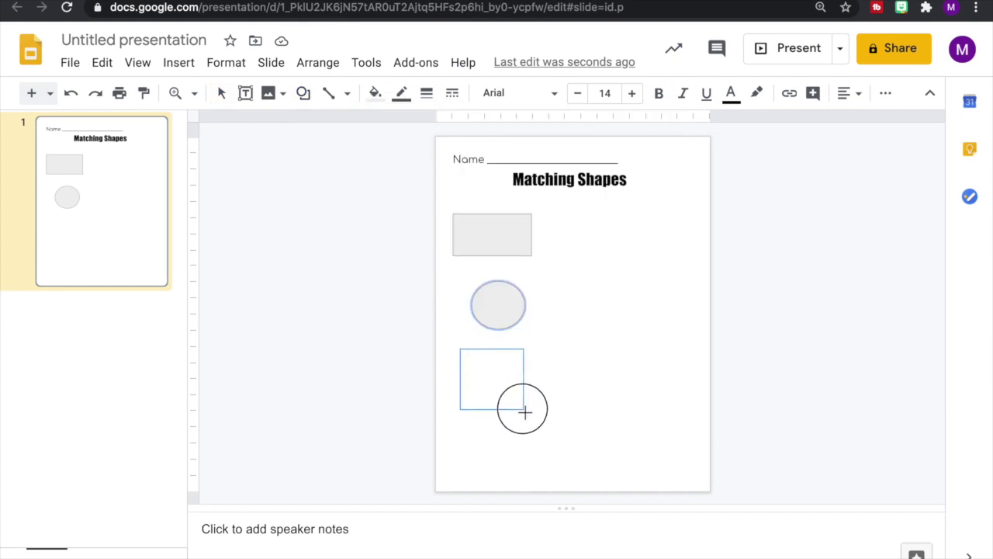
drag(524, 412, 525, 410)
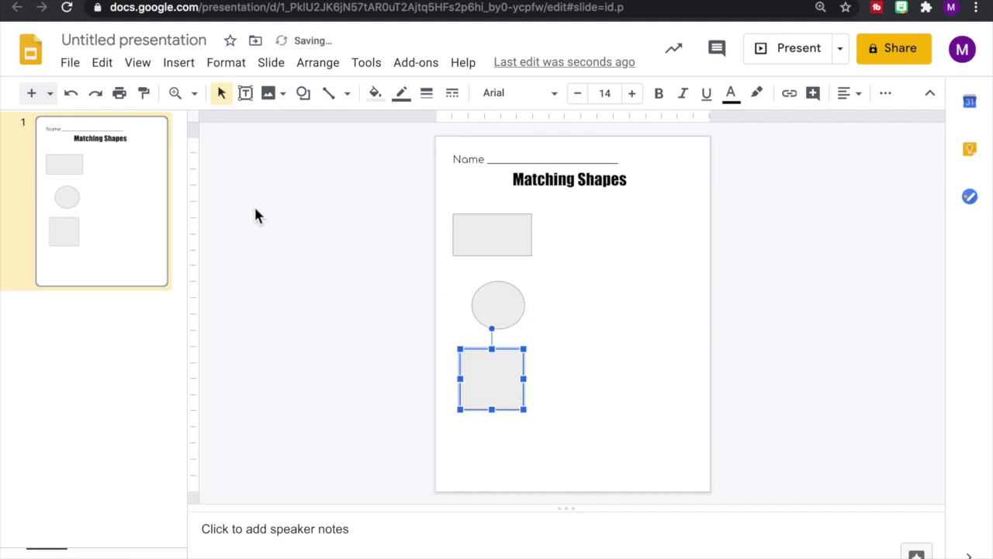
Step: Draw a right triangle near the page bottom and a parallelogram beside the square
click(301, 93)
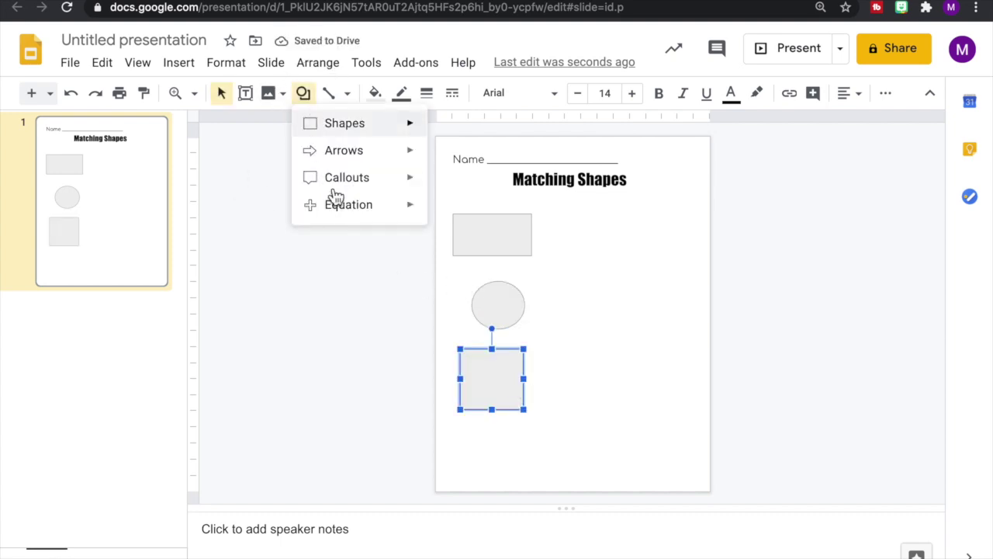
mouse_move(402, 128)
click(483, 163)
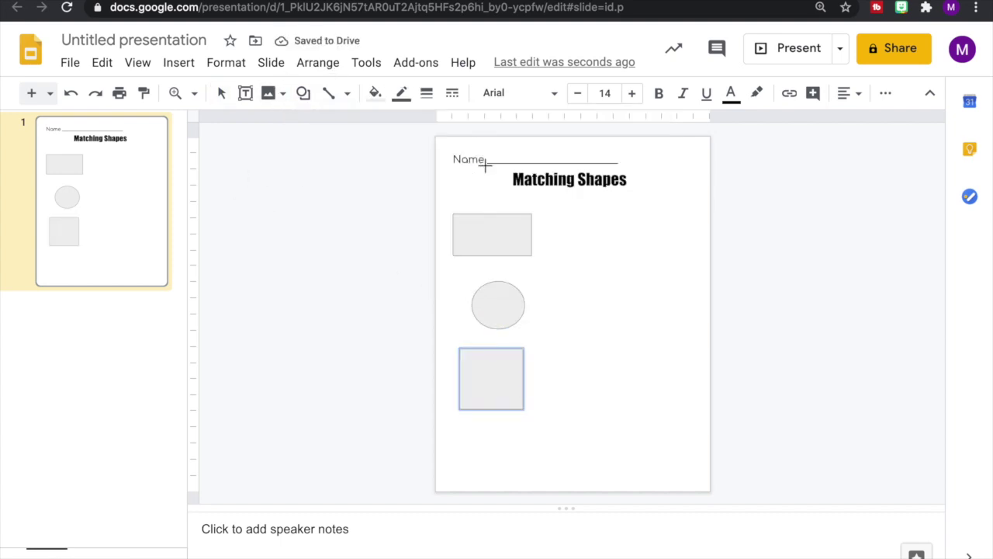
drag(470, 437, 521, 494)
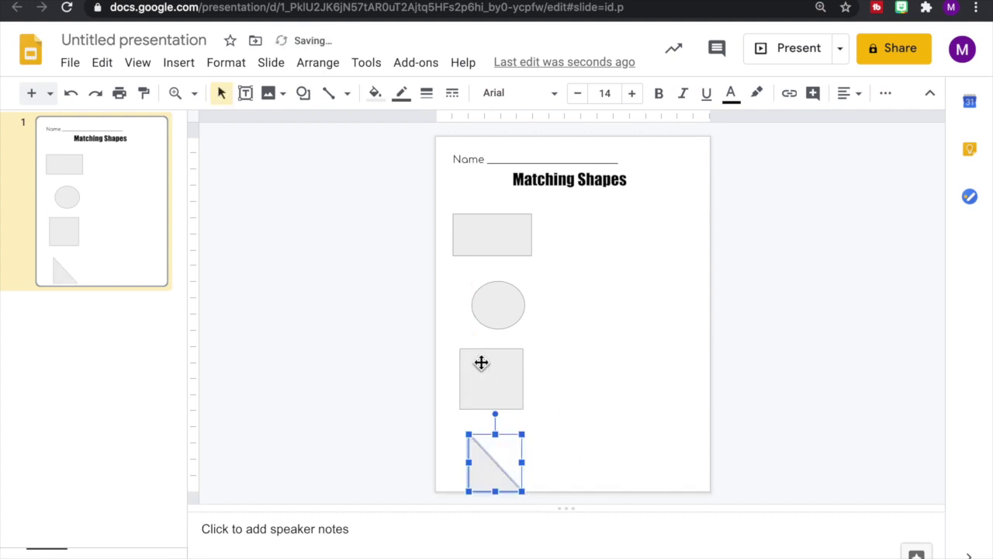
click(302, 92)
mouse_move(348, 128)
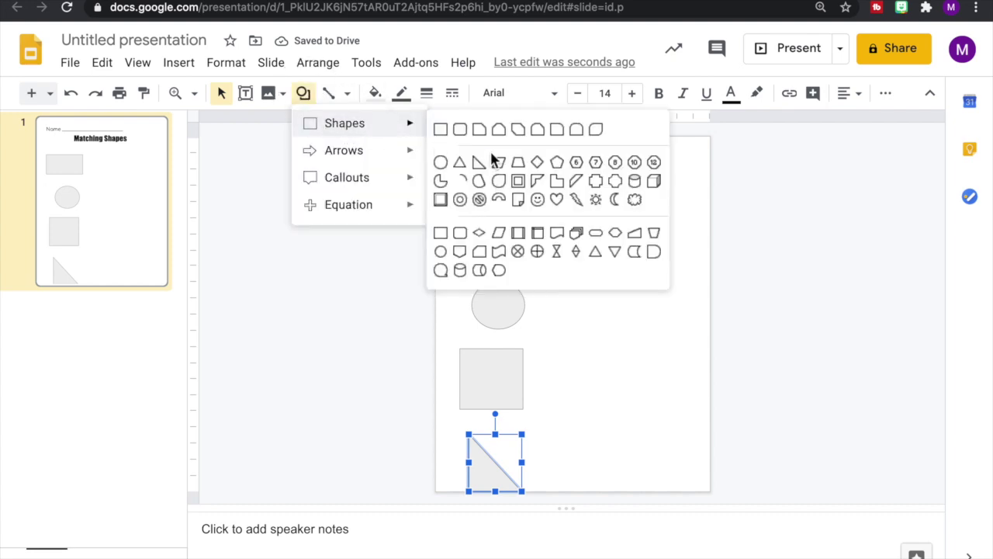
click(500, 178)
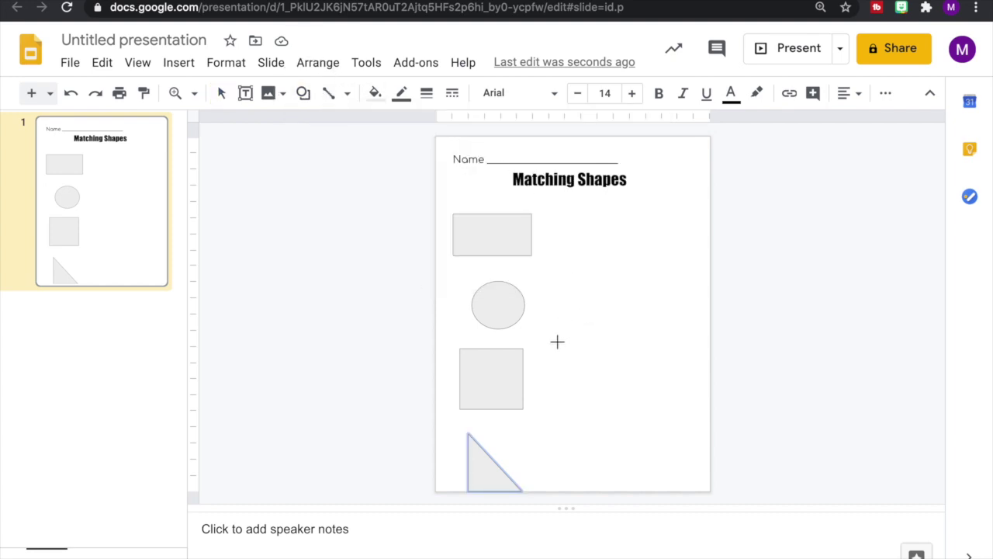
drag(557, 342, 614, 392)
click(621, 371)
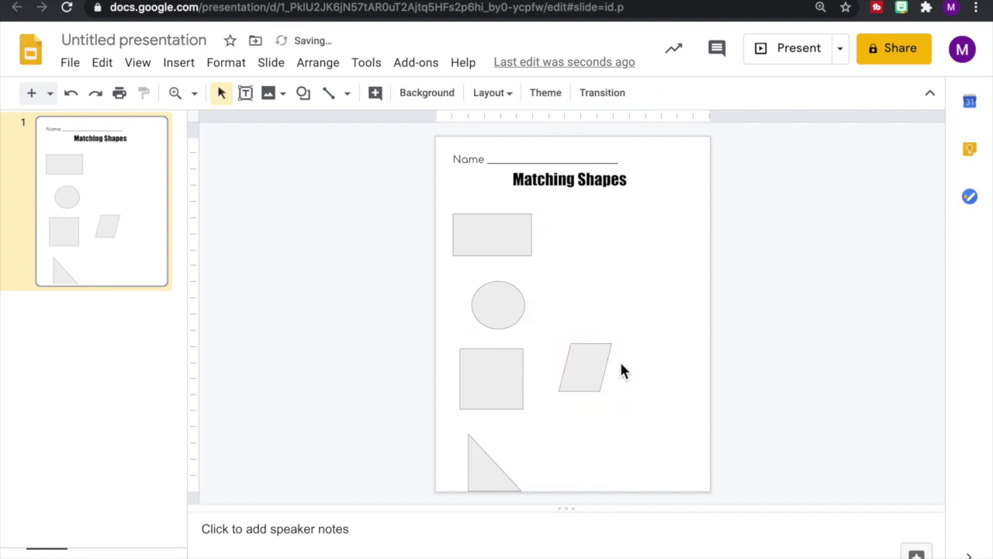
Step: Shrink all the shapes, make the square smaller, and move the parallelogram below the triangle
drag(406, 186, 632, 516)
drag(412, 201, 554, 427)
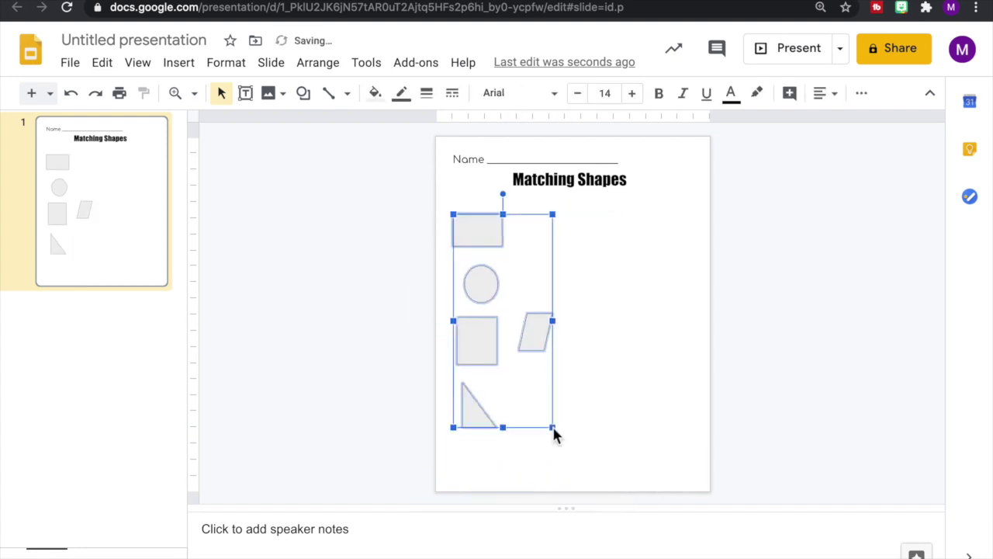
click(477, 340)
drag(497, 365, 490, 354)
click(535, 332)
drag(552, 314, 481, 466)
click(402, 270)
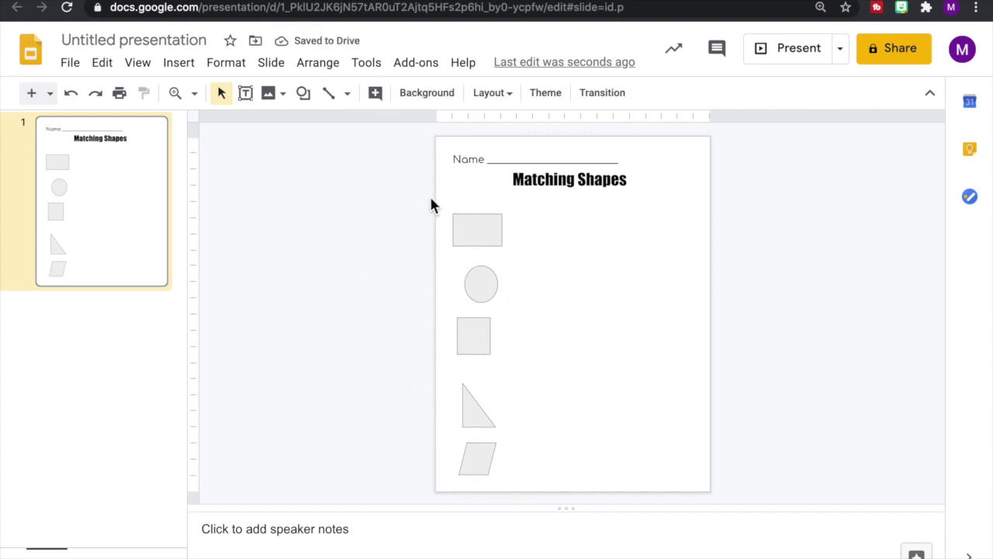
Step: Align the five shapes on their centres and distribute them evenly vertically
drag(425, 196, 515, 495)
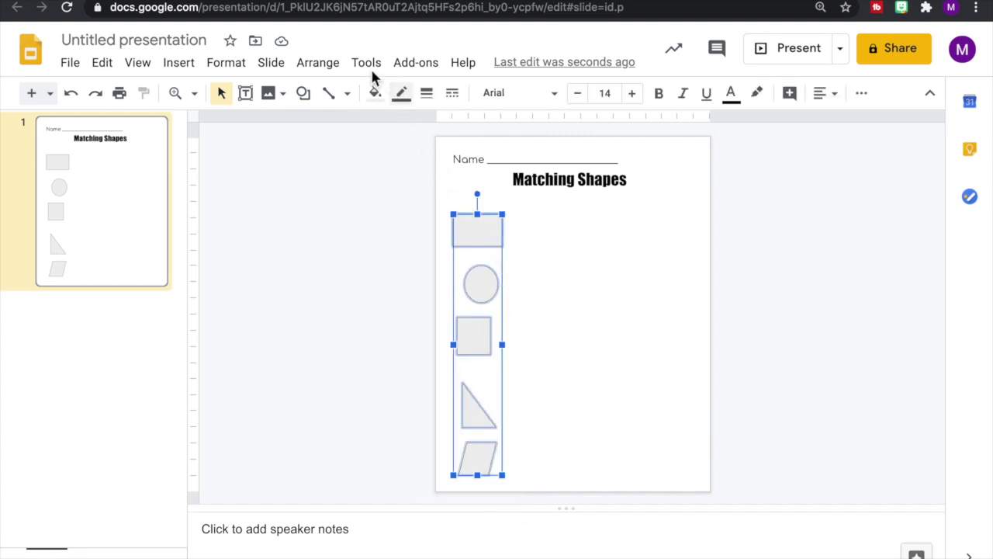
click(321, 66)
mouse_move(368, 139)
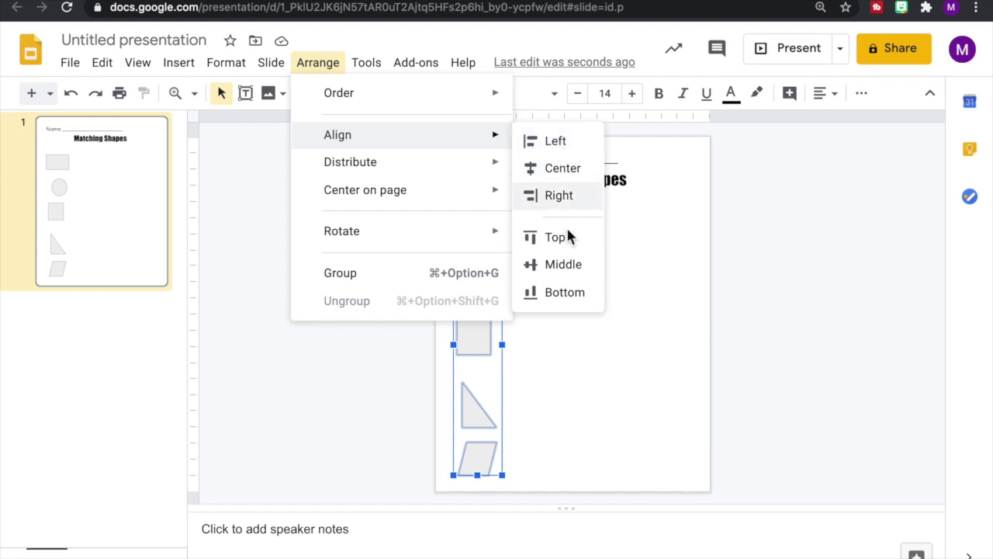
click(569, 169)
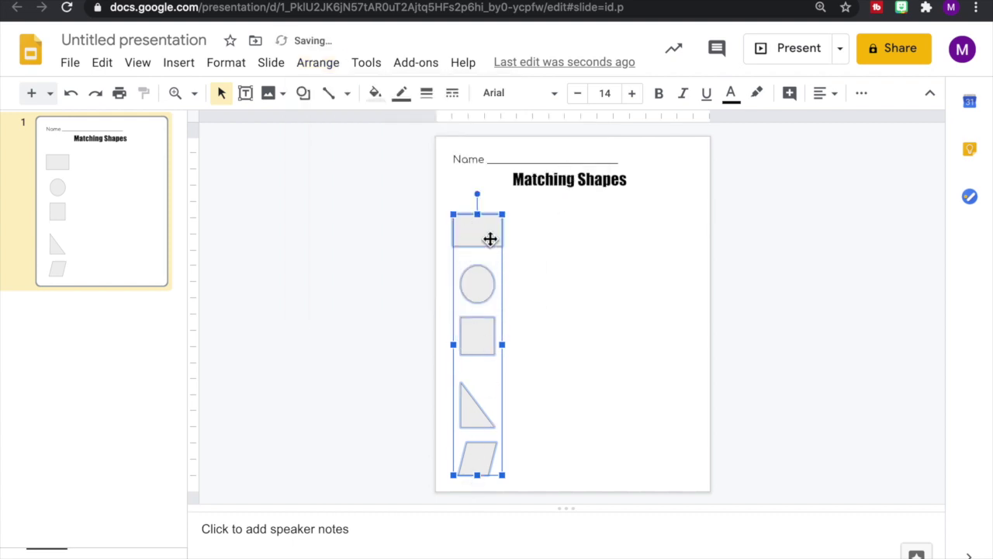
click(317, 62)
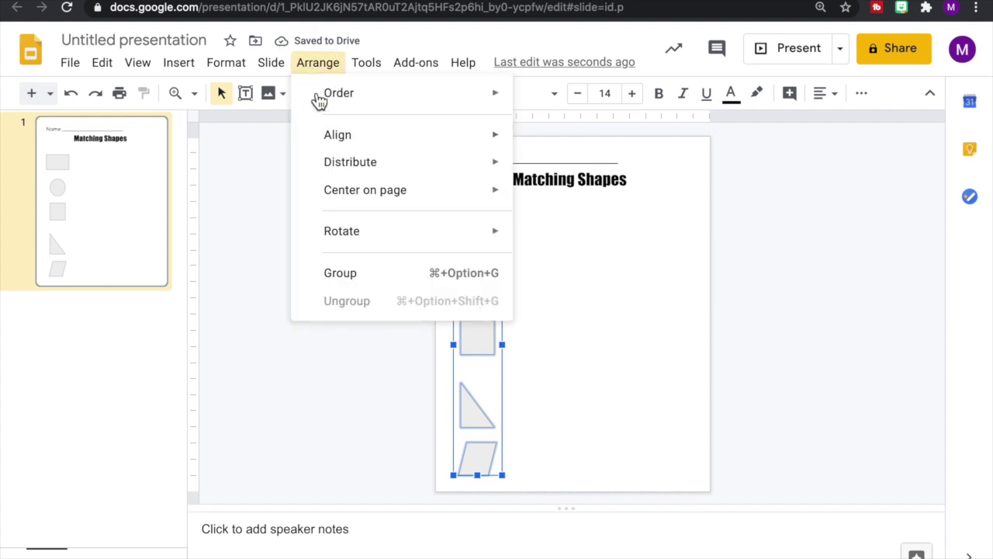
mouse_move(343, 151)
mouse_move(351, 179)
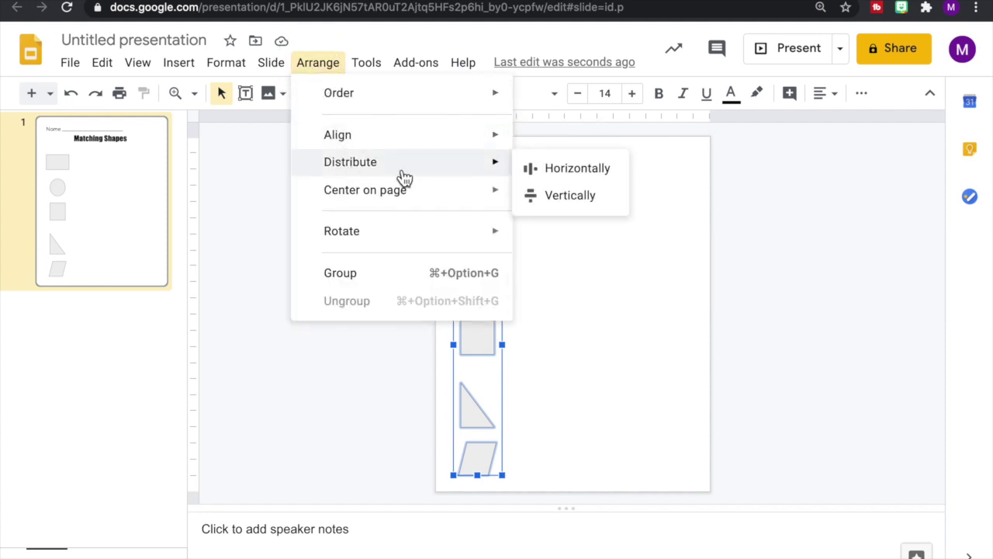
click(573, 203)
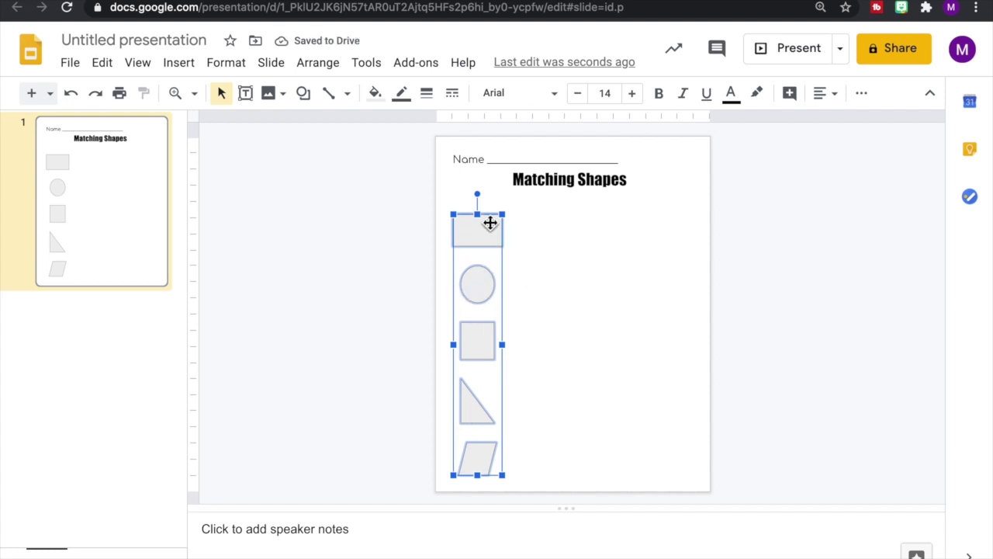
click(407, 247)
click(490, 237)
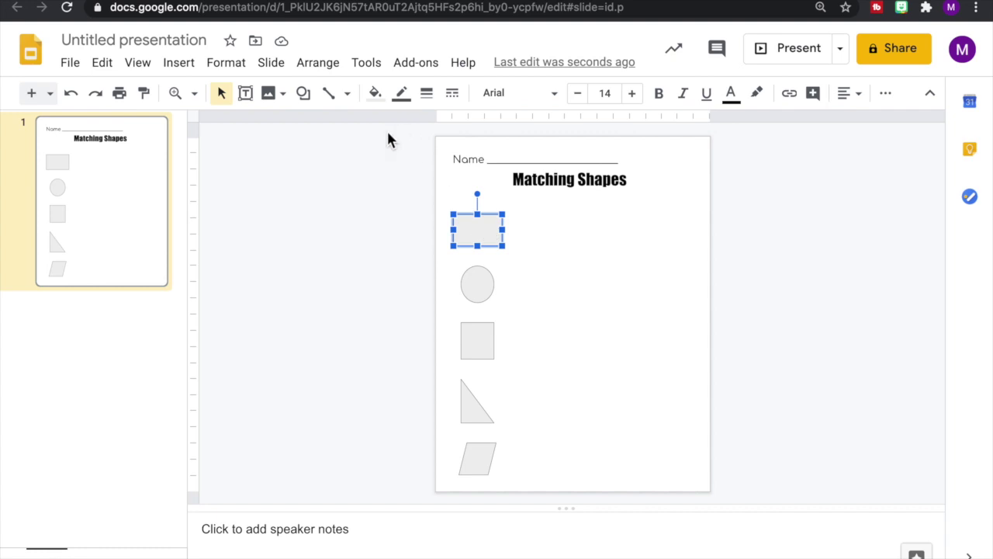
Step: Give all five shapes black 3px outlines
click(407, 213)
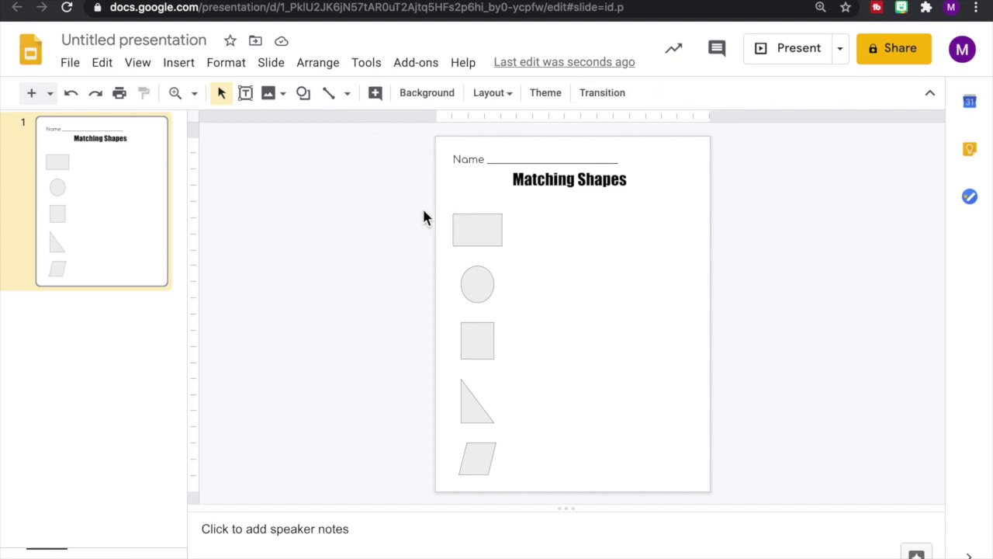
click(433, 200)
drag(432, 200, 535, 476)
click(402, 93)
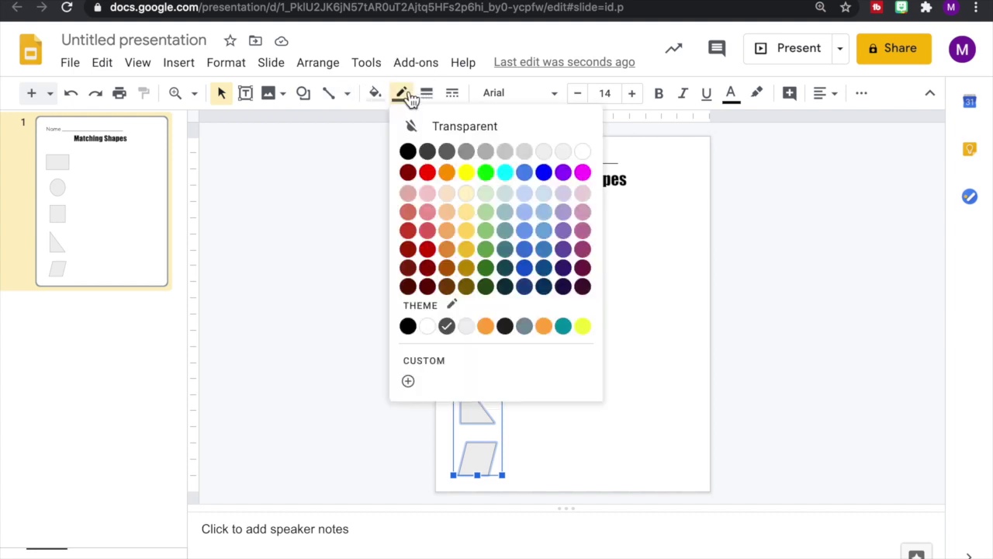
click(409, 153)
click(427, 93)
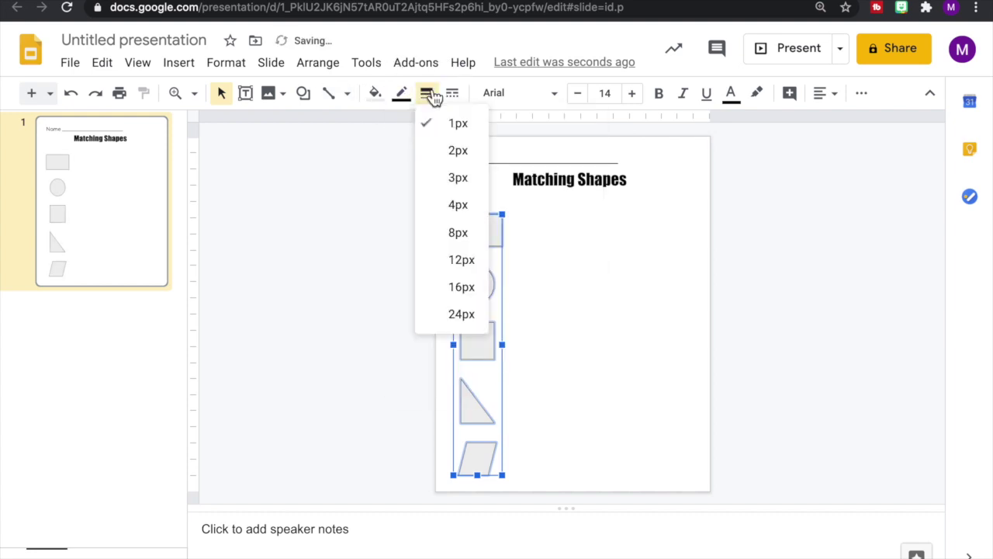
click(457, 177)
click(396, 247)
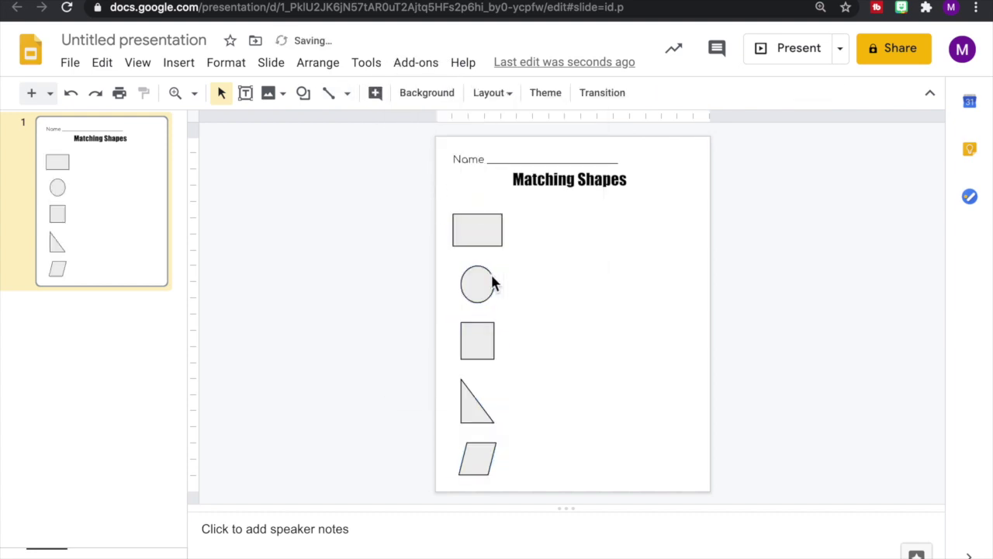
Step: Fill the top rectangle with cyan and the circle with magenta
click(468, 234)
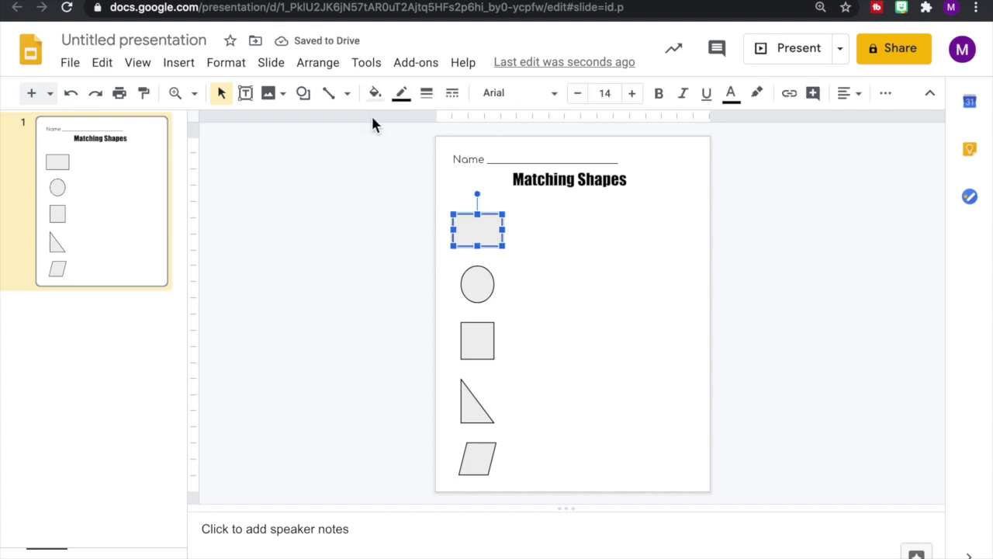
click(375, 93)
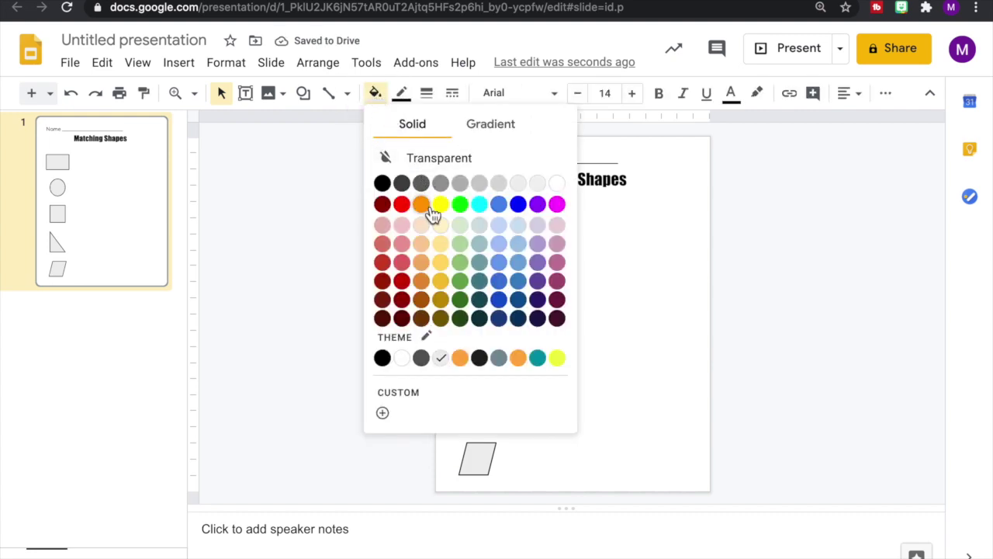
click(479, 204)
click(477, 284)
click(377, 93)
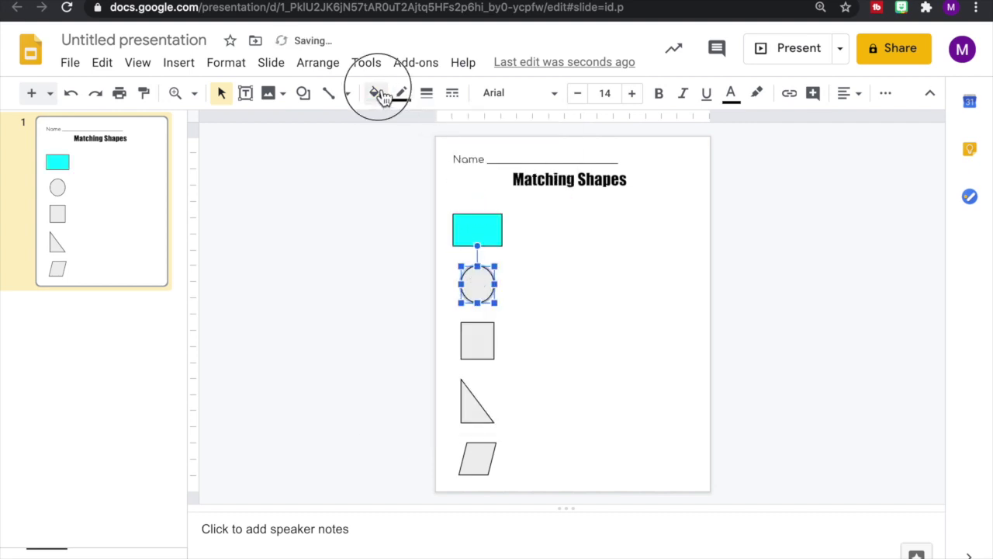
click(559, 203)
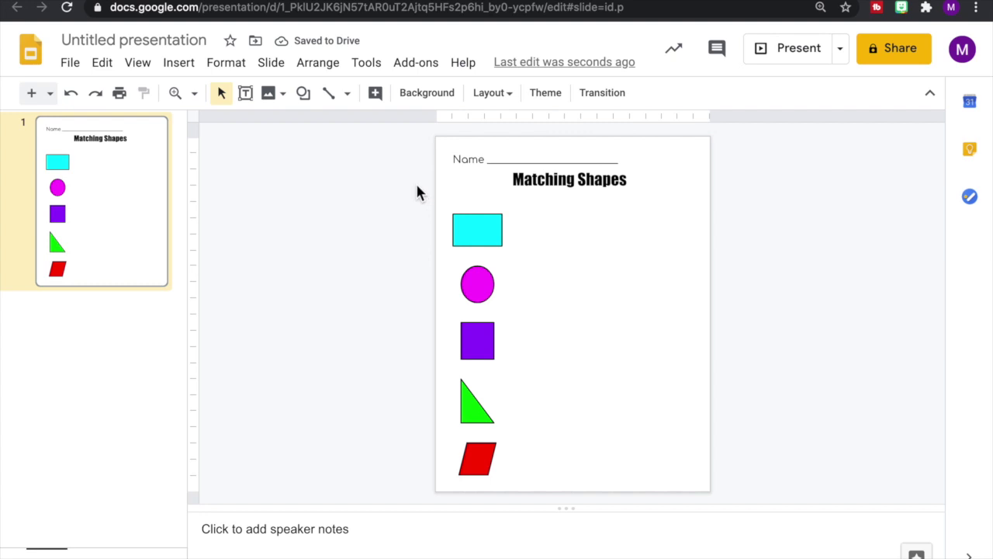
mouse_move(424, 190)
mouse_down()
mouse_move(541, 419)
mouse_move(536, 499)
mouse_move(541, 483)
mouse_up()
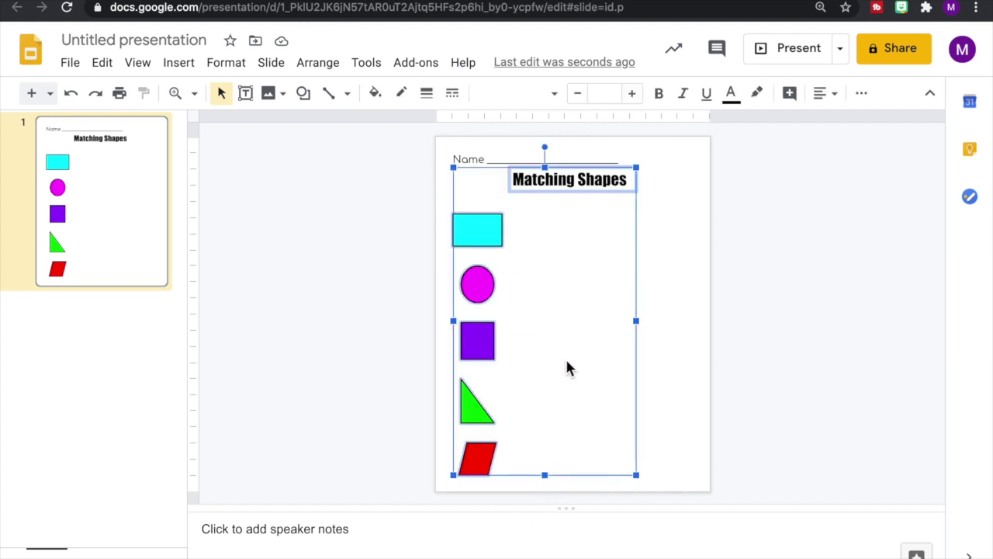
Step: Duplicate the shapes and title and move the copy to the right side of the page
key(ctrl+d)
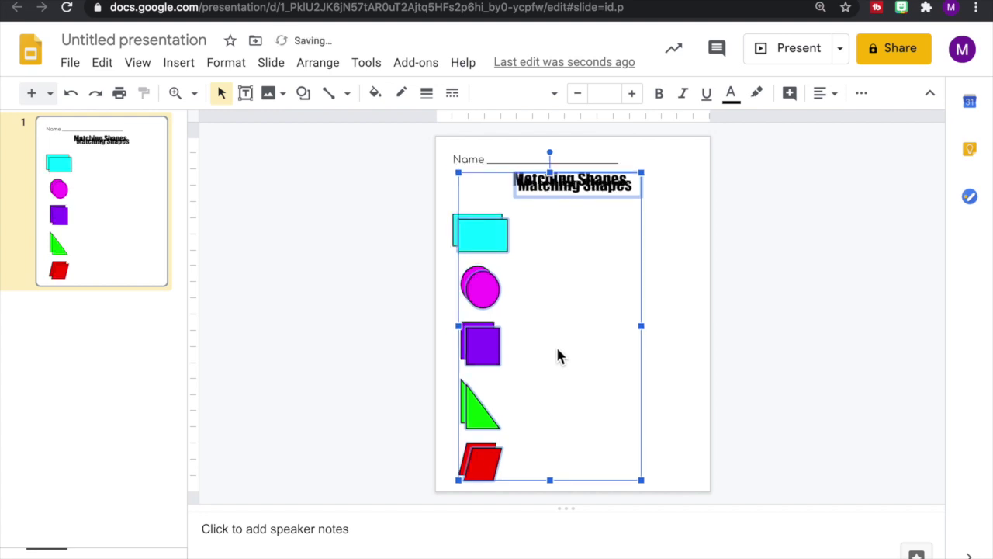
click(640, 292)
key(ctrl+z)
drag(470, 229, 651, 234)
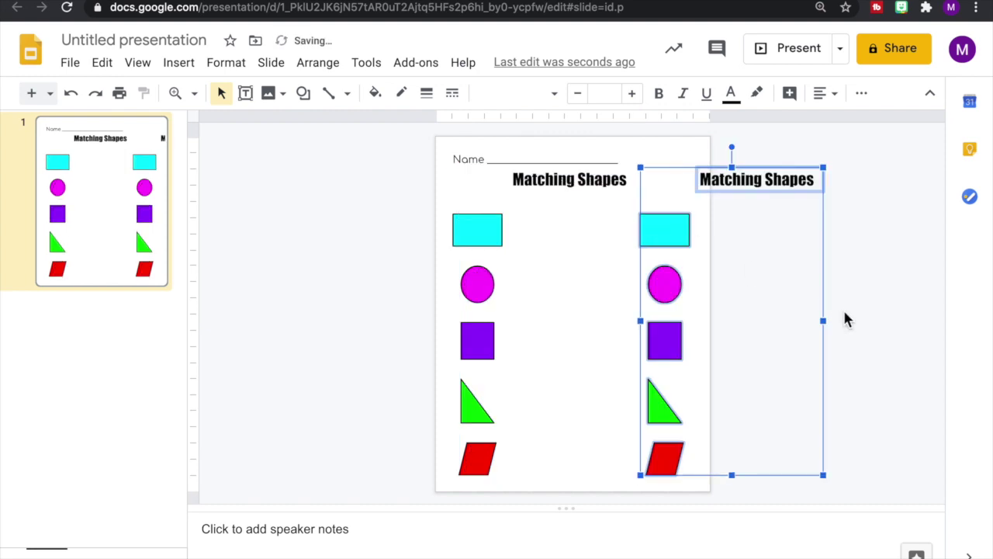
click(765, 186)
click(793, 158)
Step: Delete the duplicated Matching Shapes title from the right column
click(772, 193)
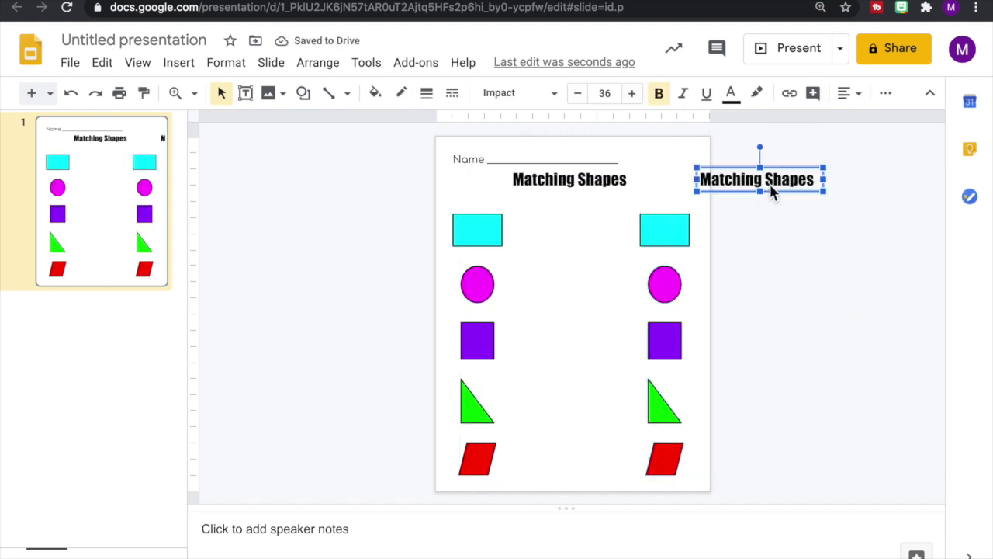
key(Delete)
click(659, 284)
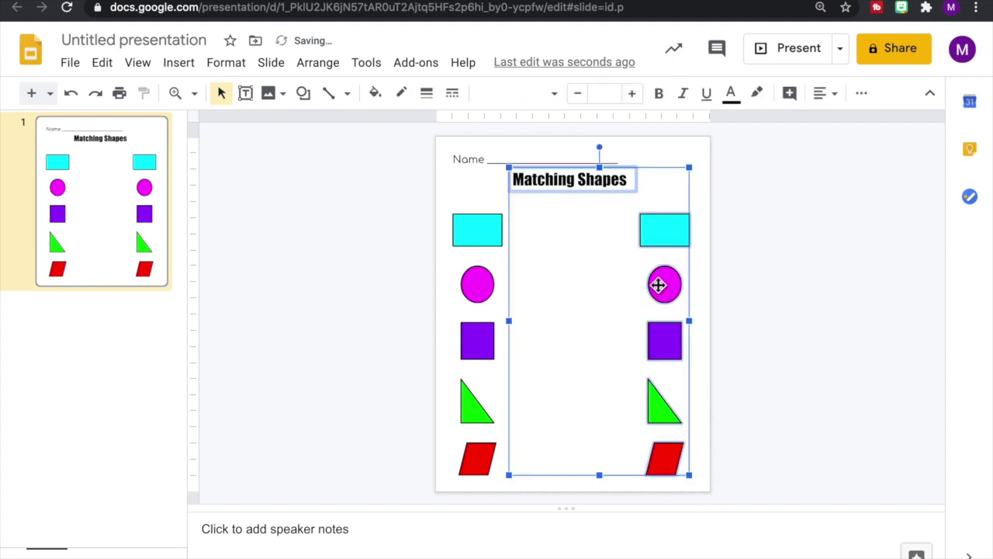
click(776, 304)
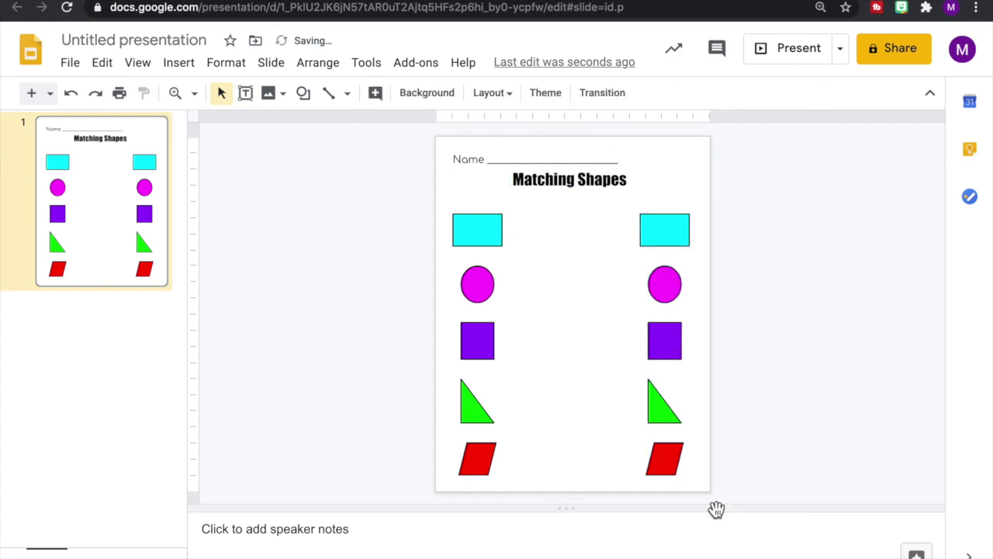
mouse_move(660, 500)
mouse_down()
mouse_move(670, 240)
mouse_move(661, 201)
mouse_move(683, 215)
mouse_move(669, 210)
mouse_move(670, 220)
mouse_up()
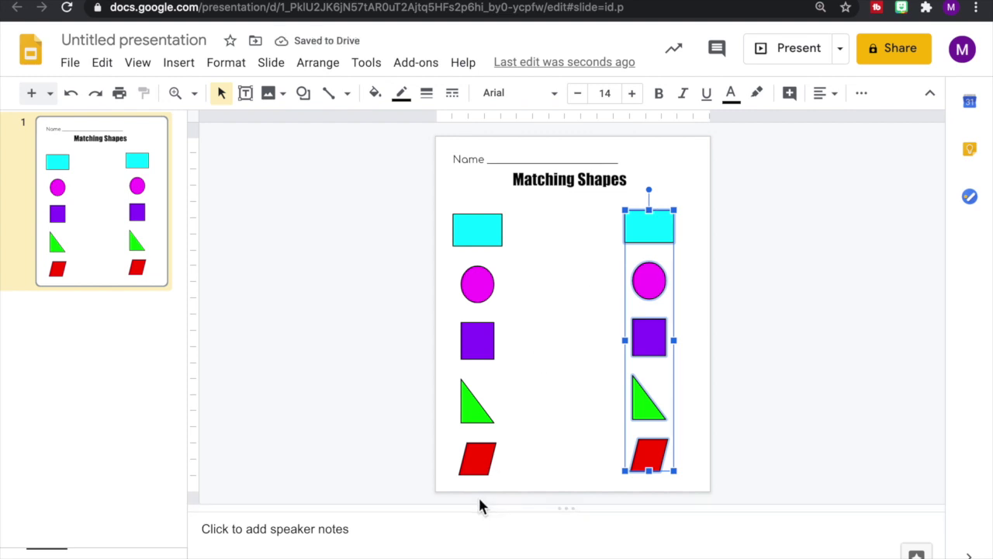
Step: Reorder the right column, parking the cyan rectangle aside and moving the green triangle to the top
drag(479, 497, 514, 224)
click(771, 262)
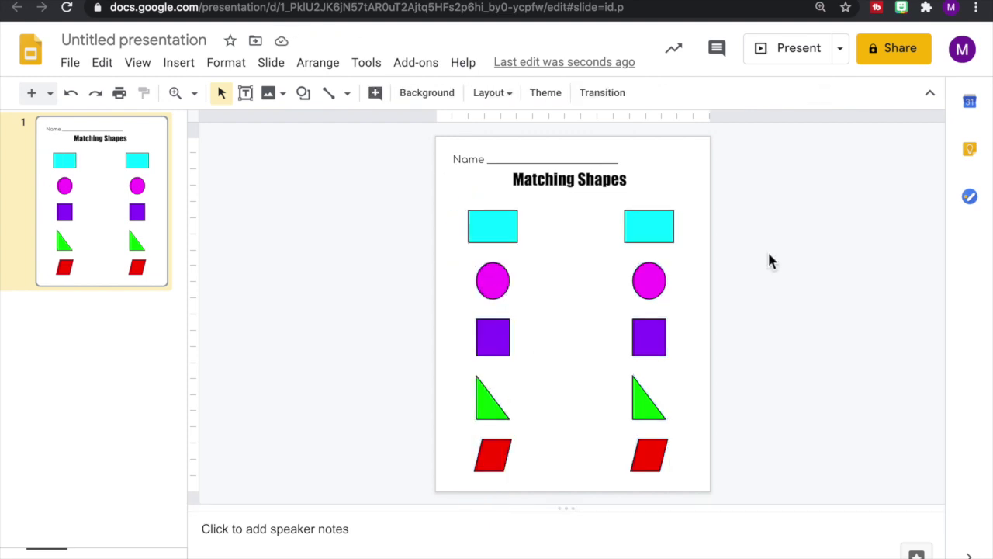
click(654, 228)
click(711, 264)
click(659, 231)
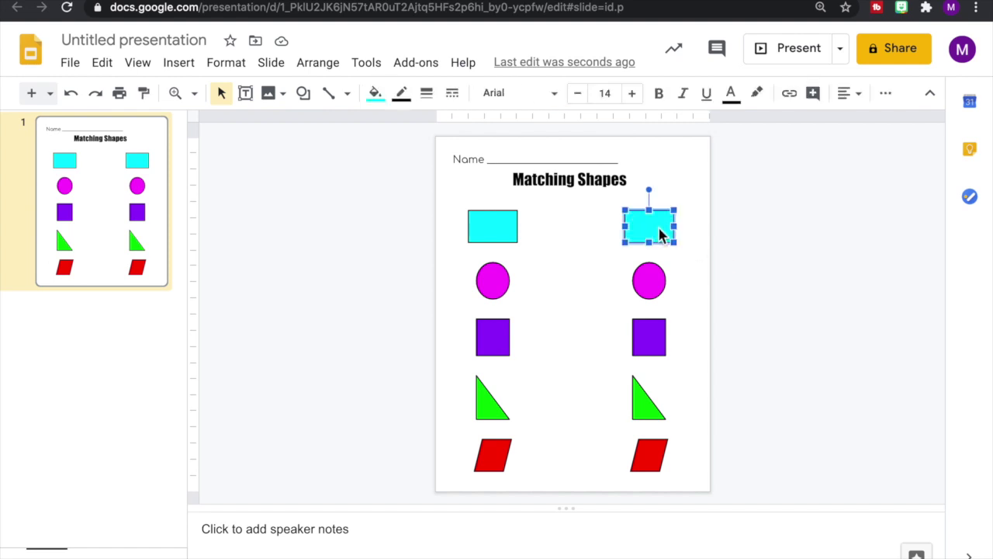
drag(659, 231, 768, 264)
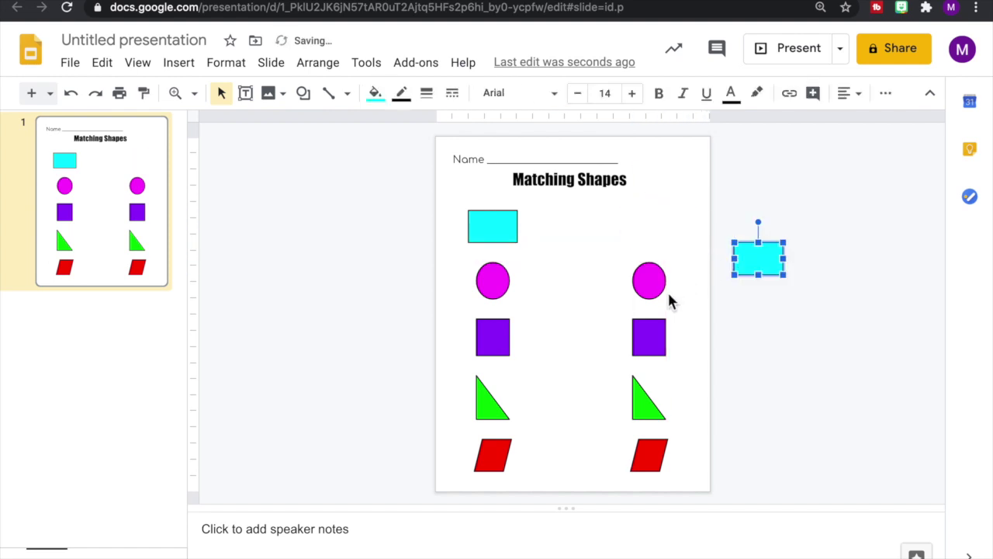
drag(647, 403, 732, 382)
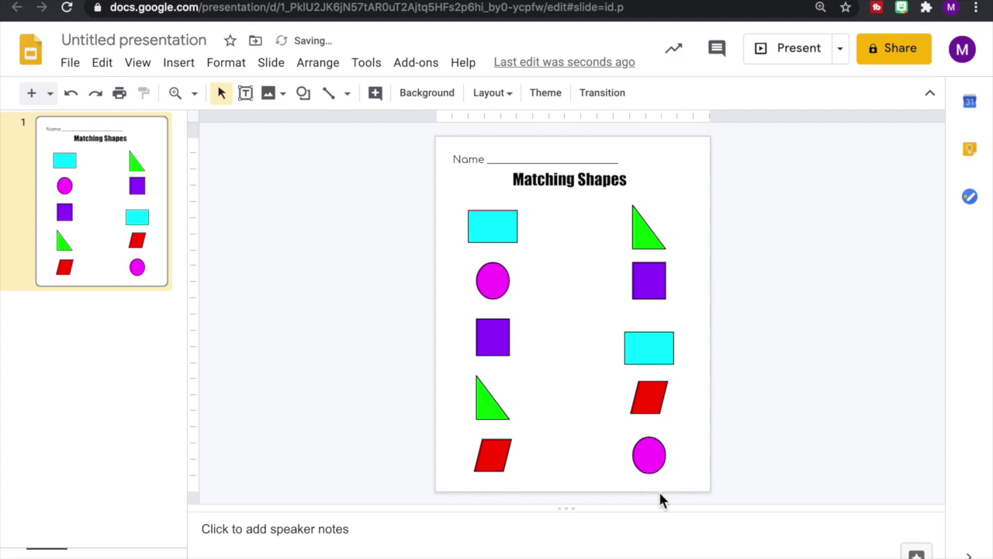
Step: Centre-align the five right-column shapes and distribute them evenly vertically
drag(659, 496, 635, 211)
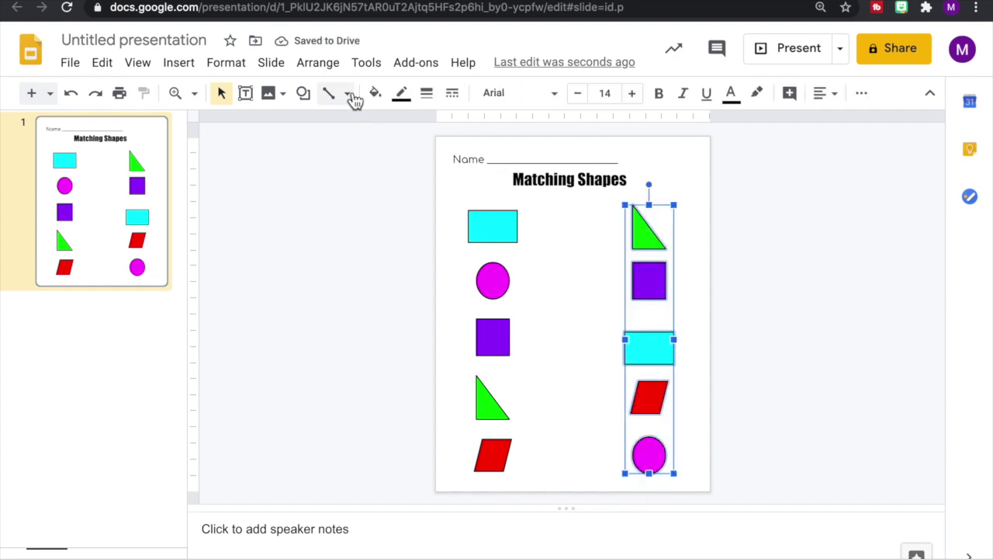
click(326, 67)
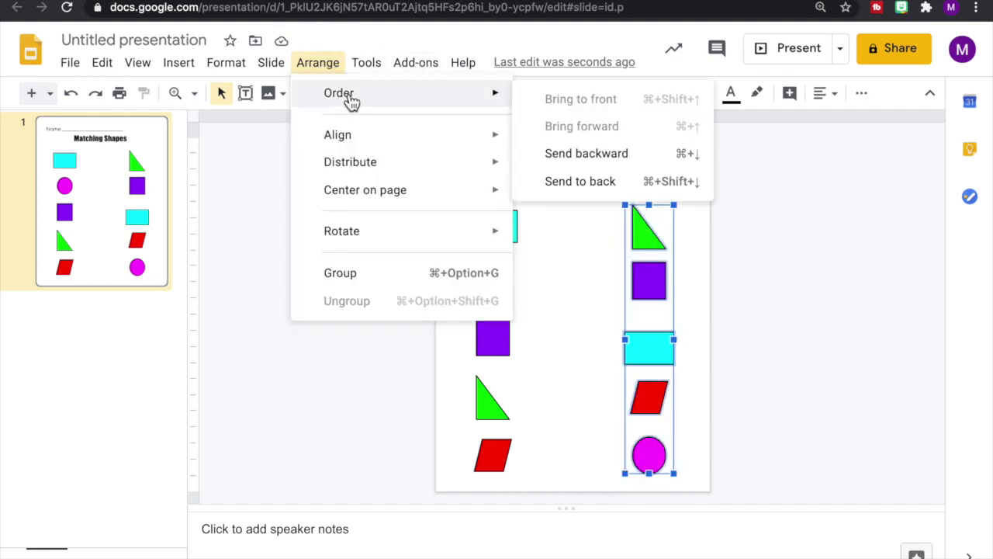
mouse_move(354, 145)
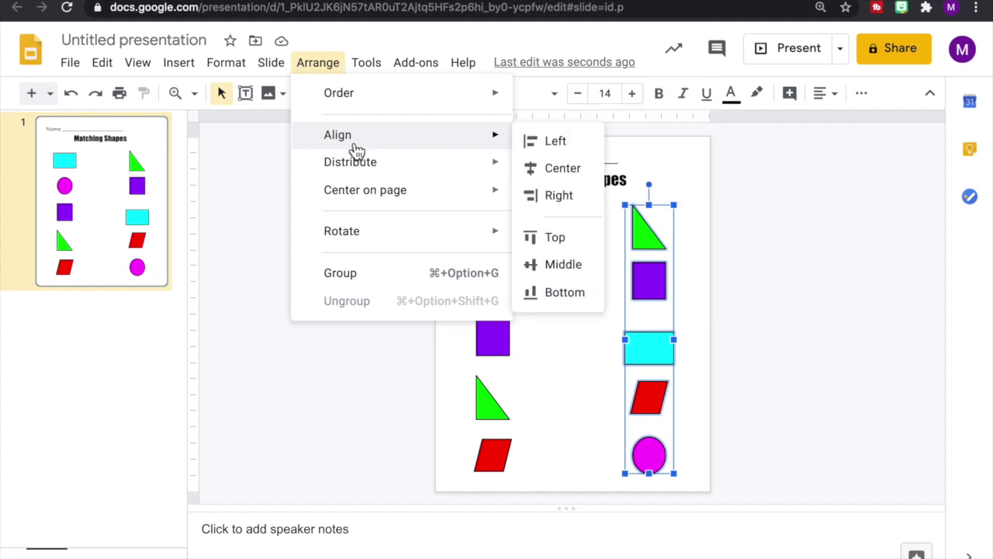
click(572, 168)
click(324, 68)
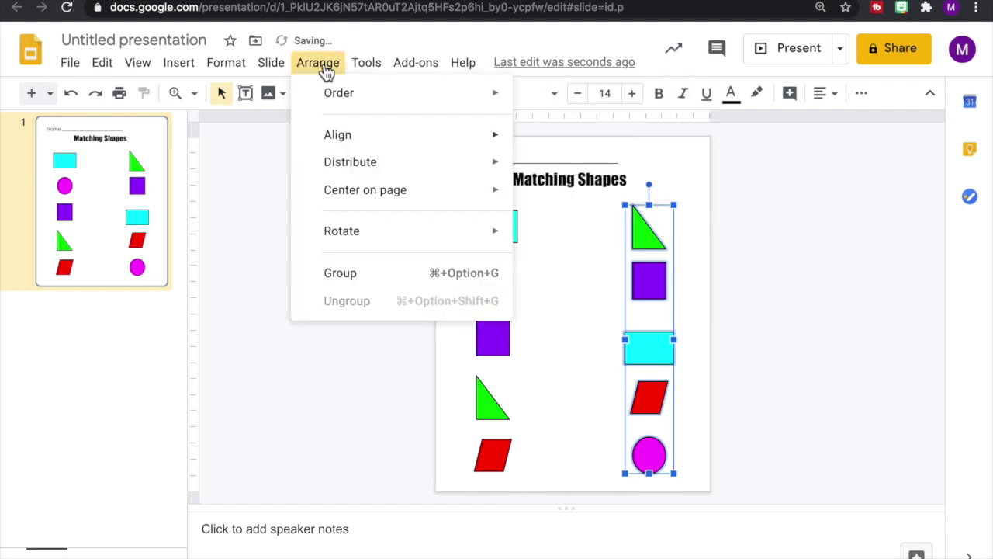
mouse_move(372, 172)
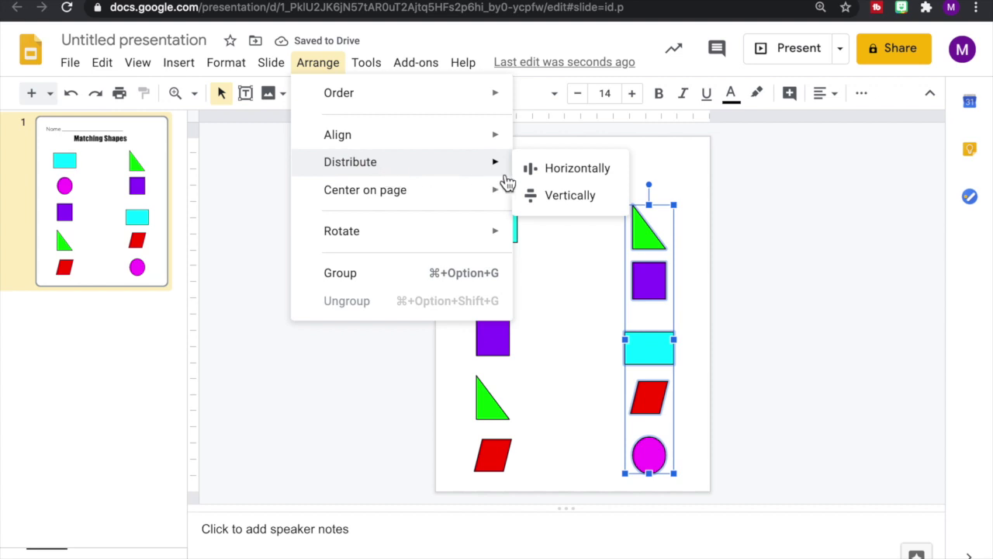
click(561, 198)
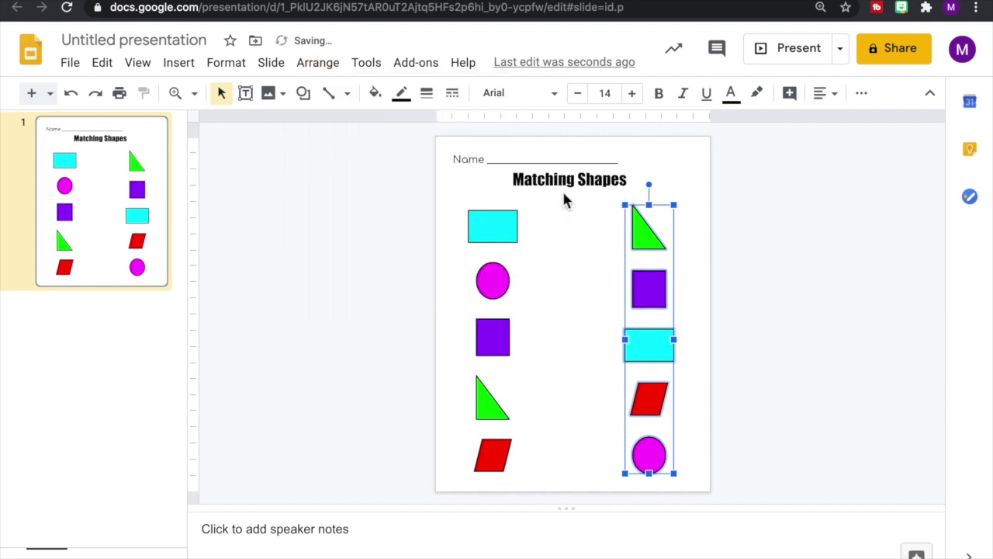
click(797, 263)
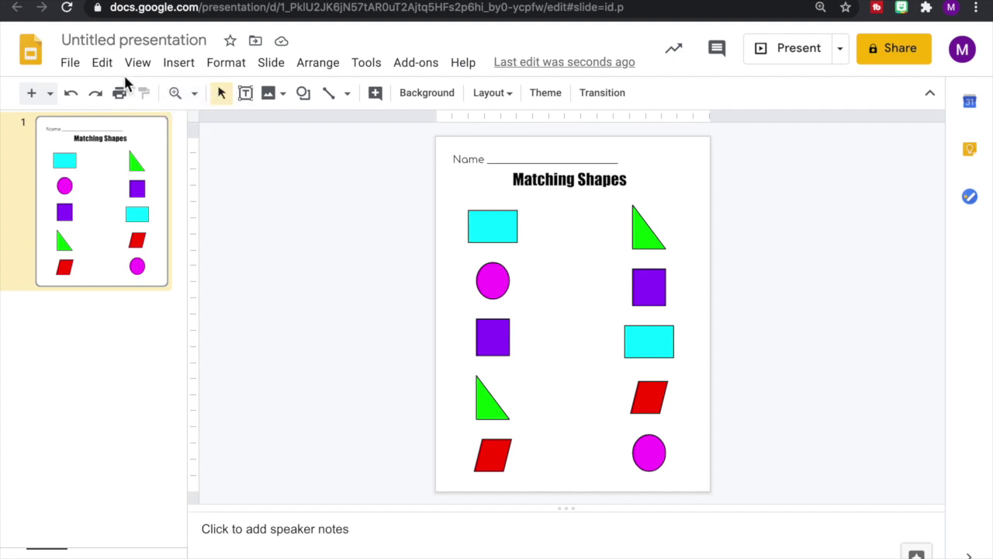
Step: Draw a page-sized rectangle with white fill and a black 4px border
click(305, 96)
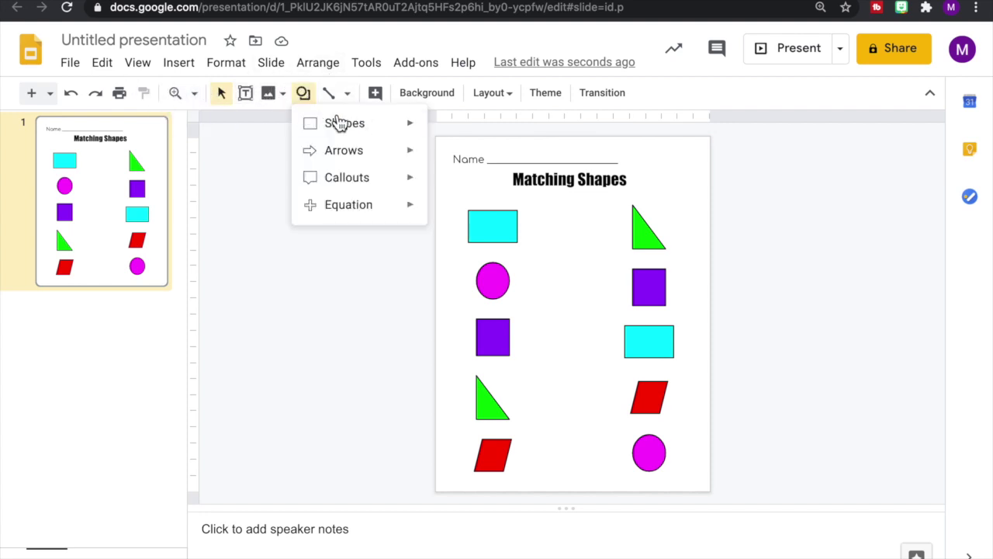
mouse_move(379, 133)
click(433, 129)
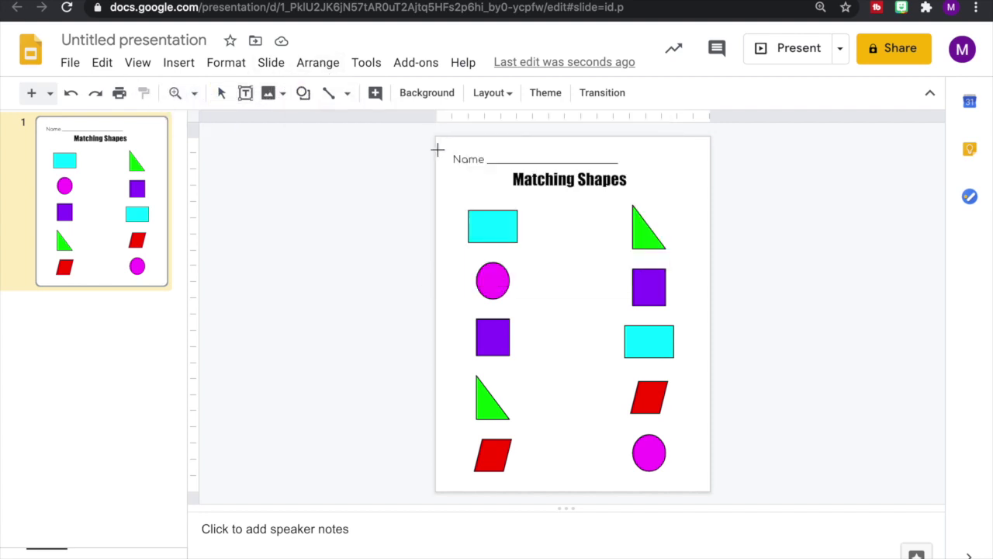
drag(438, 139, 709, 490)
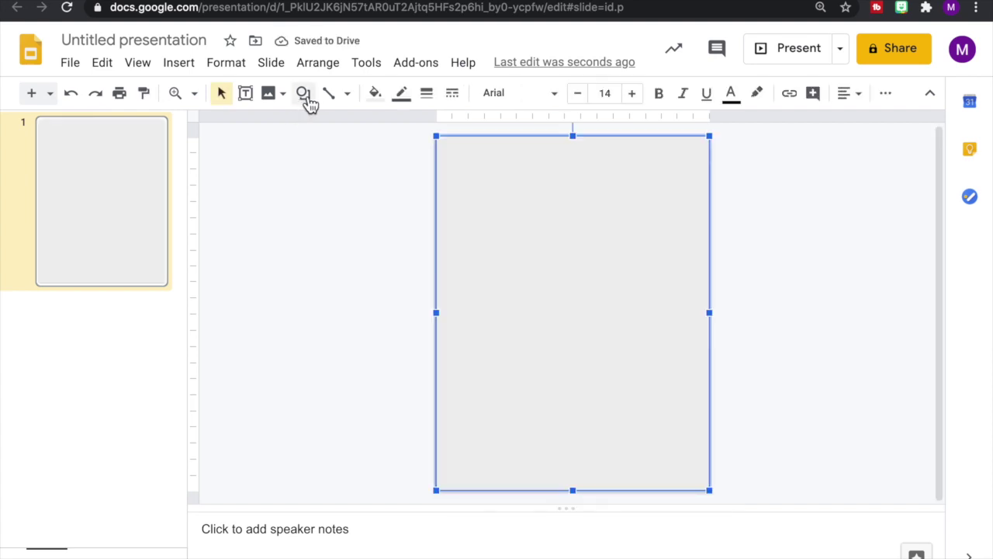
click(376, 94)
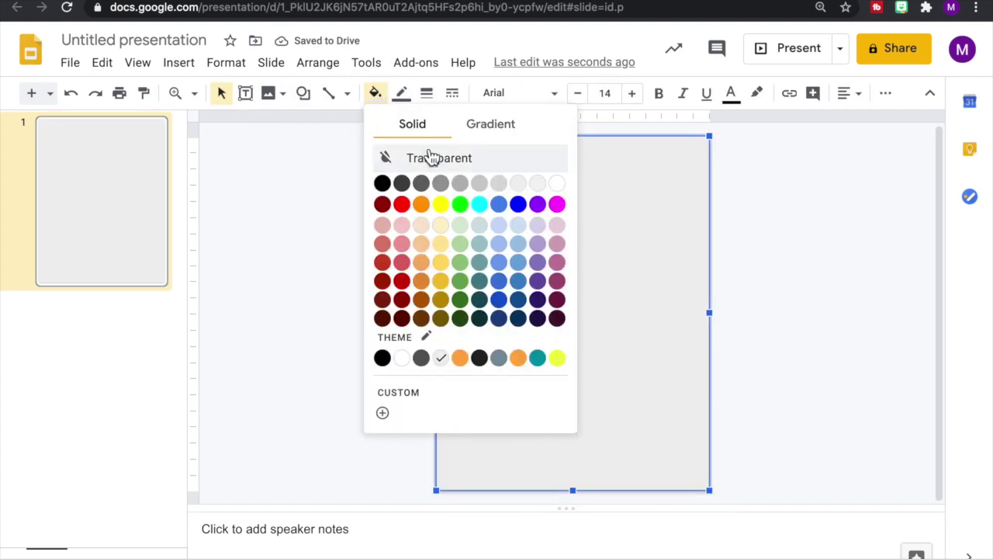
click(559, 187)
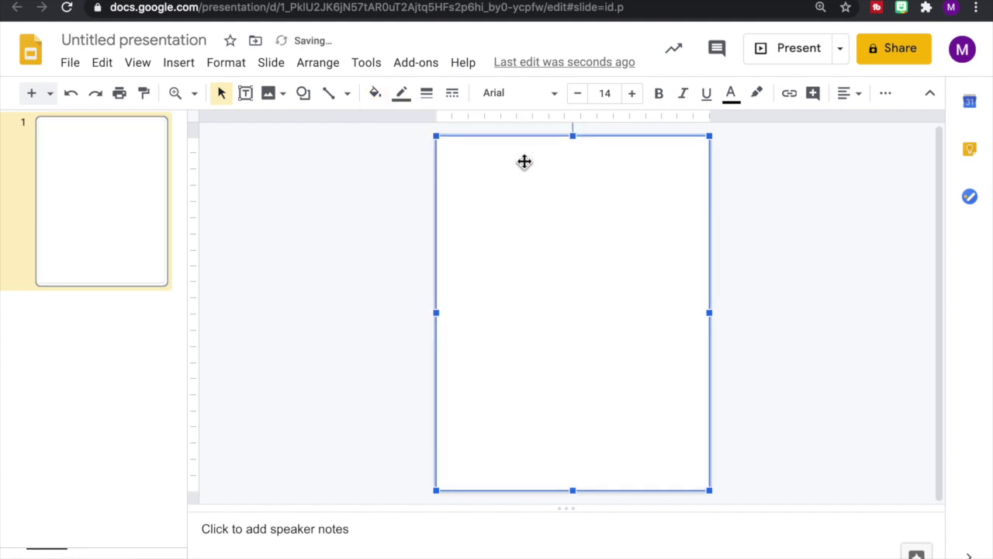
click(402, 94)
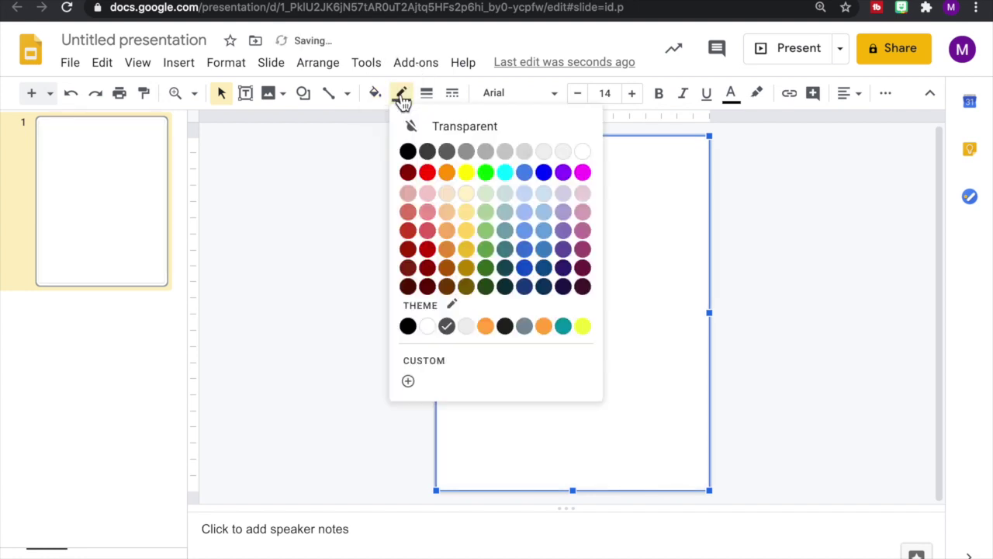
click(411, 153)
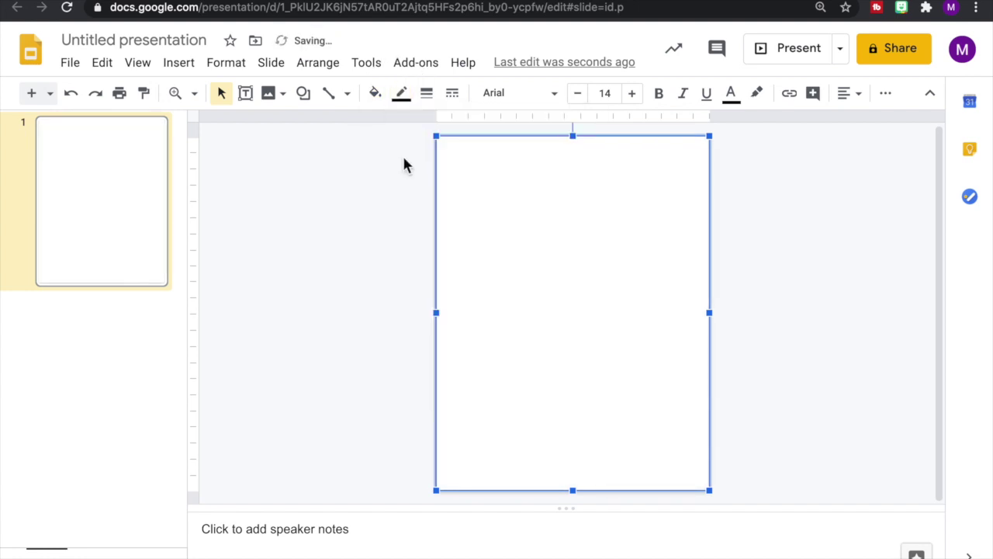
click(433, 95)
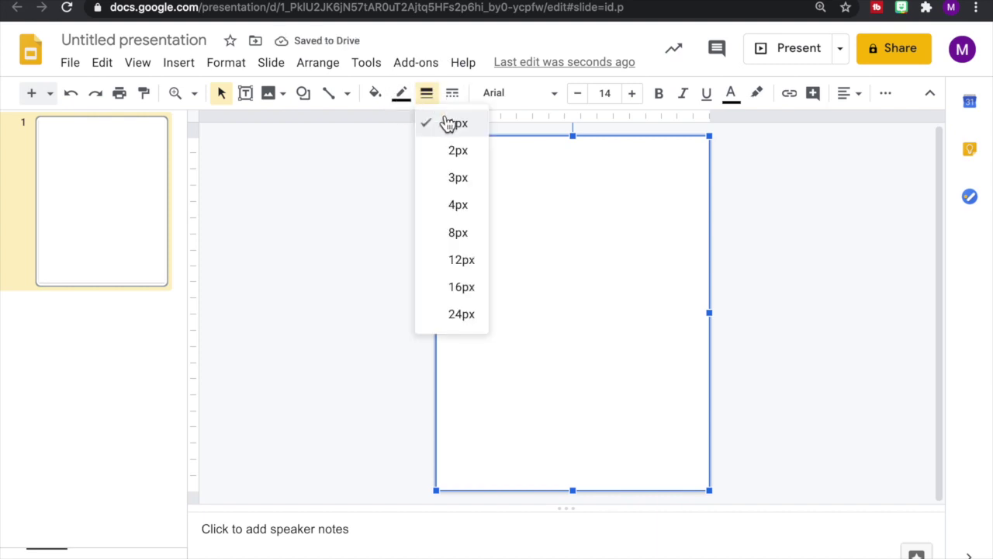
click(464, 206)
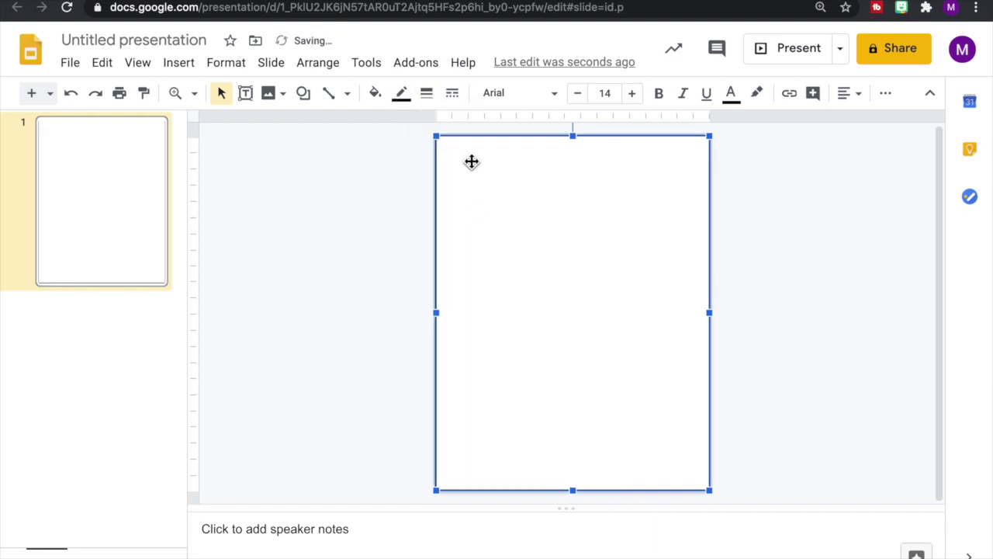
Step: Send the border rectangle to the back and shrink it just inside the page edges
right_click(474, 164)
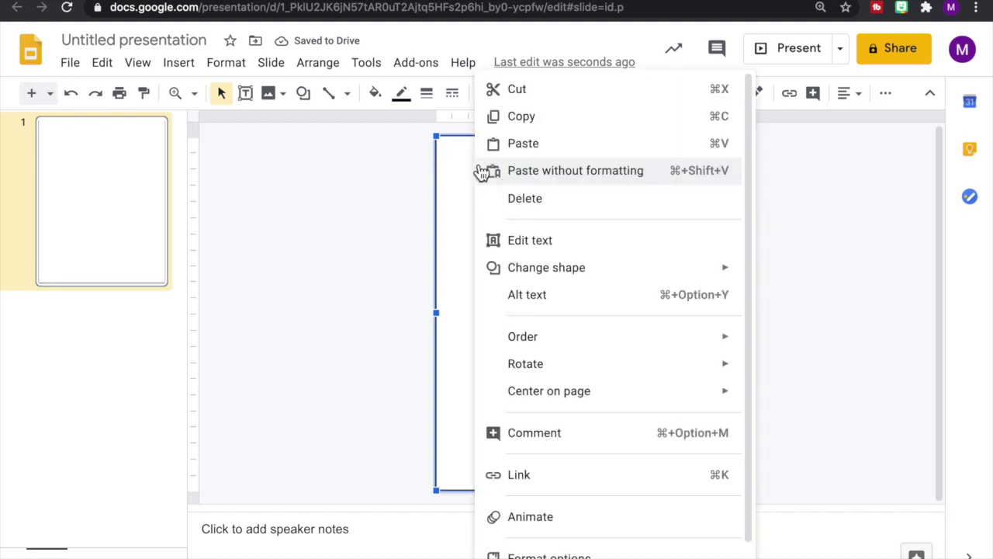
mouse_move(556, 346)
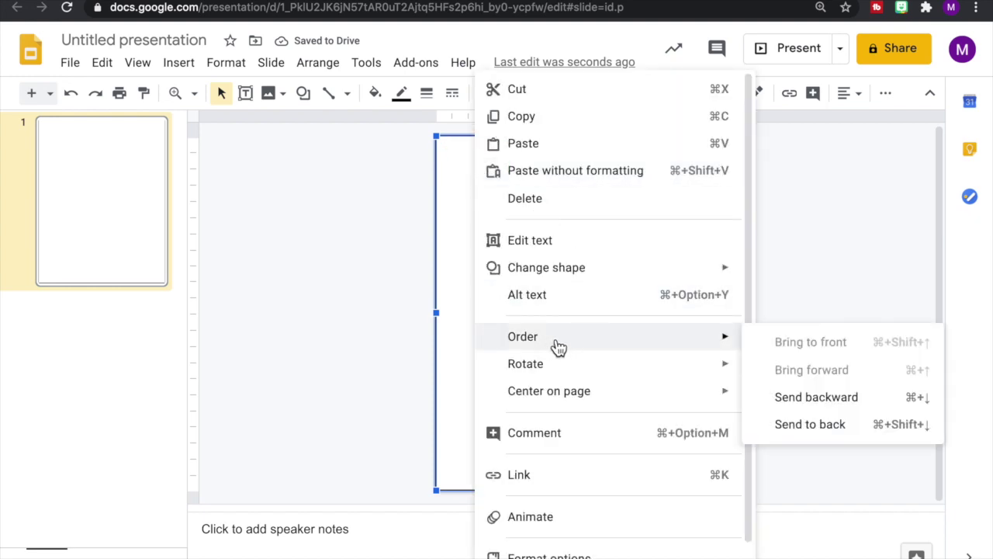
click(794, 425)
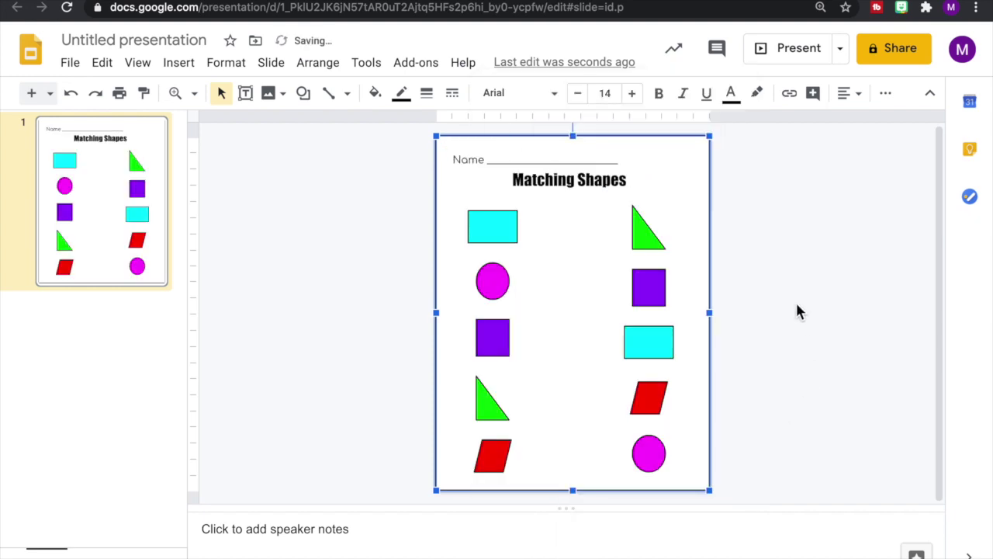
click(799, 311)
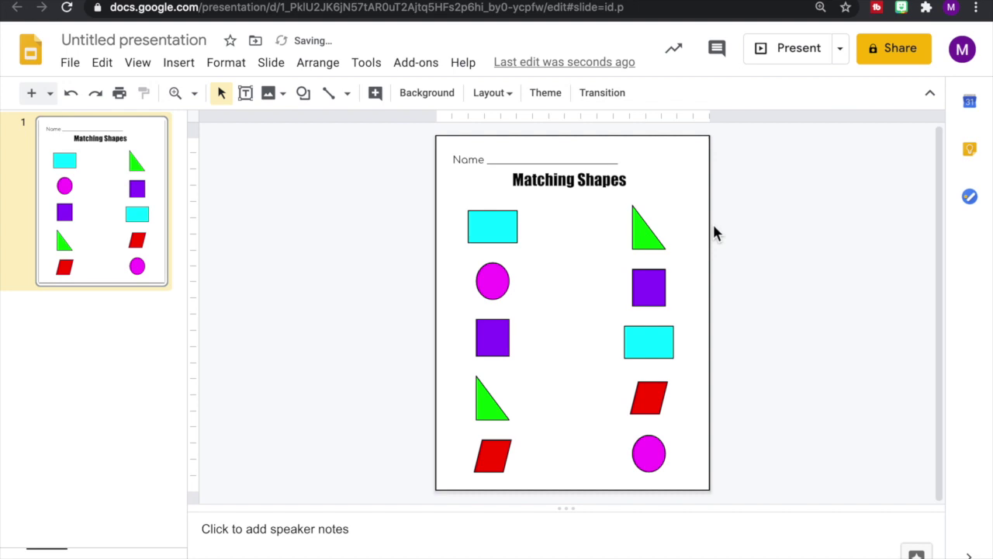
click(712, 149)
drag(711, 138, 692, 155)
Step: Copy the Name text box below the title and begin typing the matching instruction
click(555, 194)
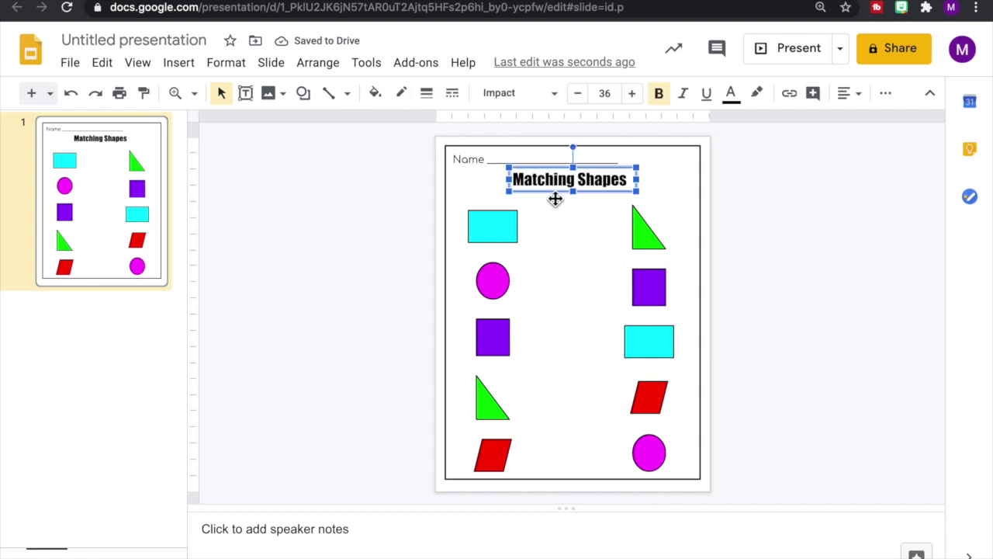
click(483, 165)
drag(488, 172, 623, 206)
text(N)
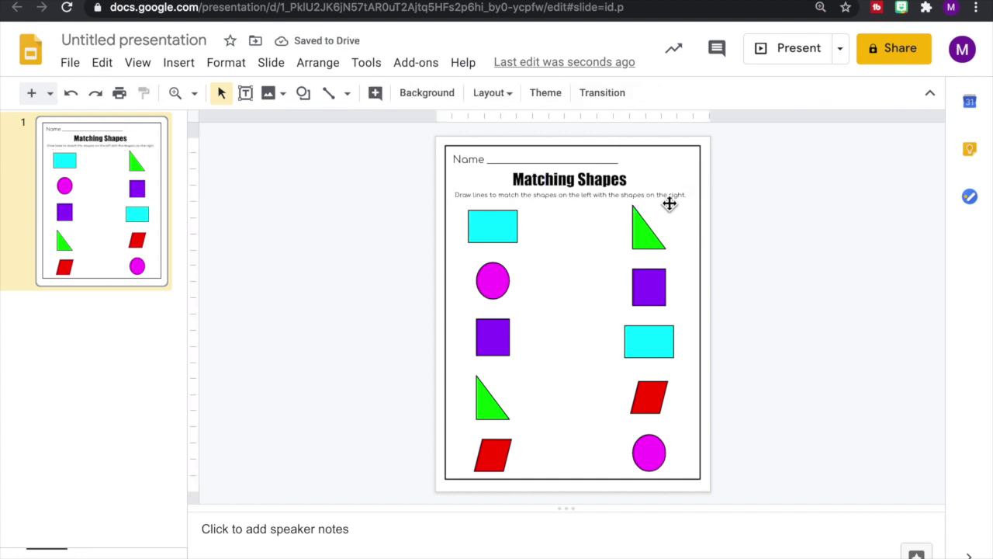
Step: Duplicate the first slide and delete all ten coloured shapes from the copy
right_click(101, 225)
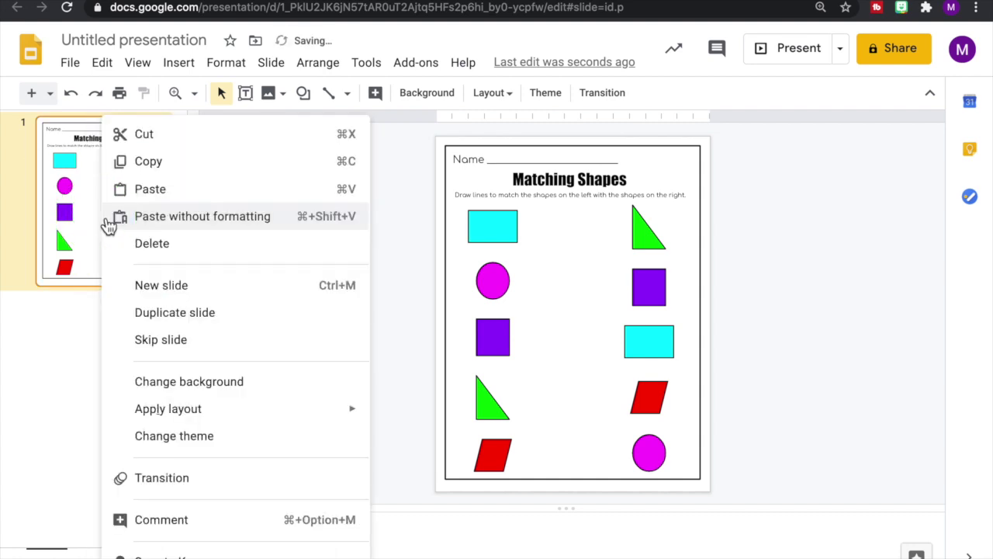
click(175, 314)
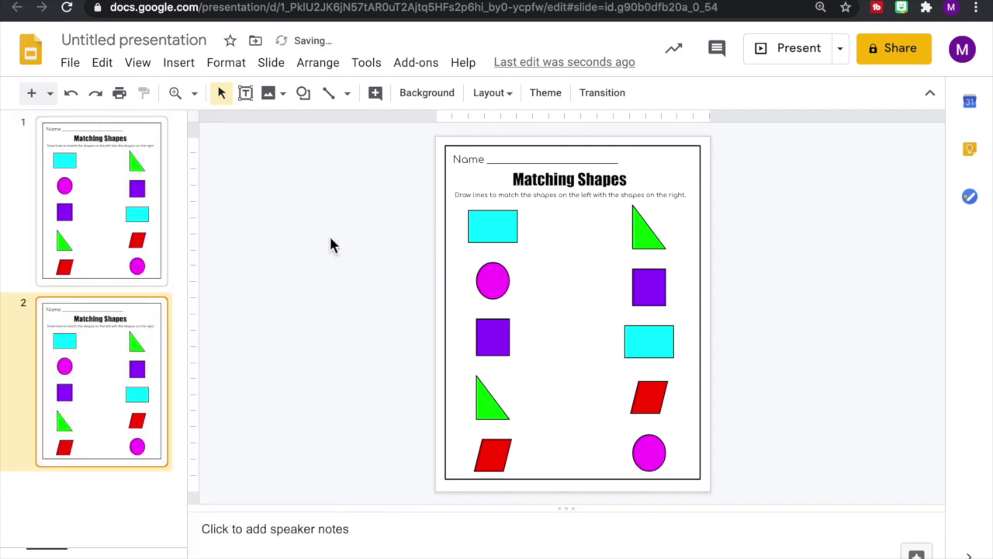
click(488, 315)
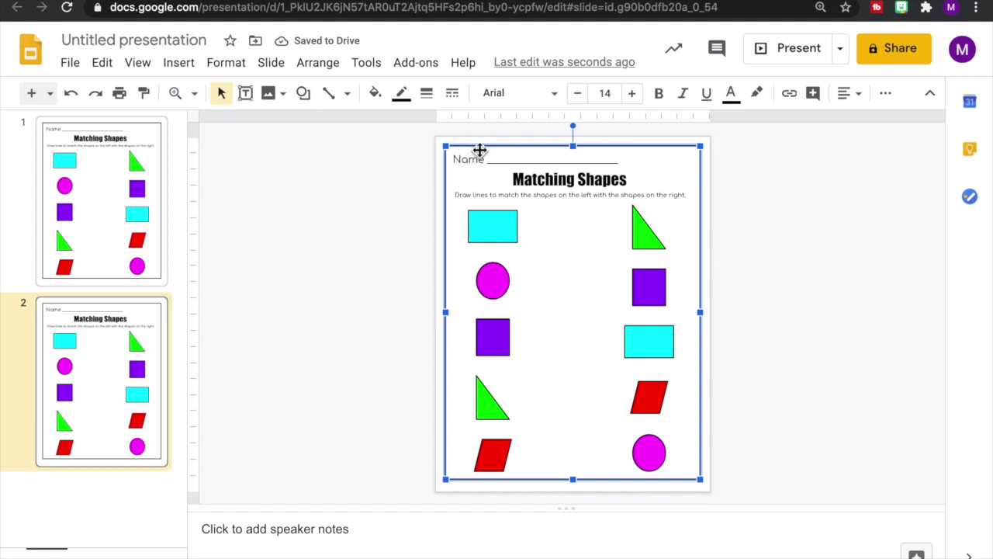
click(440, 200)
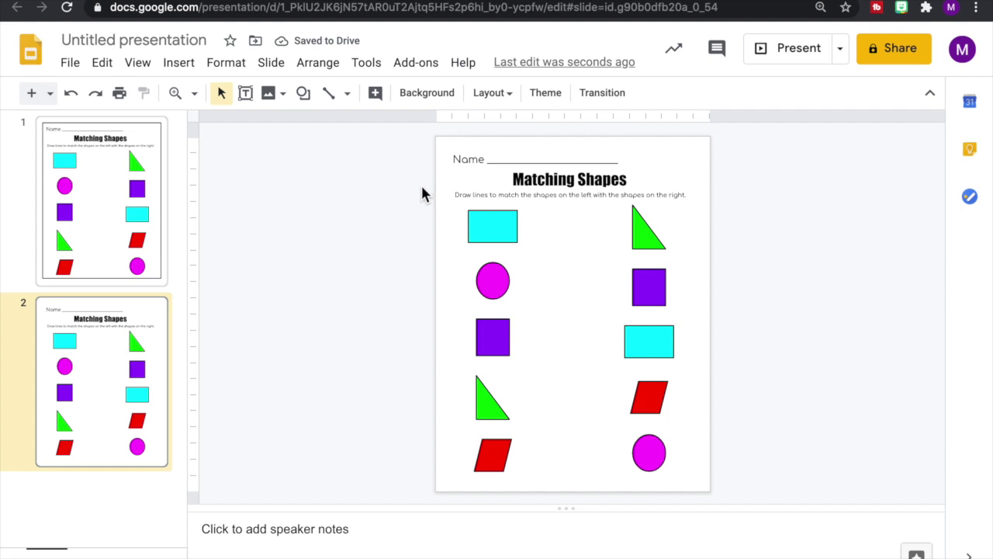
drag(409, 200, 724, 483)
click(344, 266)
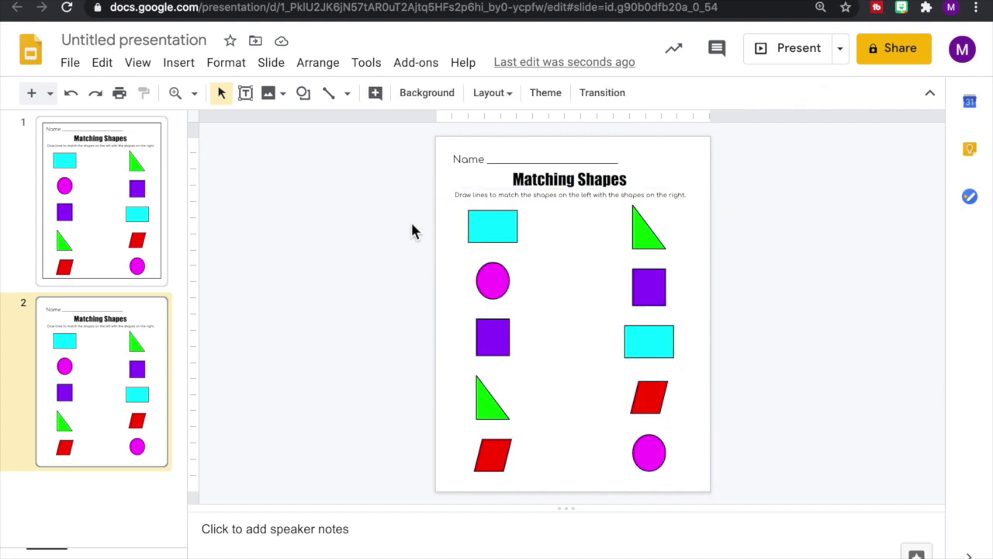
drag(408, 216, 737, 489)
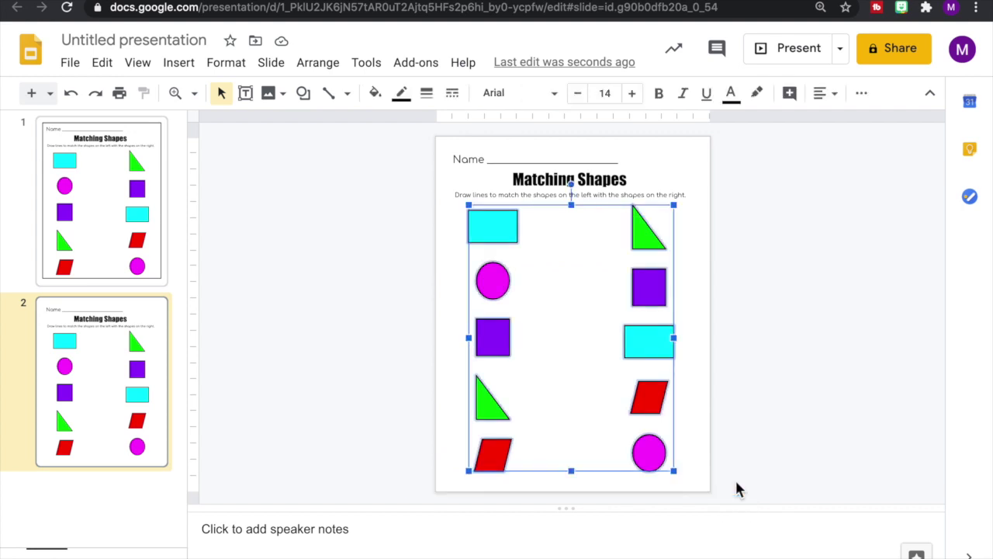
key(Delete)
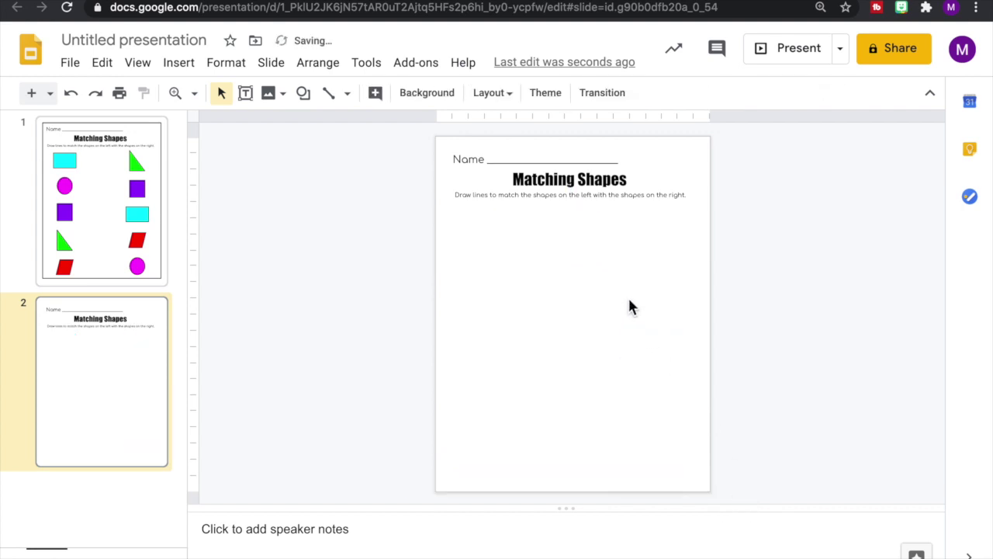
Step: Change the title to 'Matching Numbers' and widen it to fit one line
drag(582, 180, 630, 180)
text(Nu)
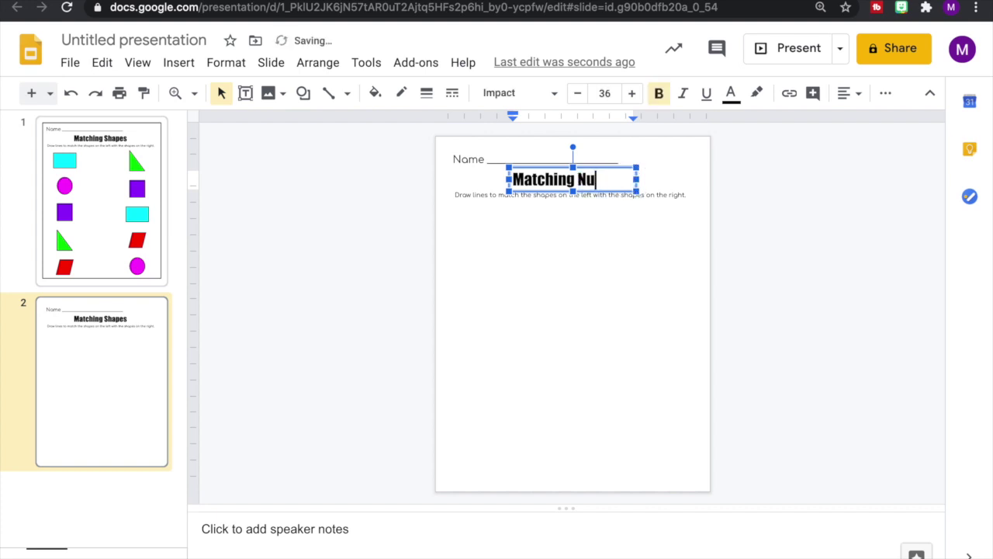
text(mbers)
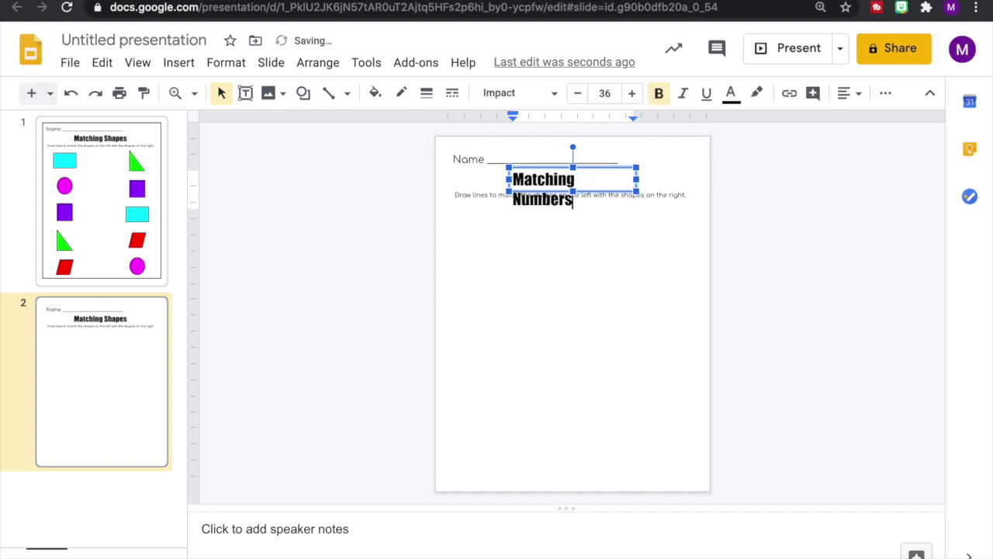
drag(637, 179, 654, 184)
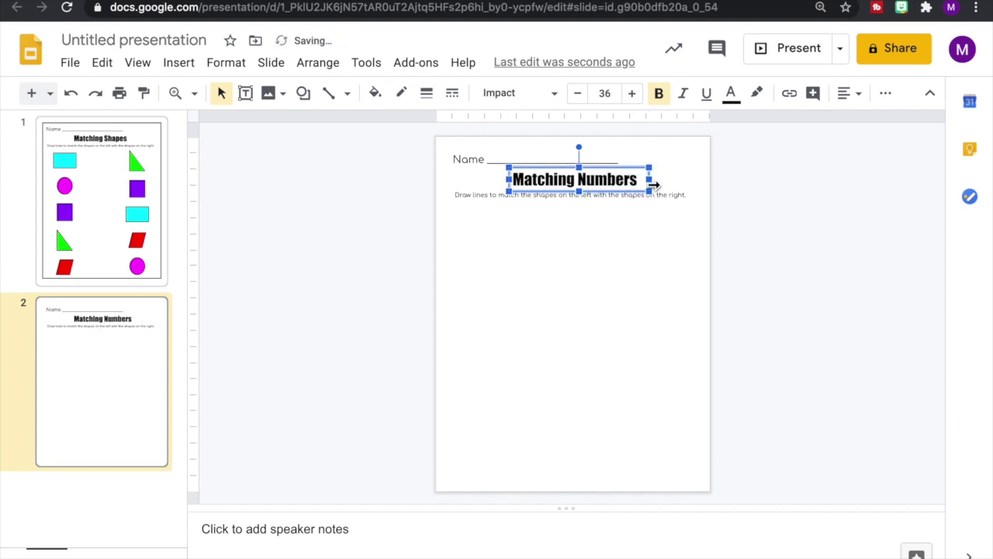
click(648, 246)
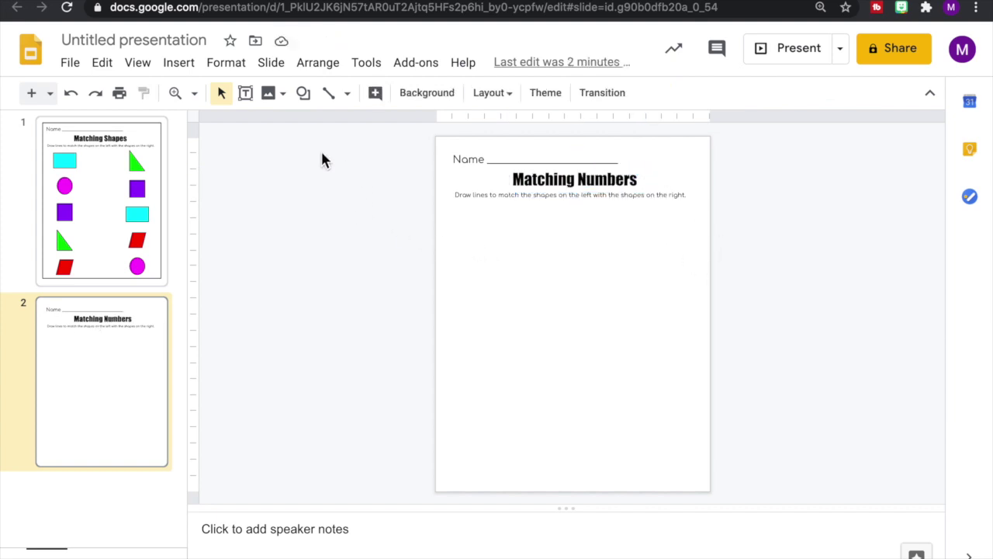
Step: Search the web for 'carrot clipart' and insert an orange carrot image
click(186, 69)
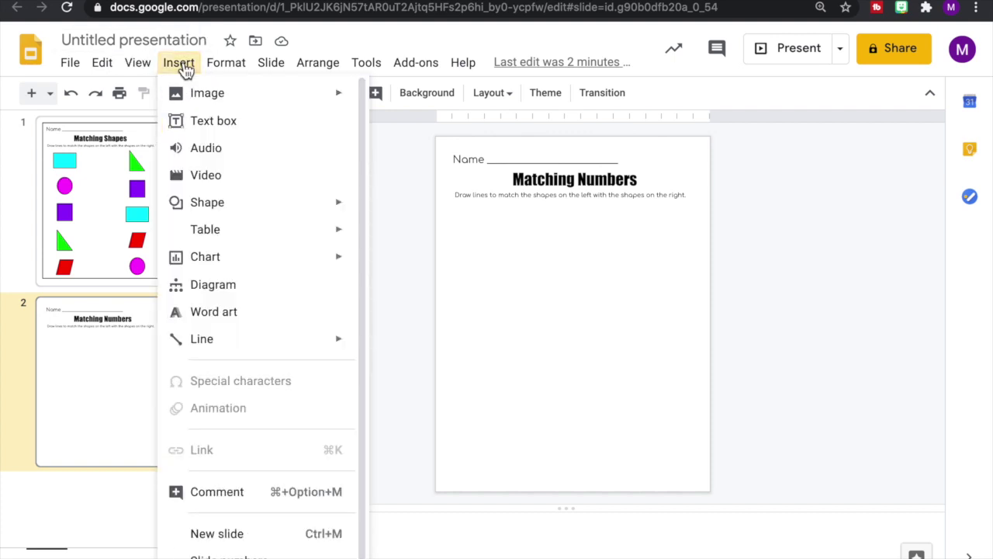
click(242, 95)
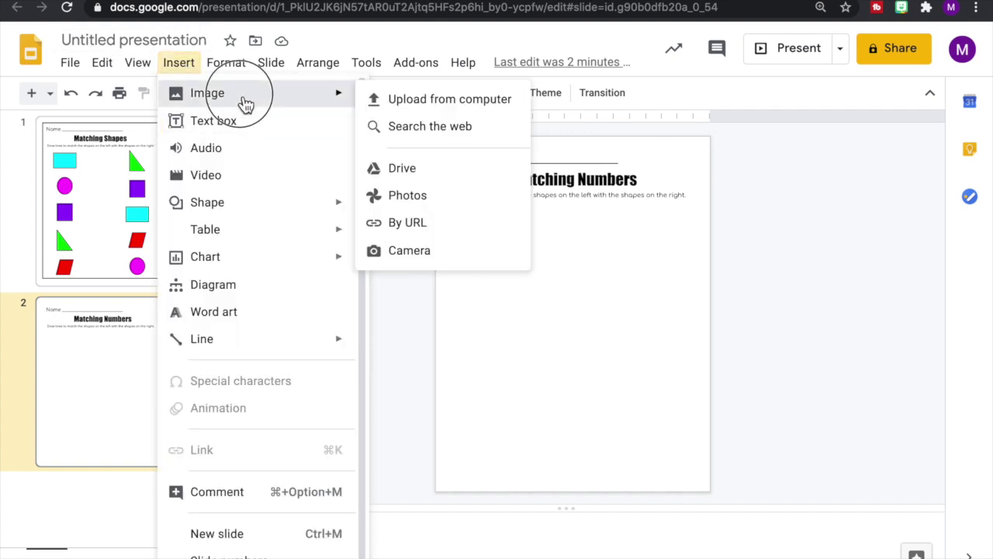
click(432, 129)
drag(765, 112, 707, 110)
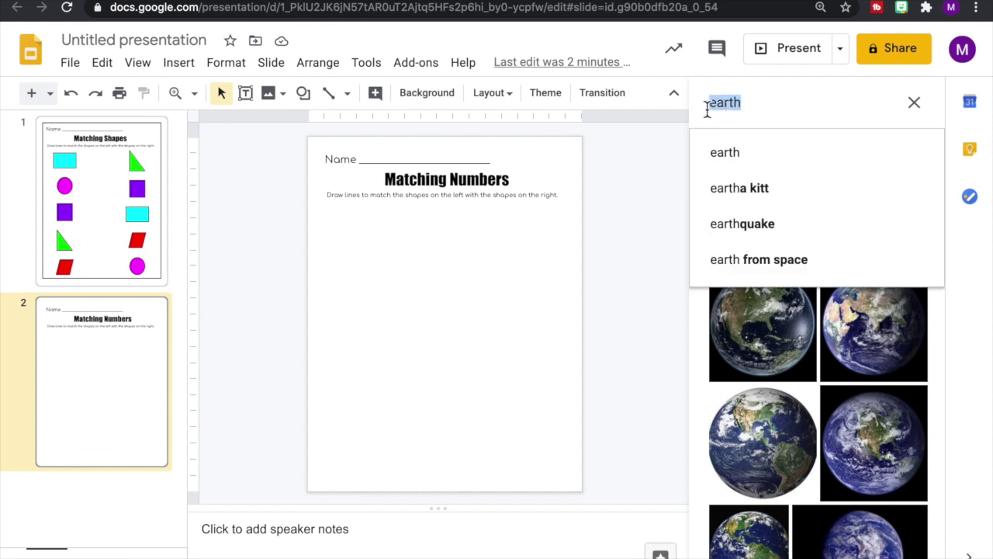
key(BackSpace)
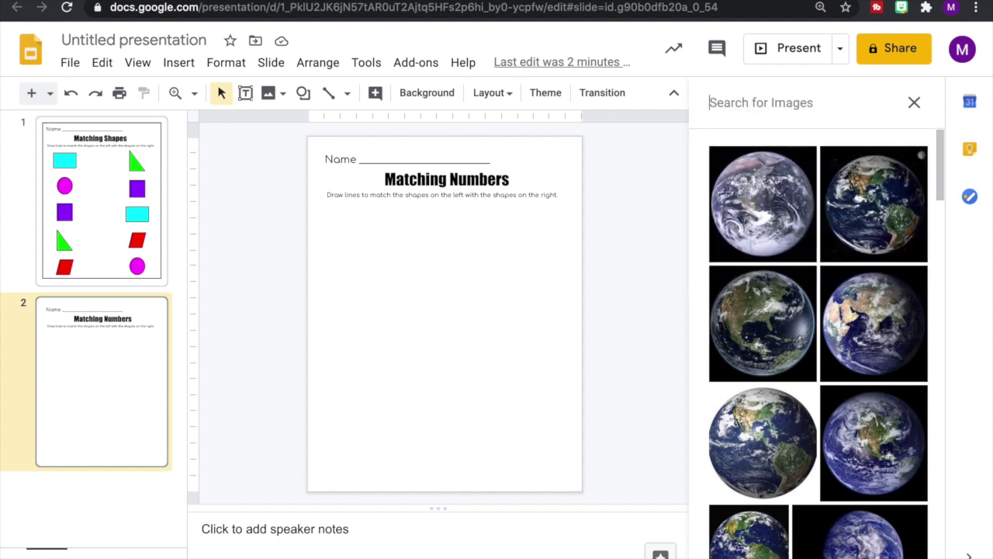
text(carrot)
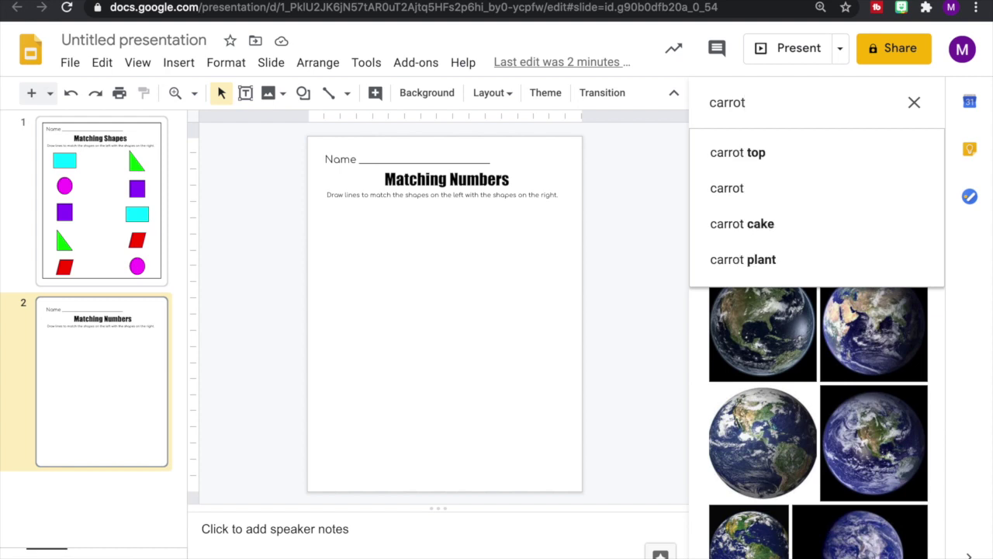
text( clipart)
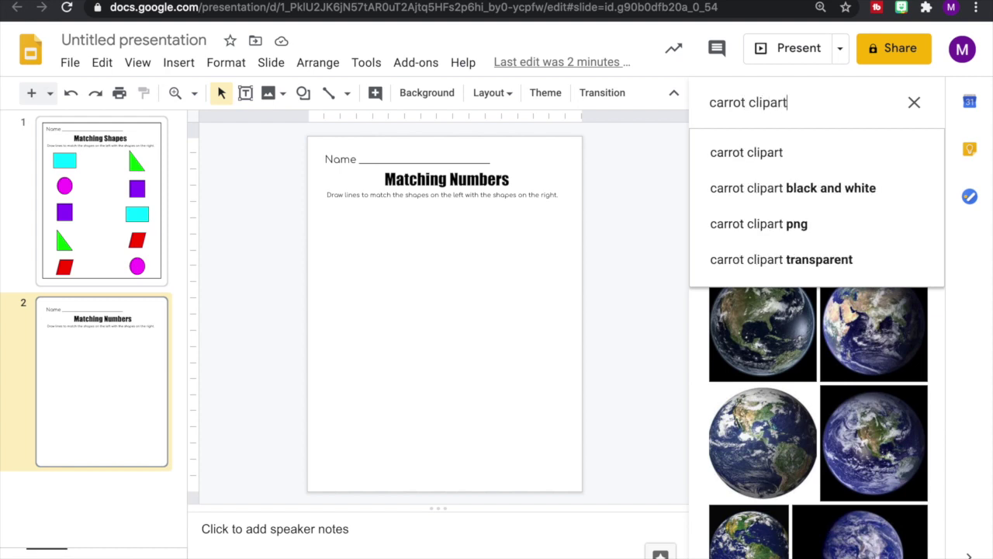
key(Return)
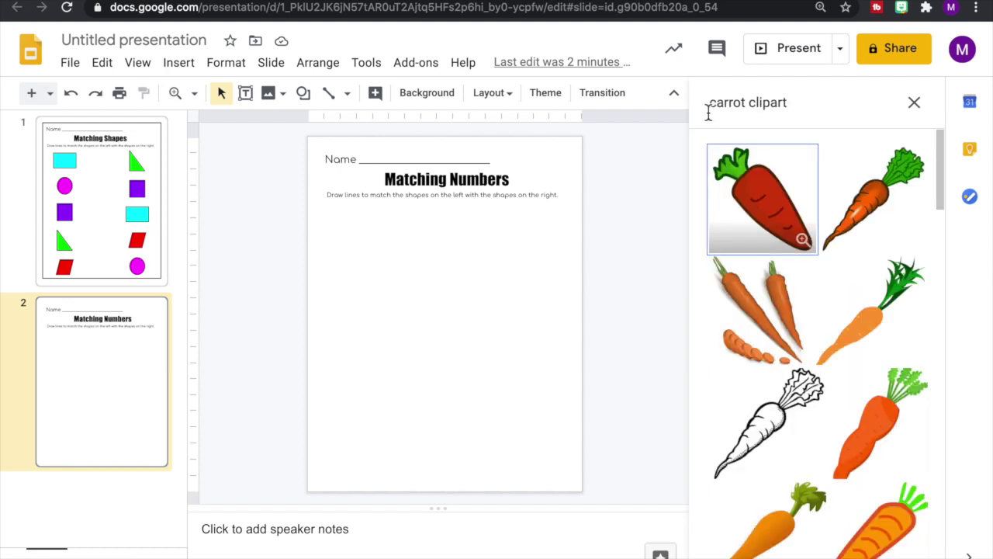
drag(944, 161, 942, 193)
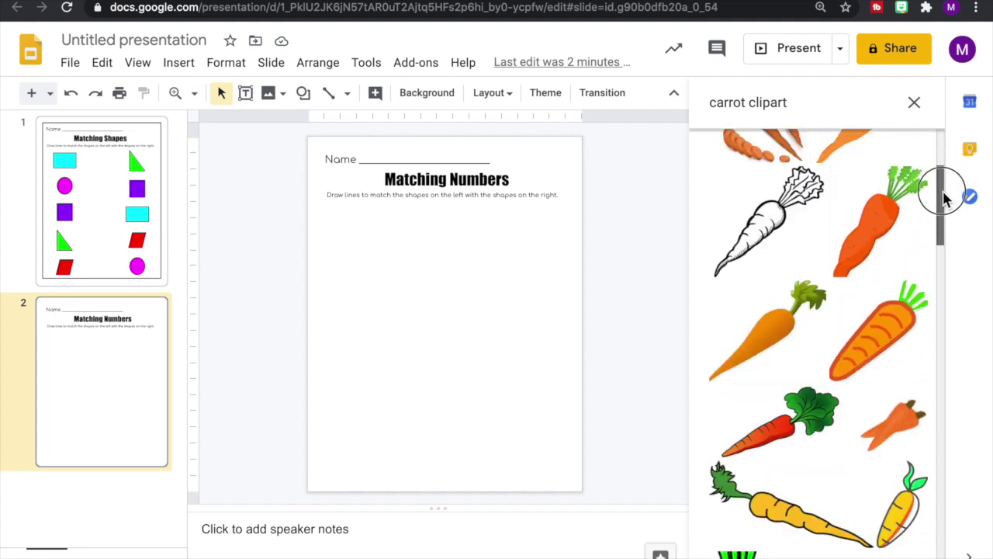
click(786, 332)
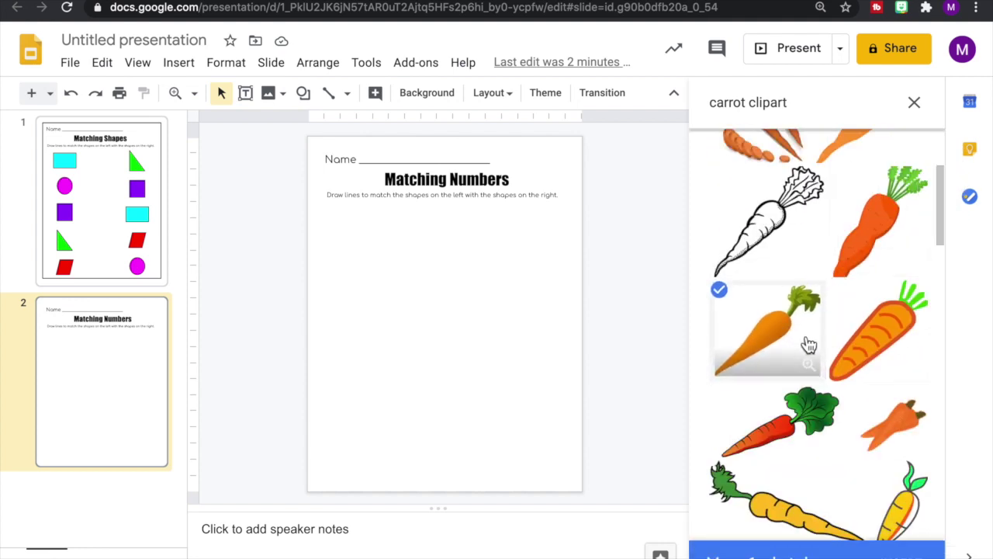
click(900, 554)
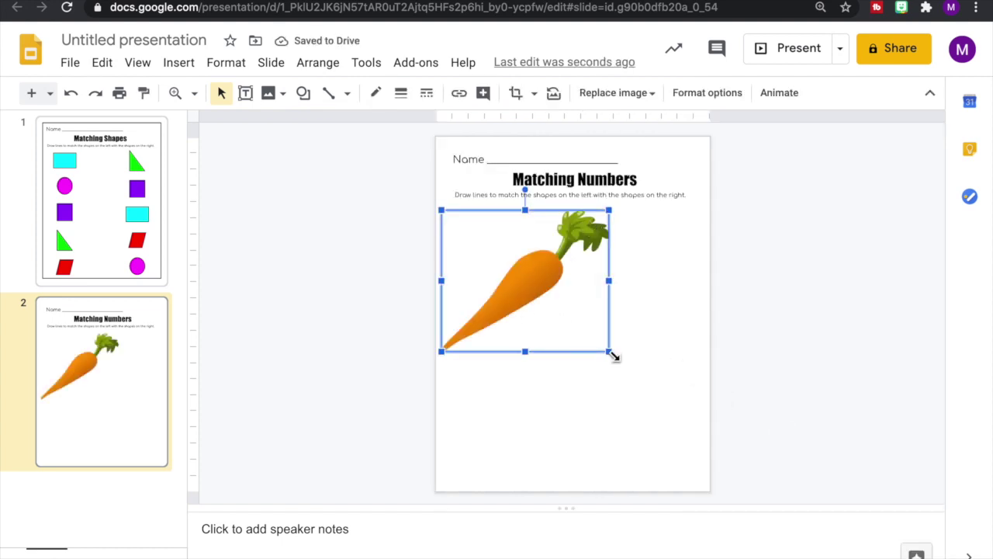
Step: Shrink the carrot to a small icon, tilt it at a slant and nudge it into place
drag(609, 351, 471, 250)
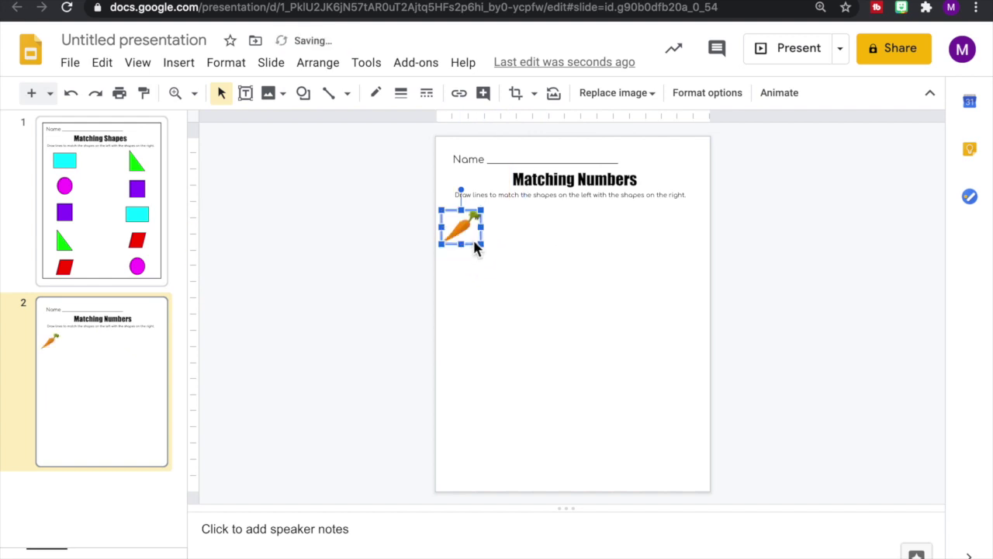
drag(460, 194, 417, 234)
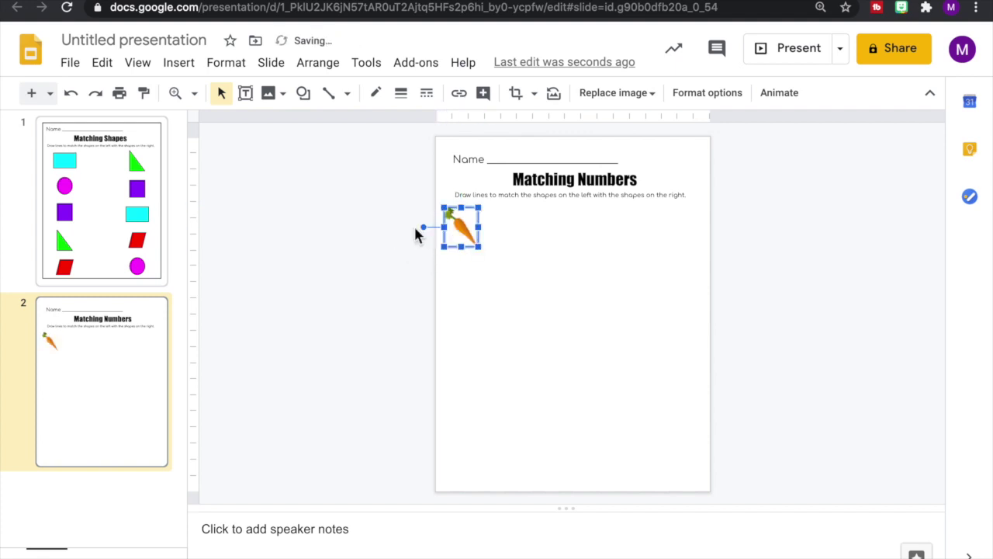
mouse_move(424, 227)
mouse_down()
mouse_move(421, 215)
mouse_move(428, 223)
mouse_up()
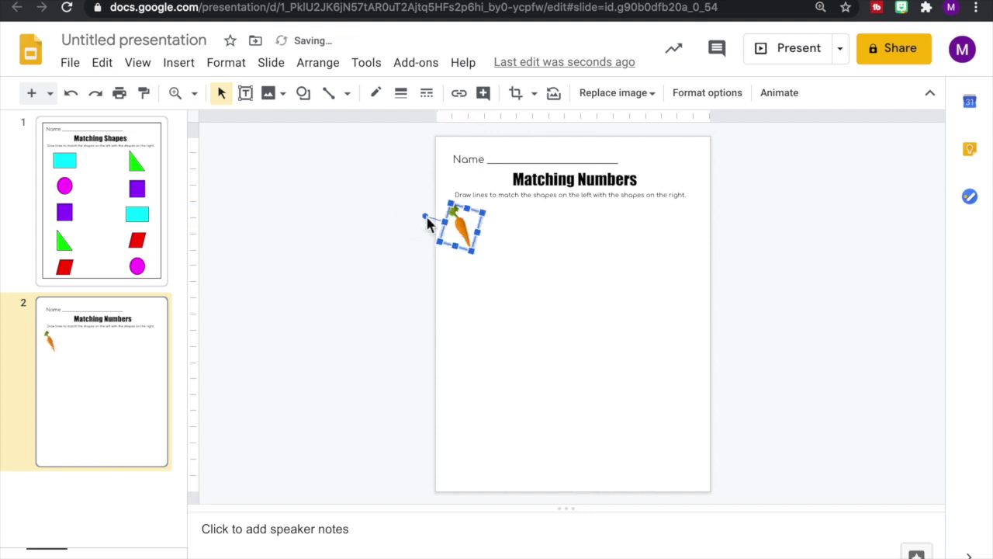
click(475, 239)
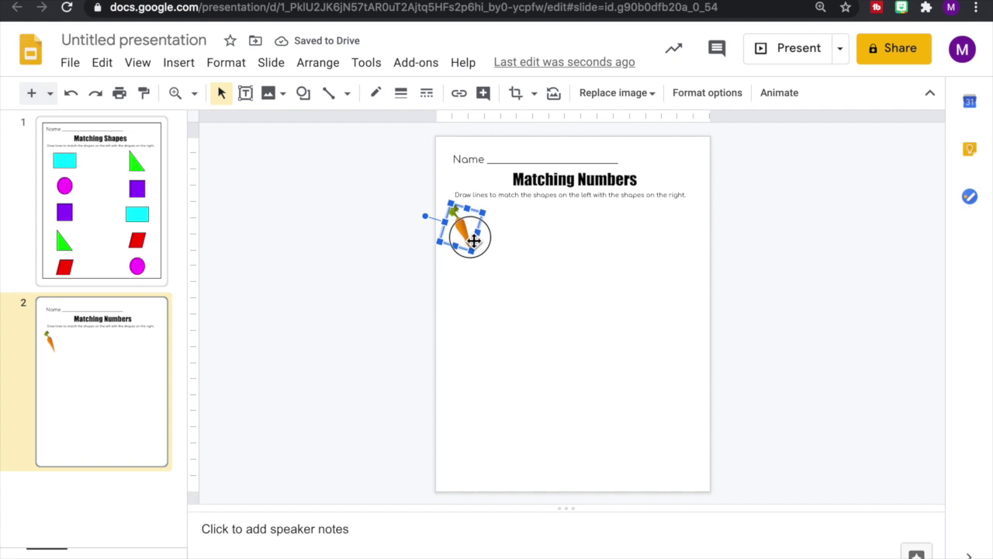
key(Right)
key(Down)
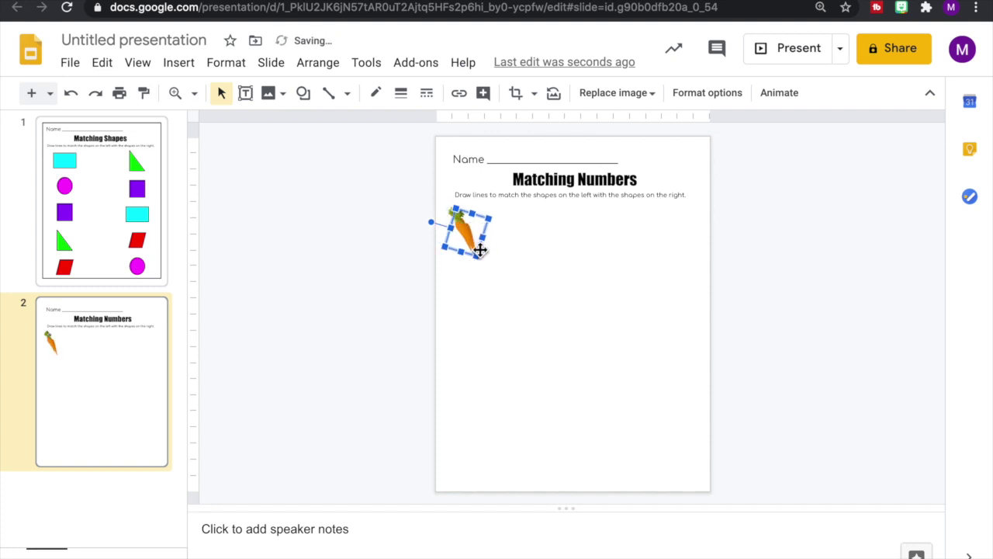
Step: Copy the carrot into a row of six and select them all
drag(472, 229, 489, 246)
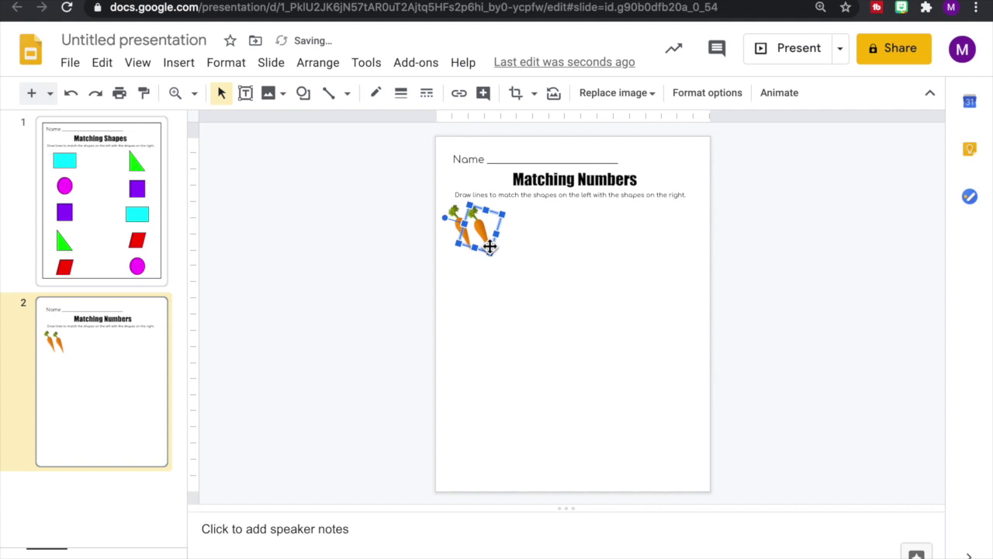
drag(489, 244, 576, 241)
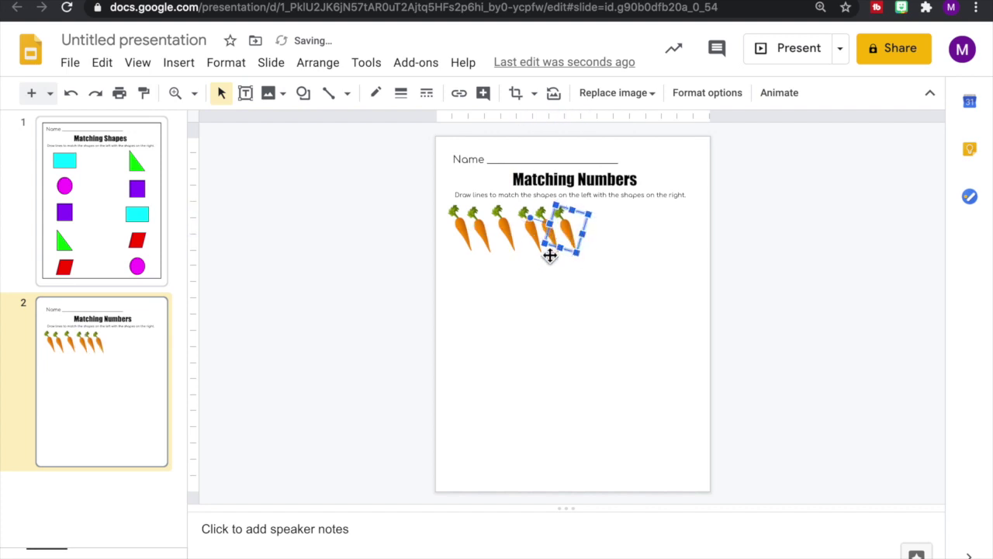
click(474, 244)
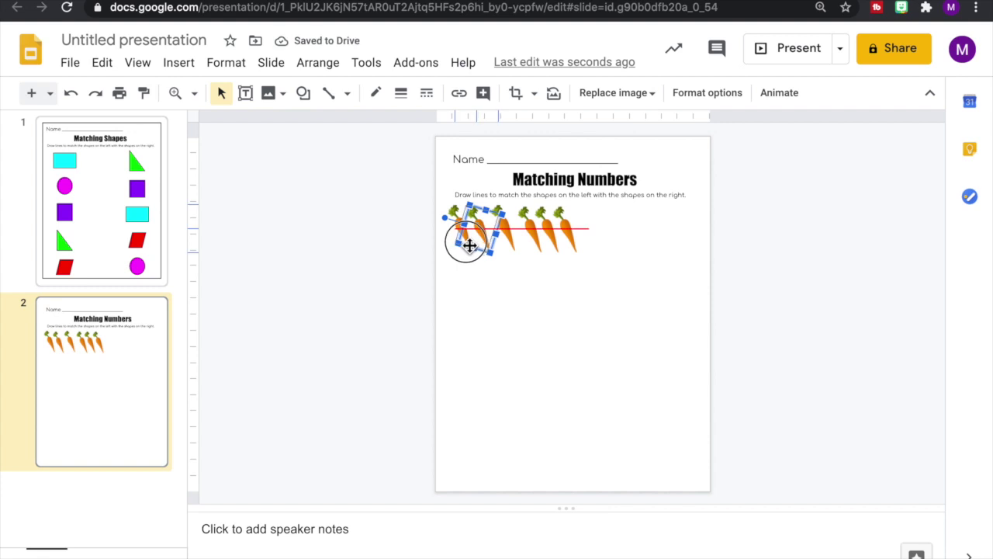
click(478, 280)
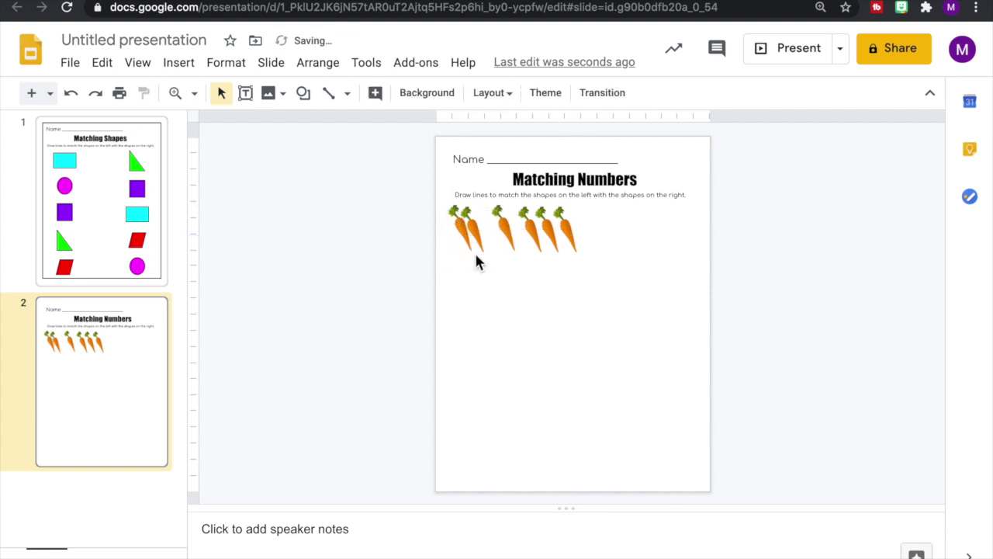
click(459, 225)
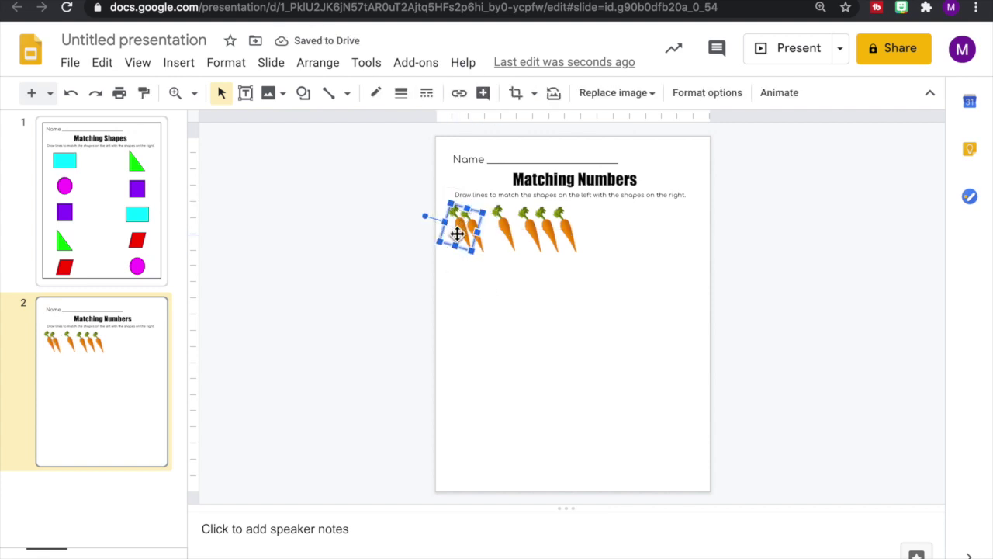
drag(458, 223, 578, 240)
click(466, 277)
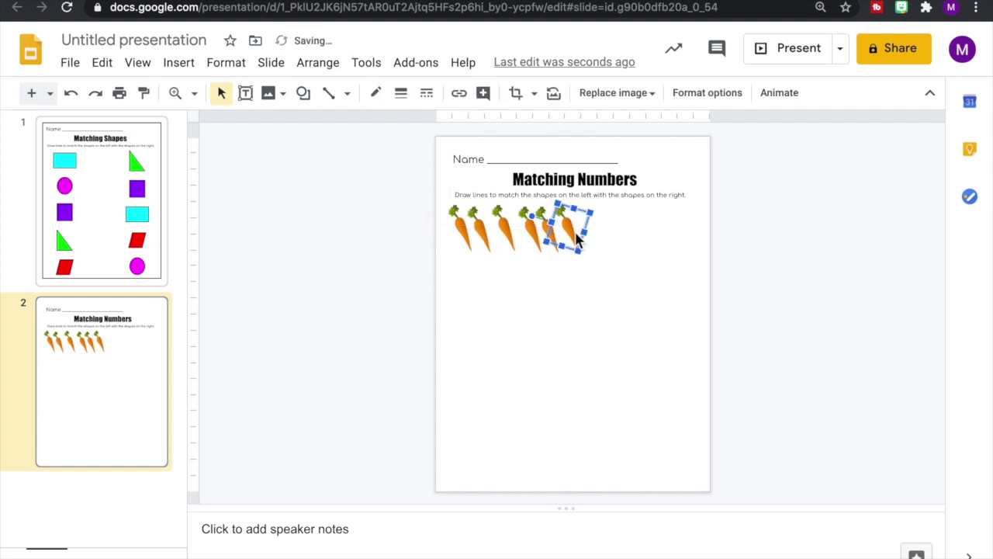
drag(408, 225, 608, 215)
Step: Align the six carrots on their middles and distribute them evenly horizontally
click(322, 65)
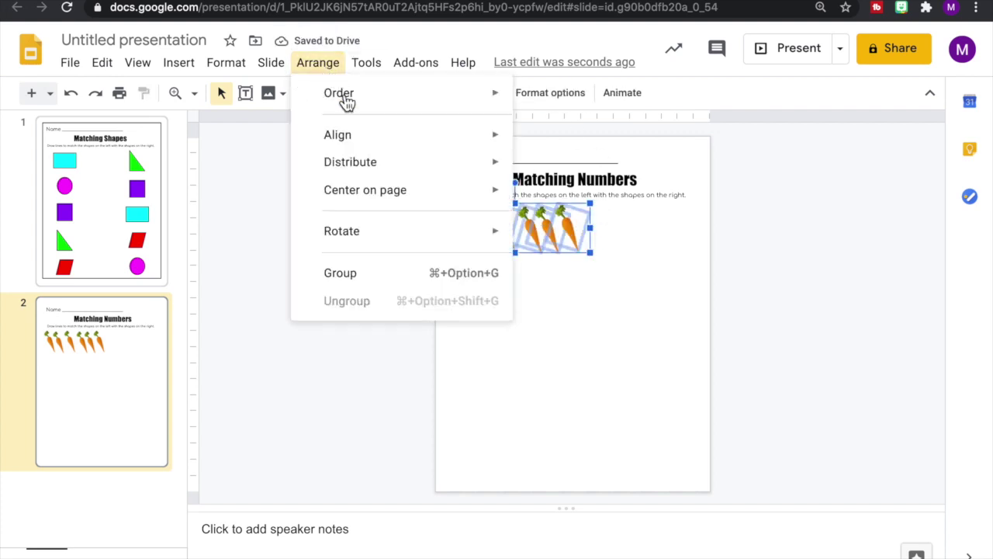
click(363, 136)
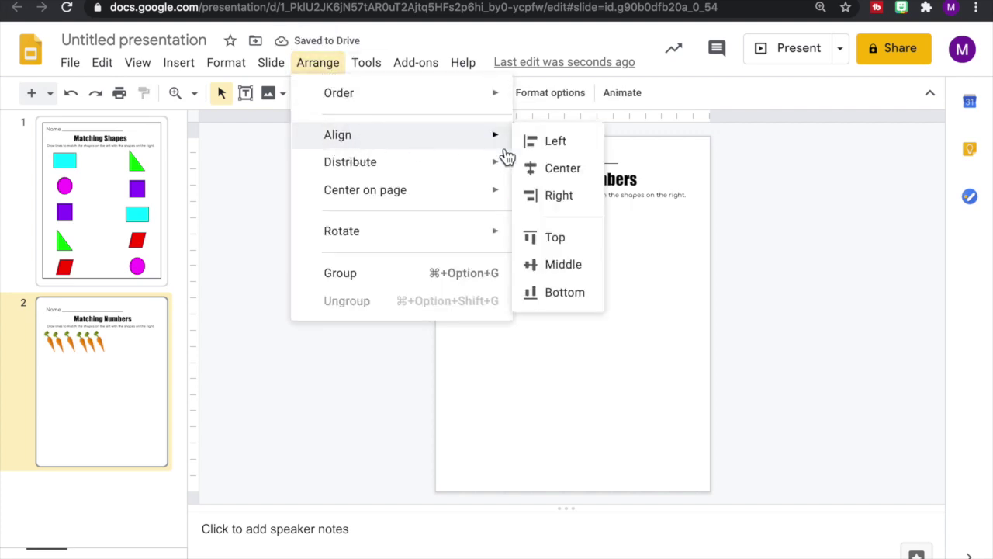
click(556, 265)
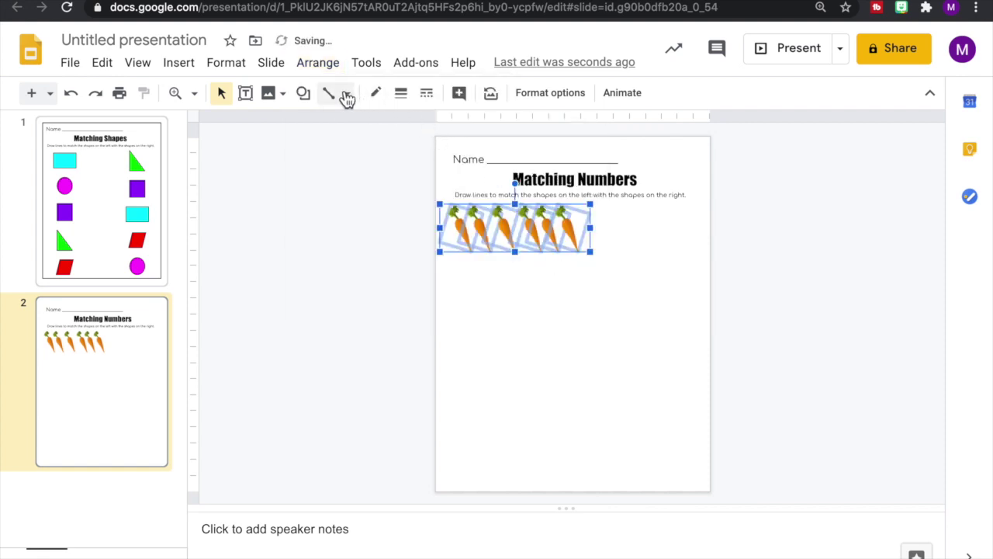
click(335, 67)
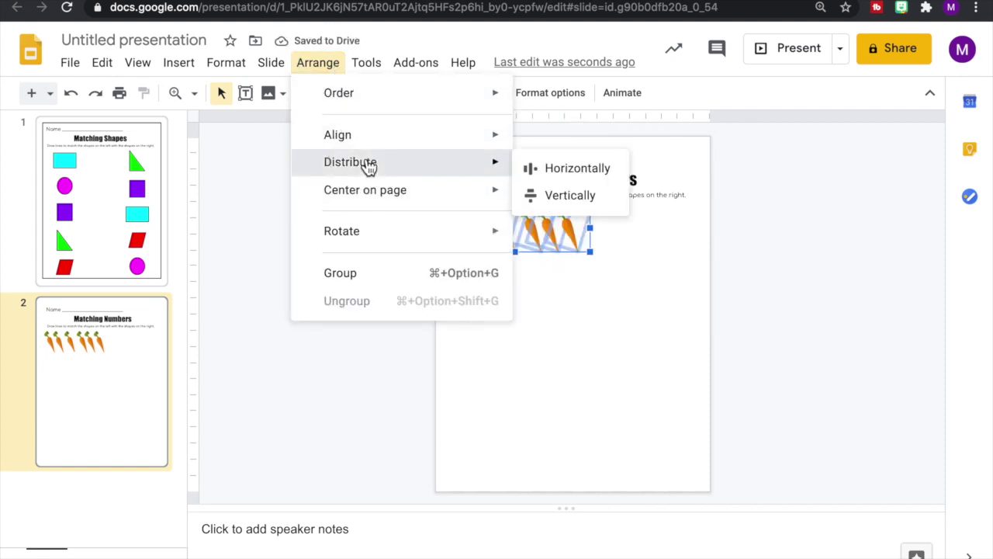
click(551, 169)
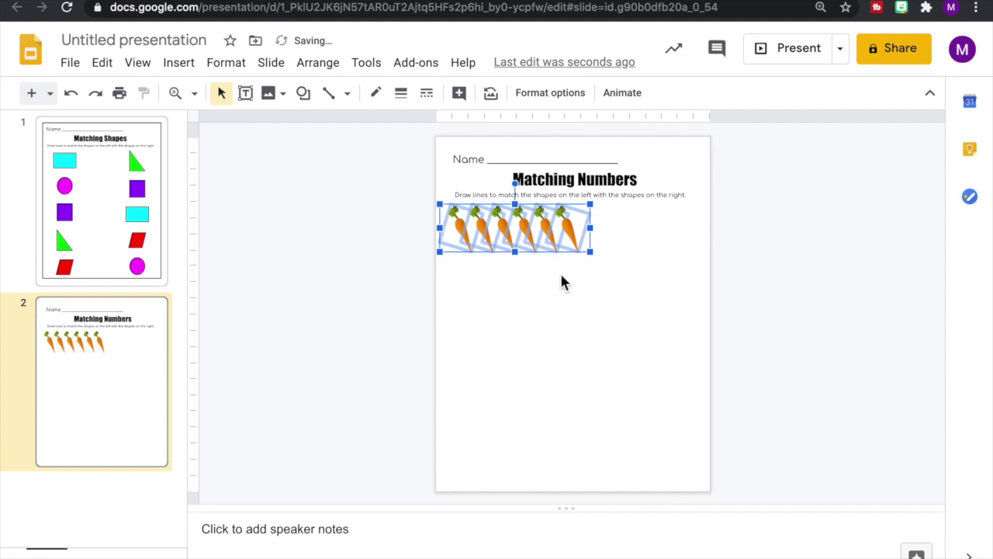
click(563, 283)
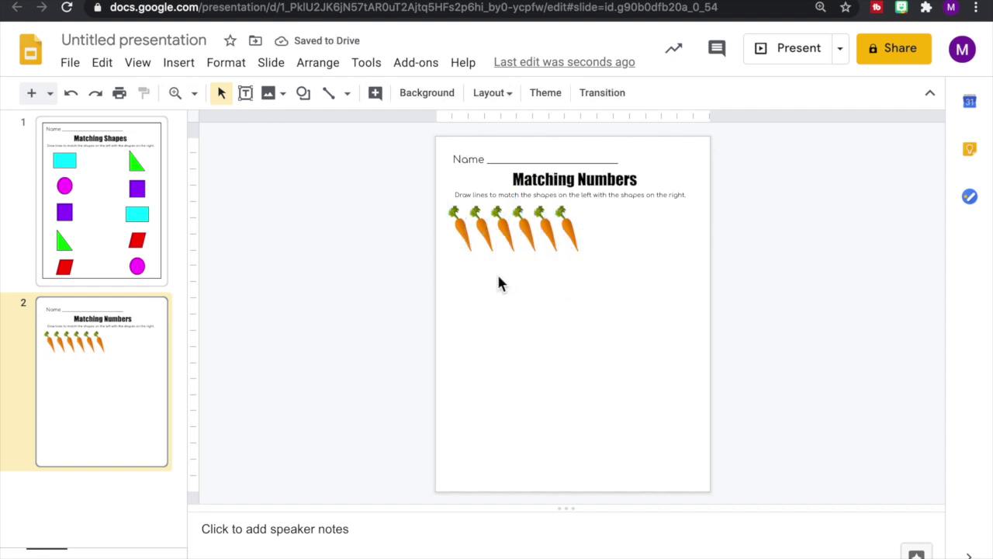
Step: Group the six carrots into one object and shrink the row slightly
drag(423, 225, 613, 242)
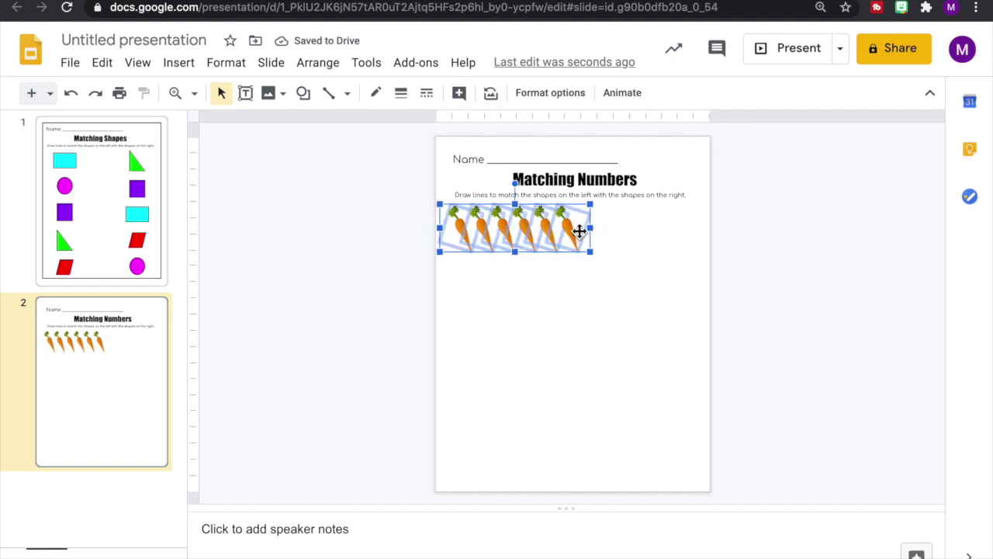
right_click(569, 231)
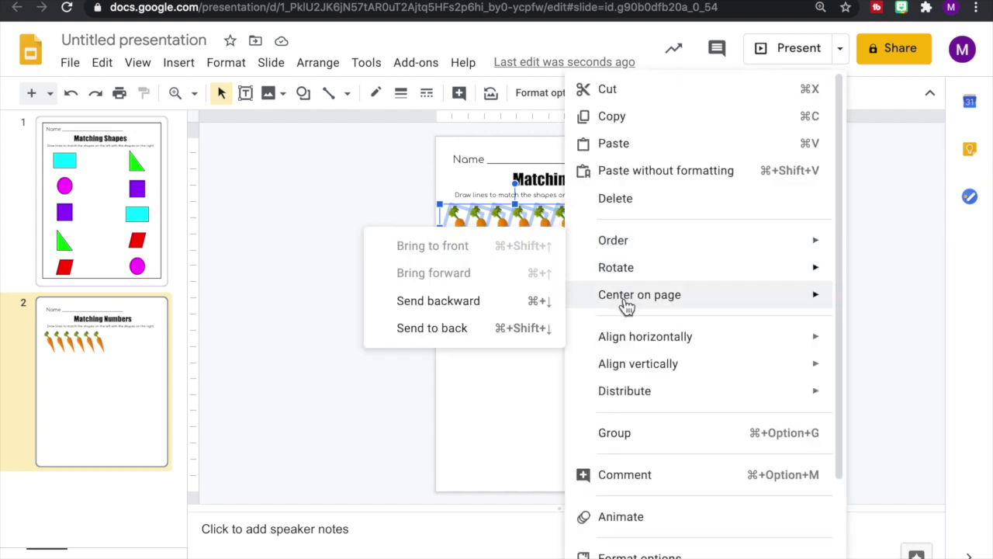
click(630, 438)
click(652, 344)
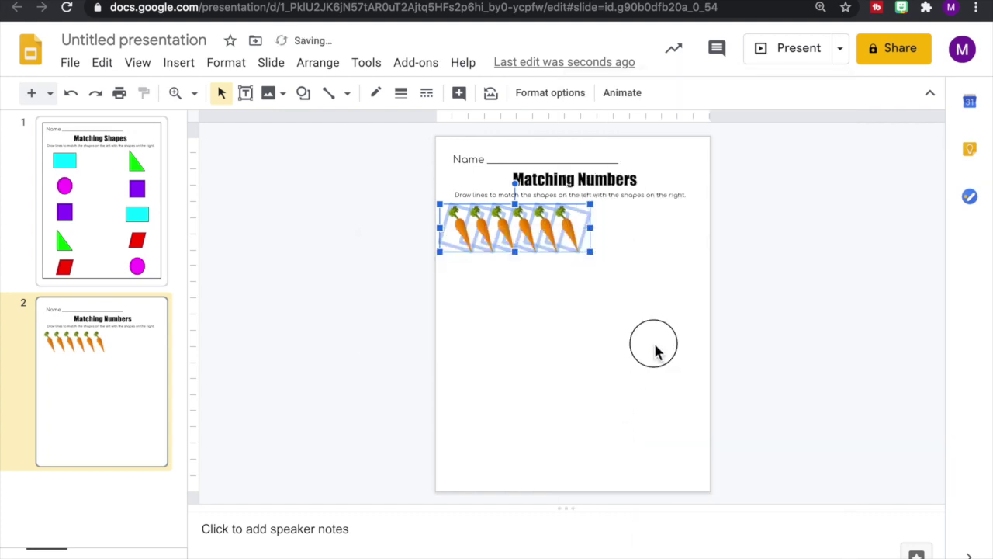
click(552, 240)
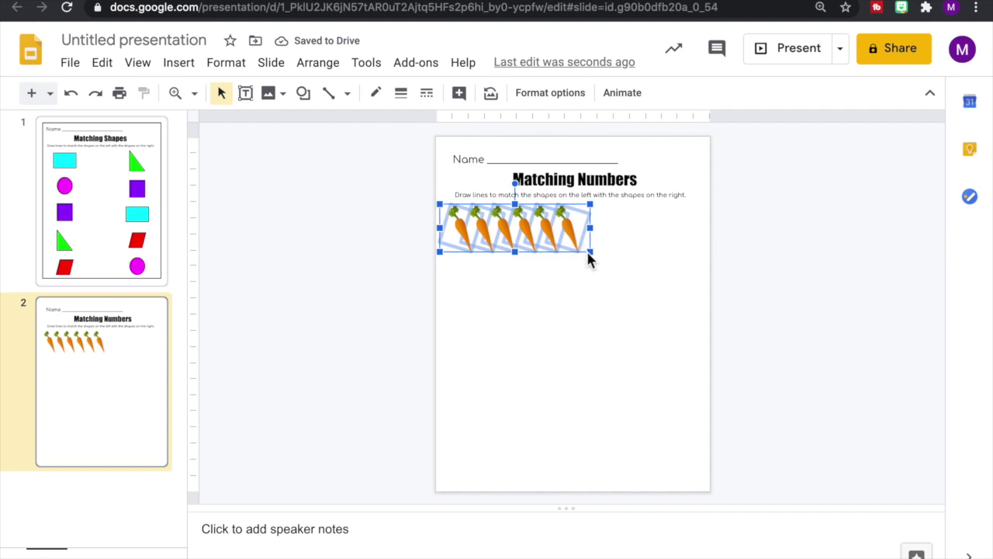
drag(589, 252, 551, 253)
Step: Search the web for 'corn clipart' and insert the third result
click(566, 304)
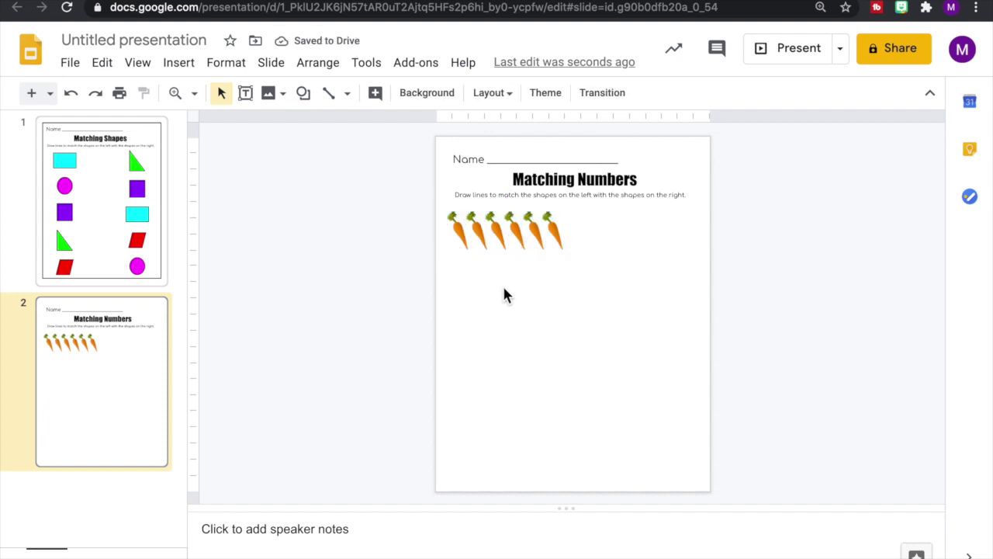
click(191, 68)
mouse_move(205, 98)
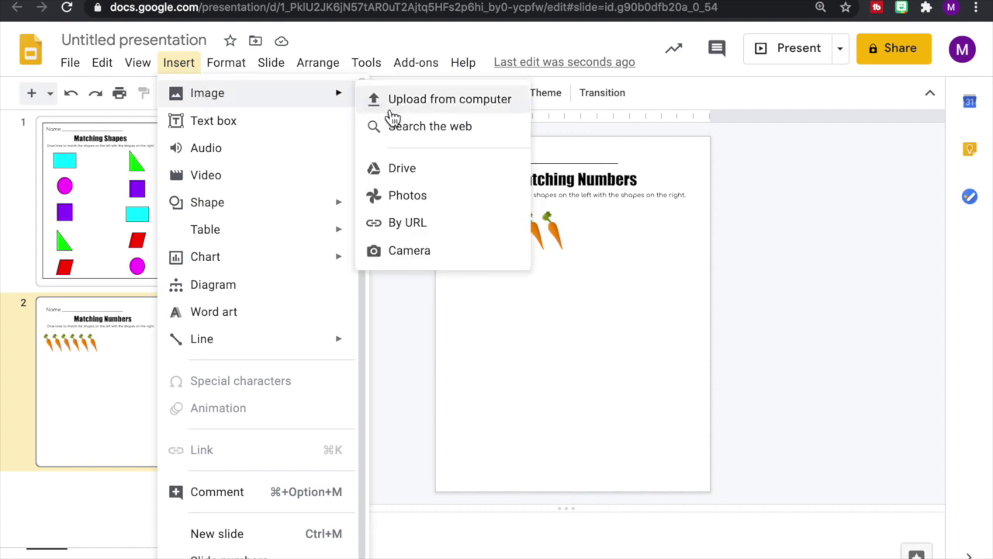
click(409, 128)
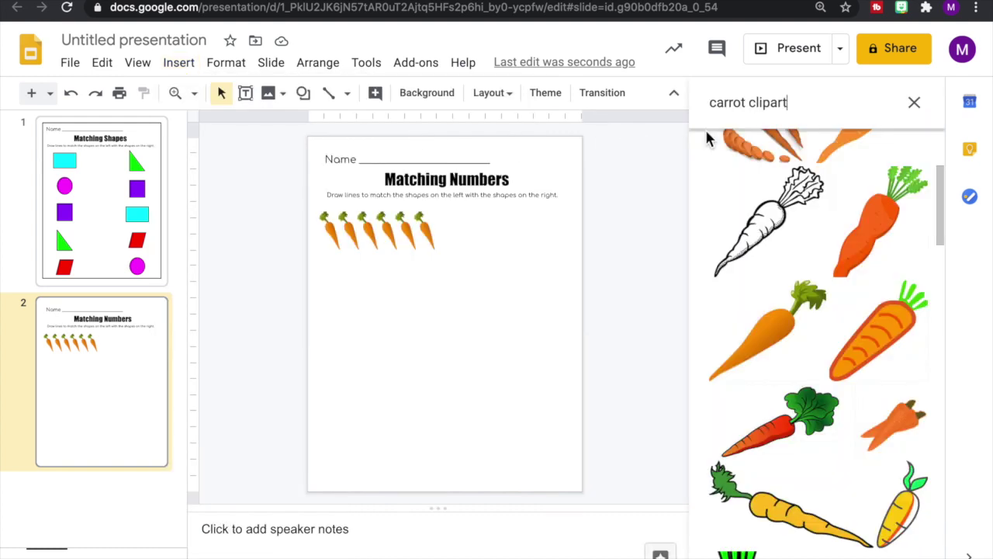
drag(788, 103, 705, 99)
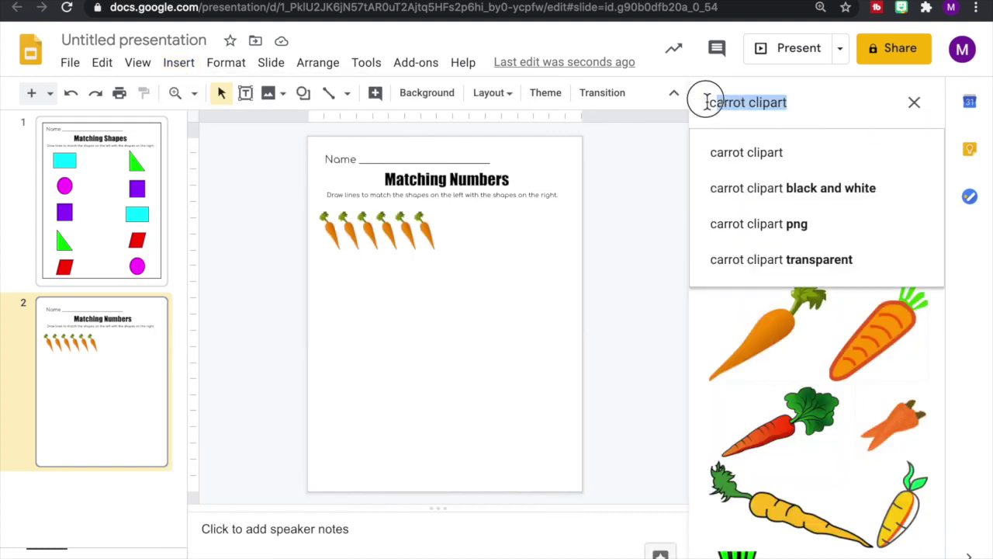
click(744, 108)
double_click(737, 104)
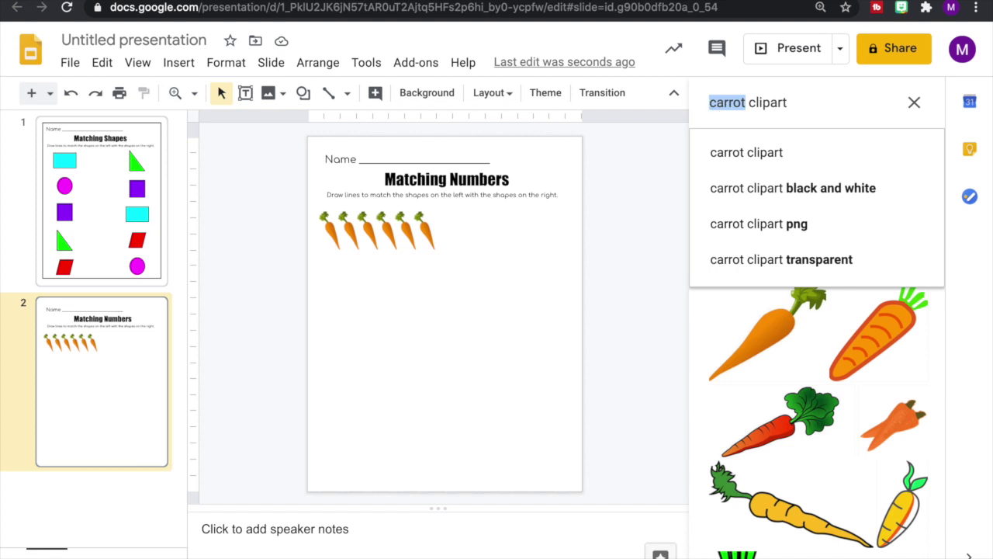
text(corn)
key(Return)
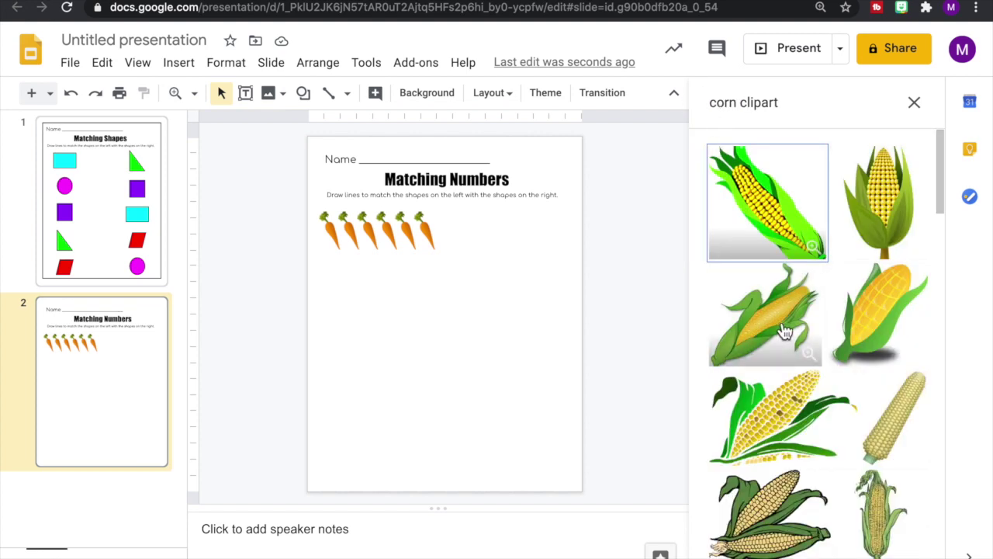
click(772, 320)
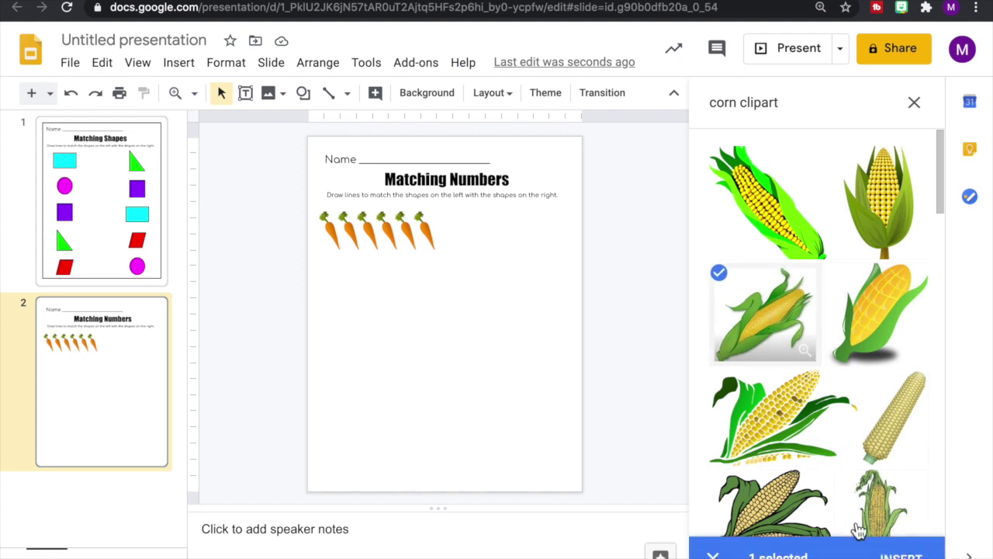
click(900, 554)
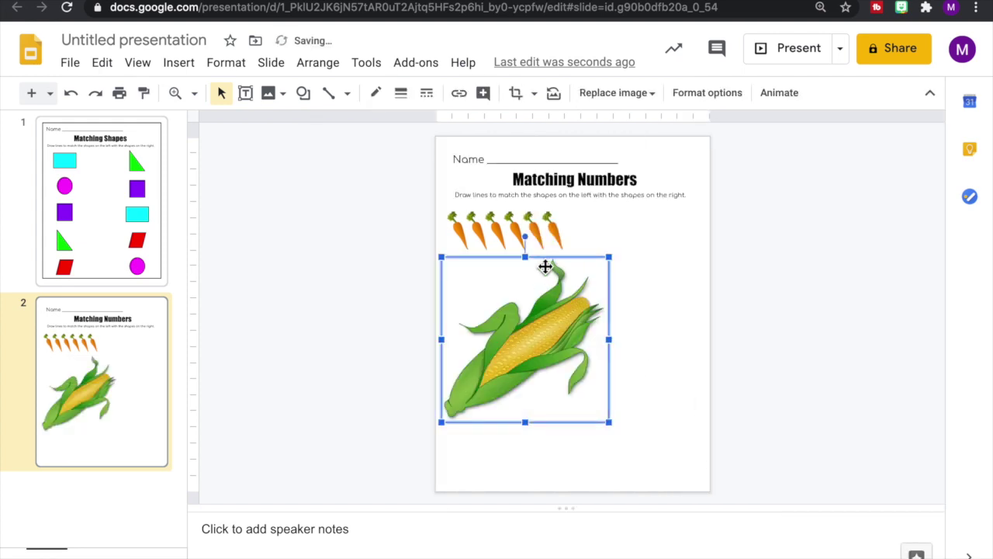
Step: Rotate, narrow and place the corn below the carrots, then select the four-corn row
drag(525, 237, 470, 271)
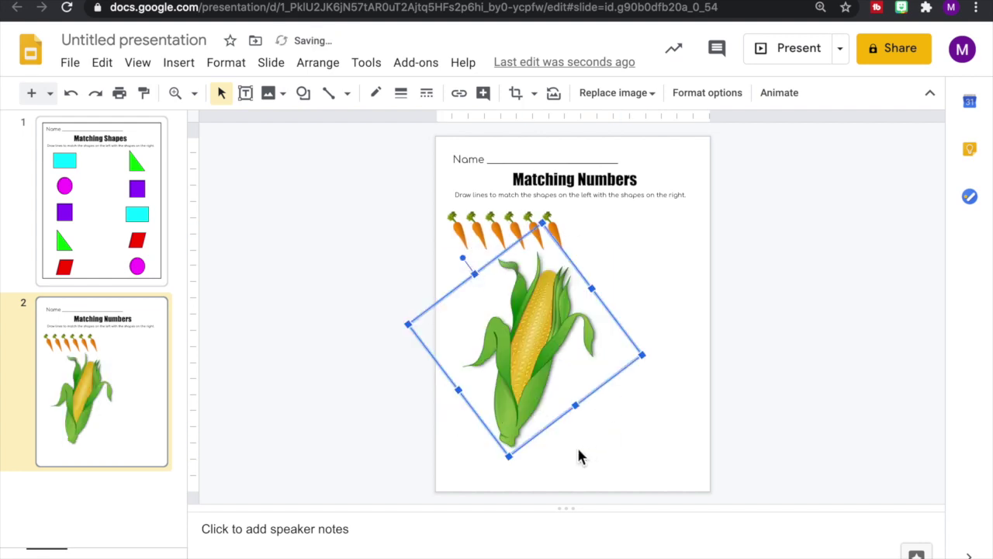
drag(509, 461, 468, 310)
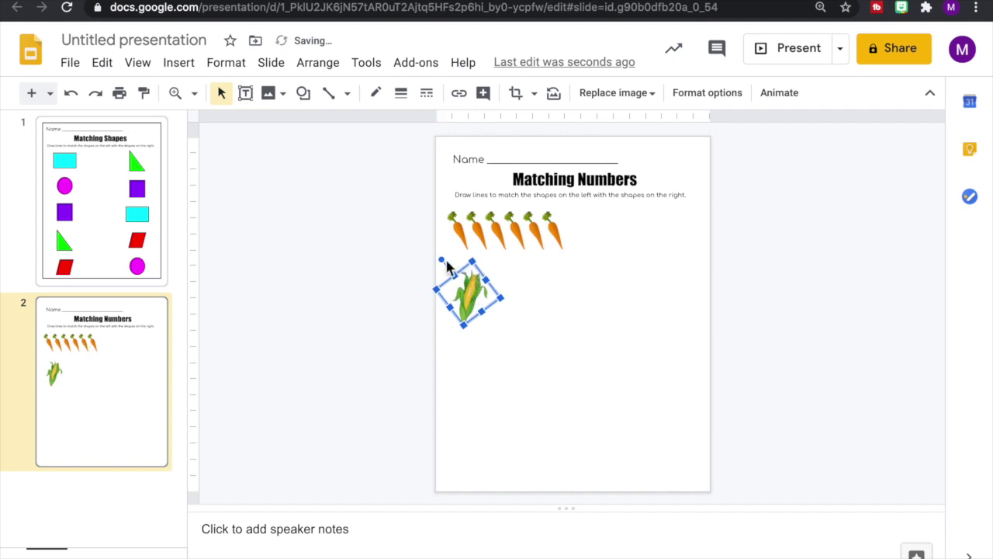
drag(442, 261, 436, 270)
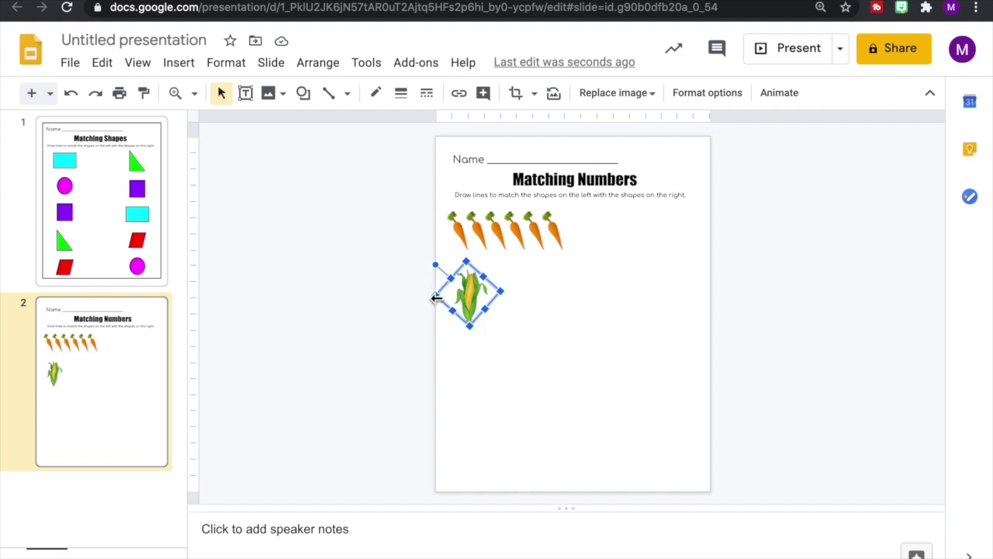
drag(437, 298, 468, 303)
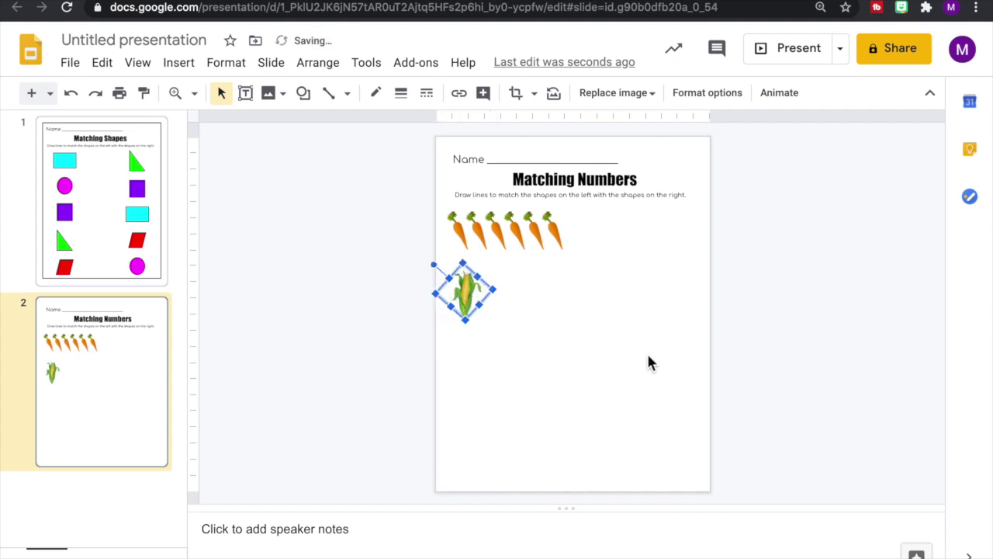
drag(470, 303, 560, 294)
drag(401, 291, 601, 313)
Step: Align the four corn images on their middles and distribute them evenly horizontally
click(331, 69)
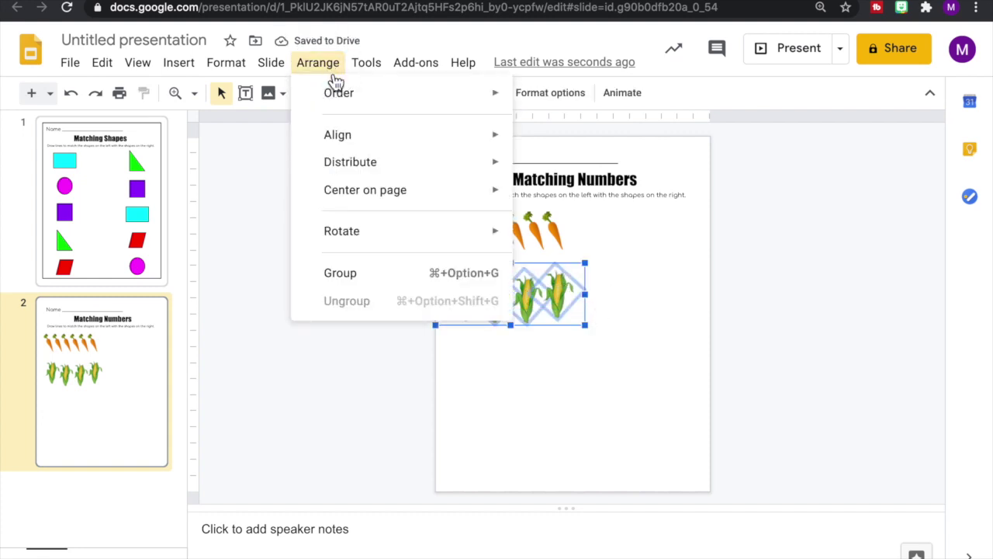
mouse_move(347, 146)
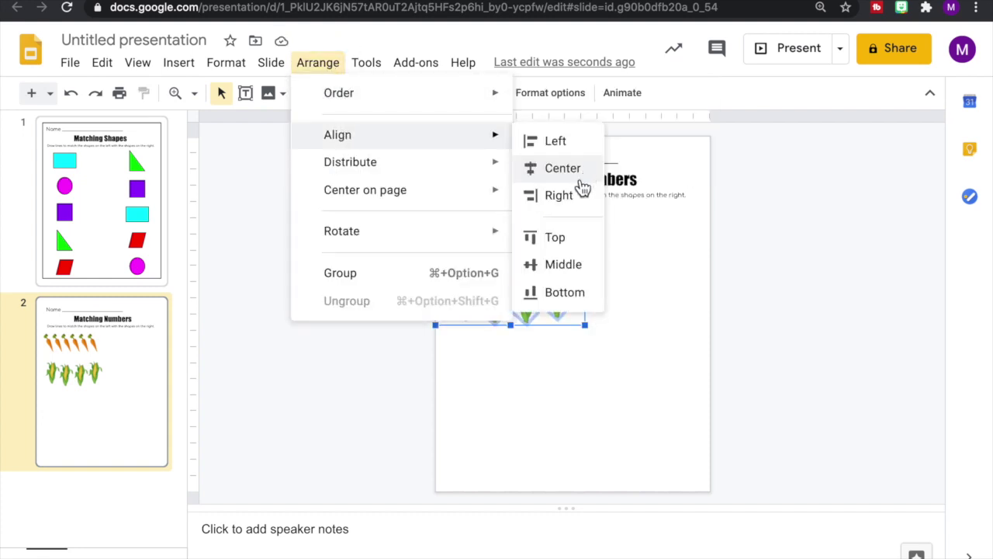
click(559, 265)
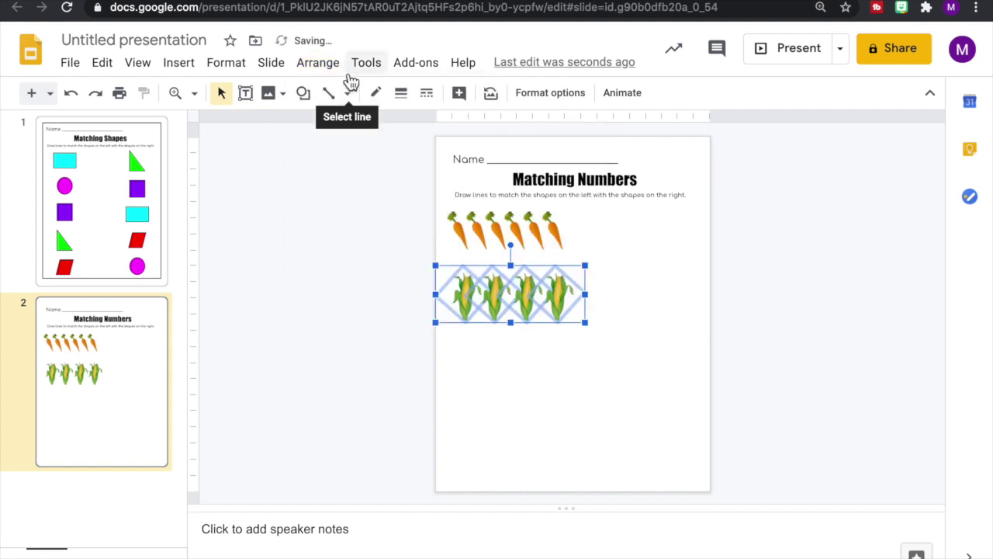
click(326, 64)
mouse_move(380, 173)
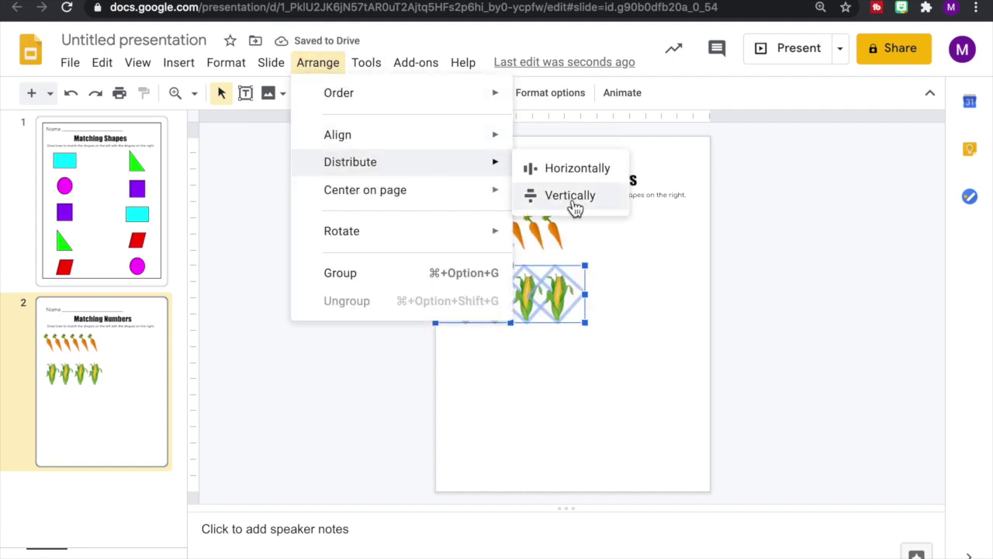
click(559, 168)
click(385, 297)
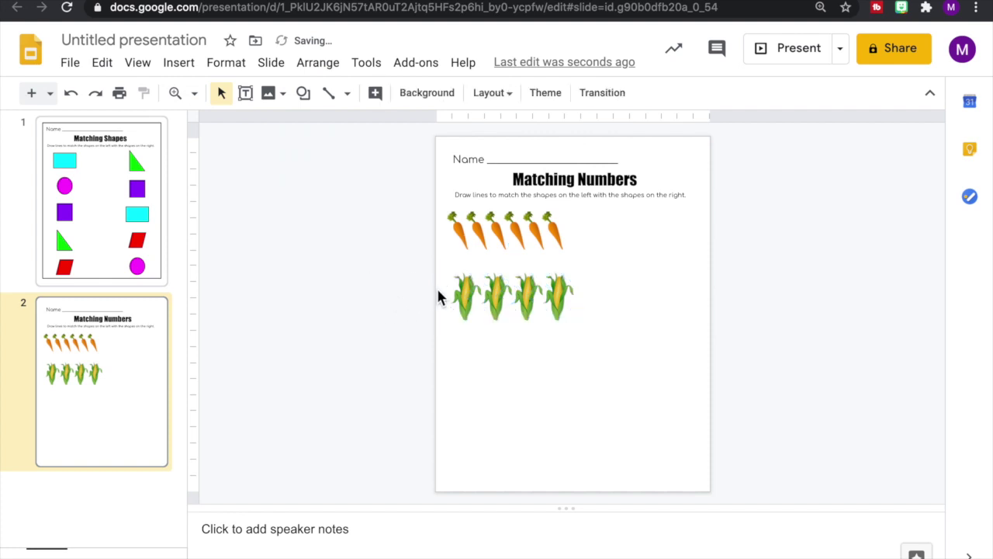
Step: Group the corn row into one object and reopen the image insertion options
drag(401, 285, 602, 301)
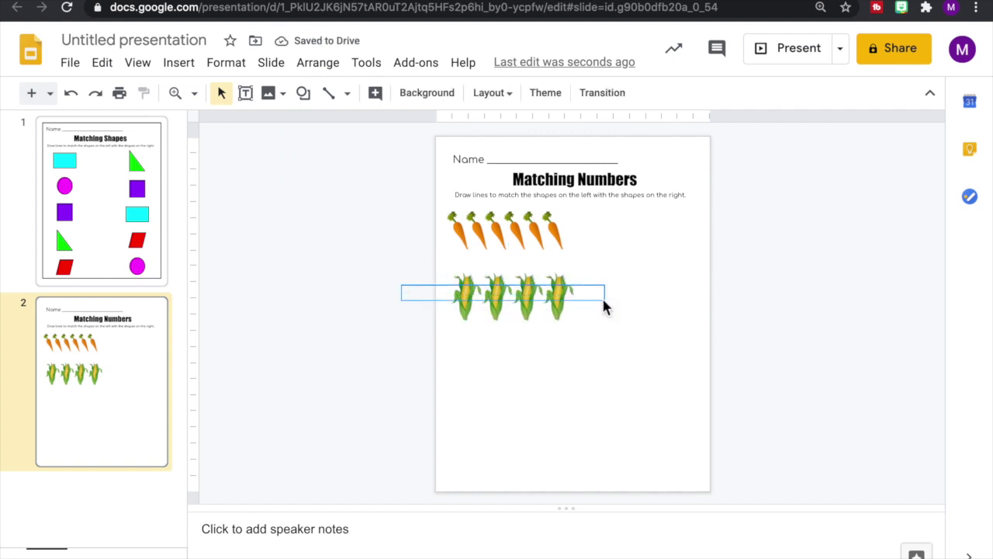
right_click(532, 293)
click(599, 431)
click(489, 381)
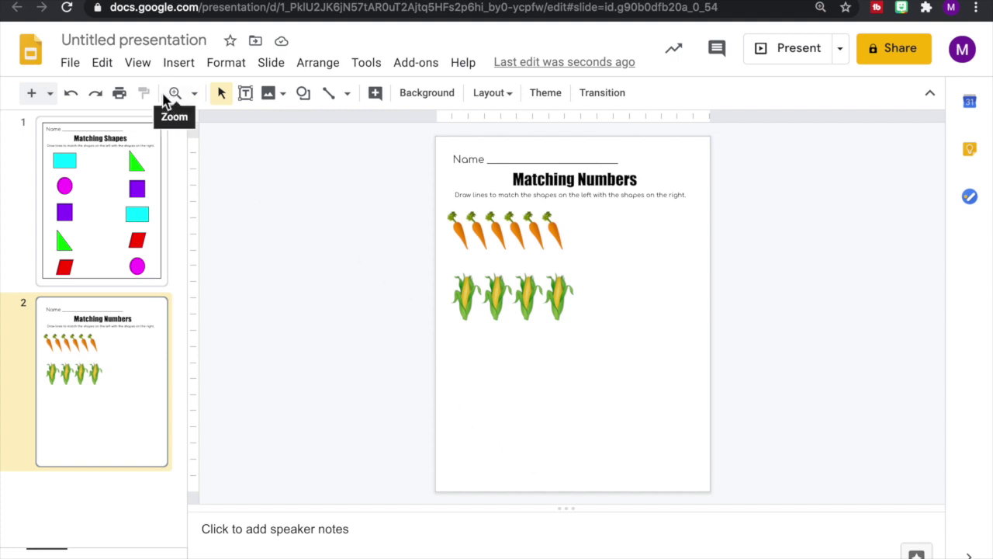
click(179, 62)
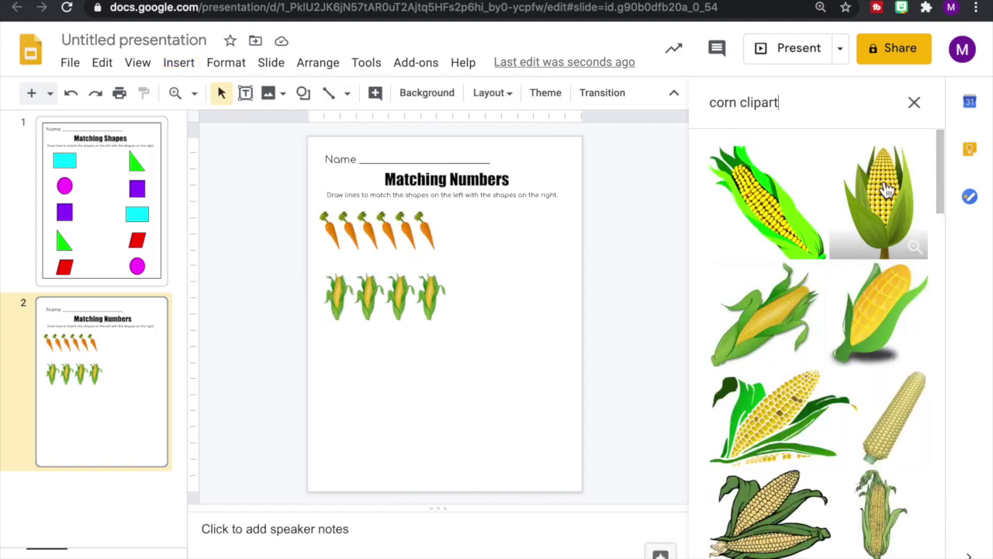
Step: Search for 'potato clipart', insert a potato, and shrink and tilt it under the corn
double_click(695, 103)
text(potato)
key(Return)
click(765, 304)
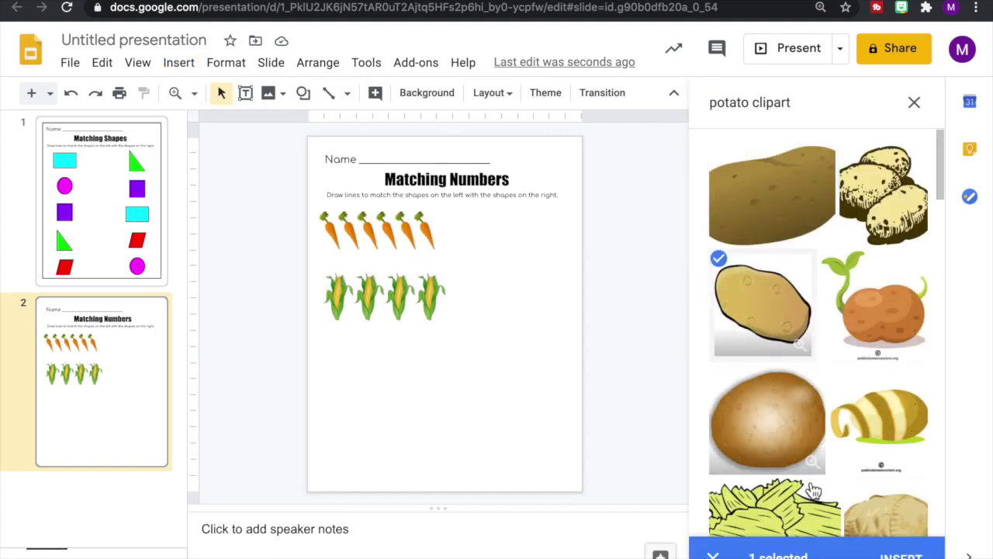
click(919, 545)
drag(594, 330, 474, 364)
drag(469, 318, 490, 329)
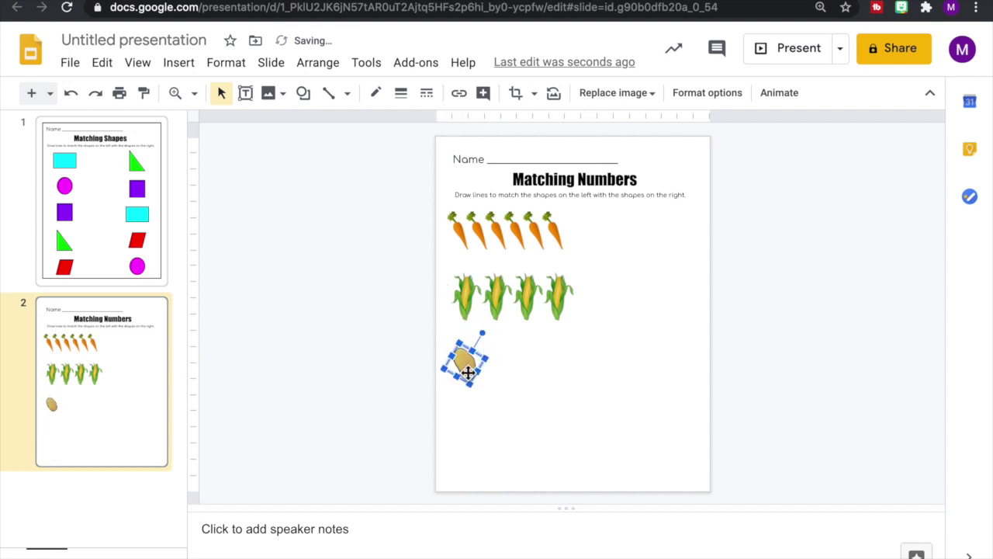
Step: Duplicate the potato into a row of seven and distribute them horizontally
click(472, 356)
key(ctrl+d)
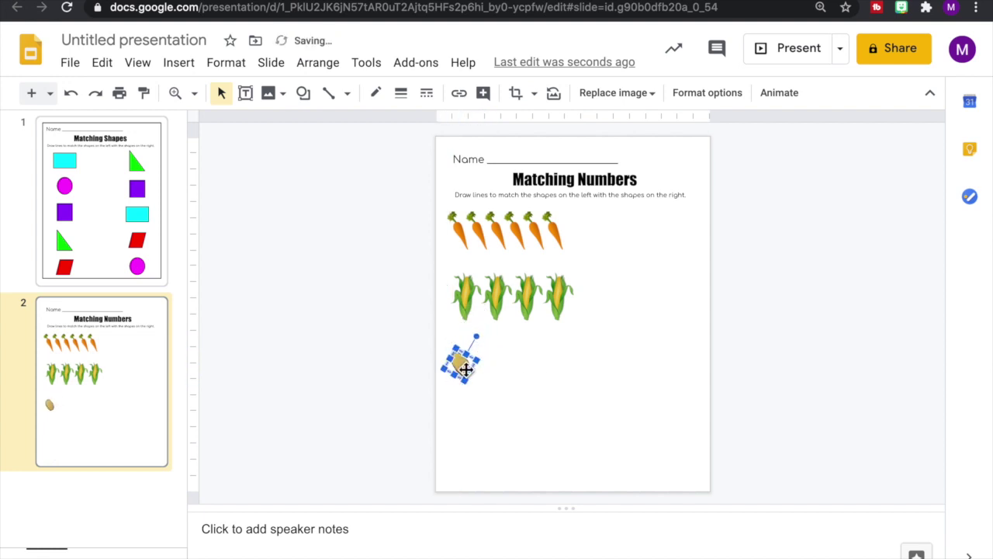
drag(489, 382, 561, 371)
key(ctrl+d)
key(ctrl+d)
key(ctrl+d)
key(ctrl+d)
drag(411, 359, 591, 379)
click(317, 62)
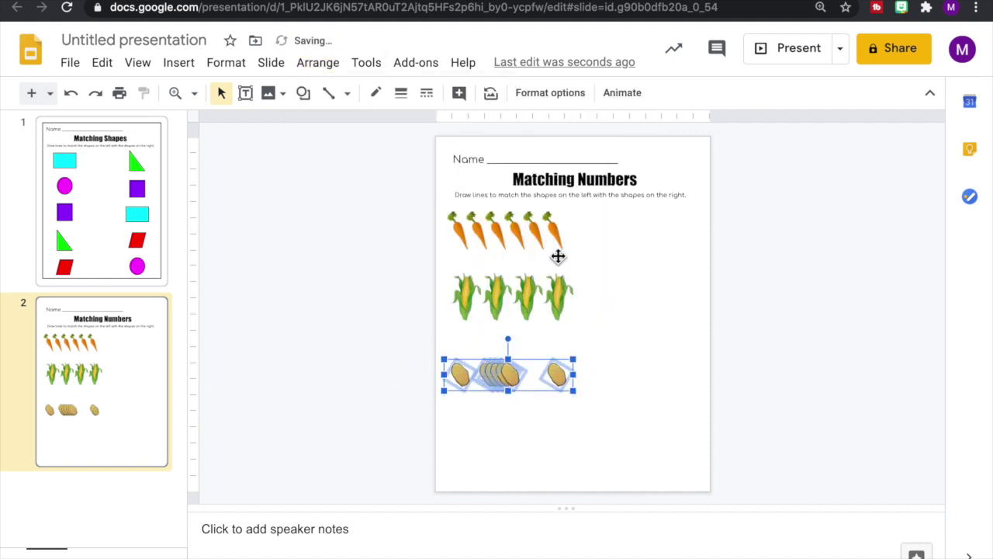
click(318, 62)
mouse_move(377, 168)
click(543, 171)
drag(573, 375, 586, 374)
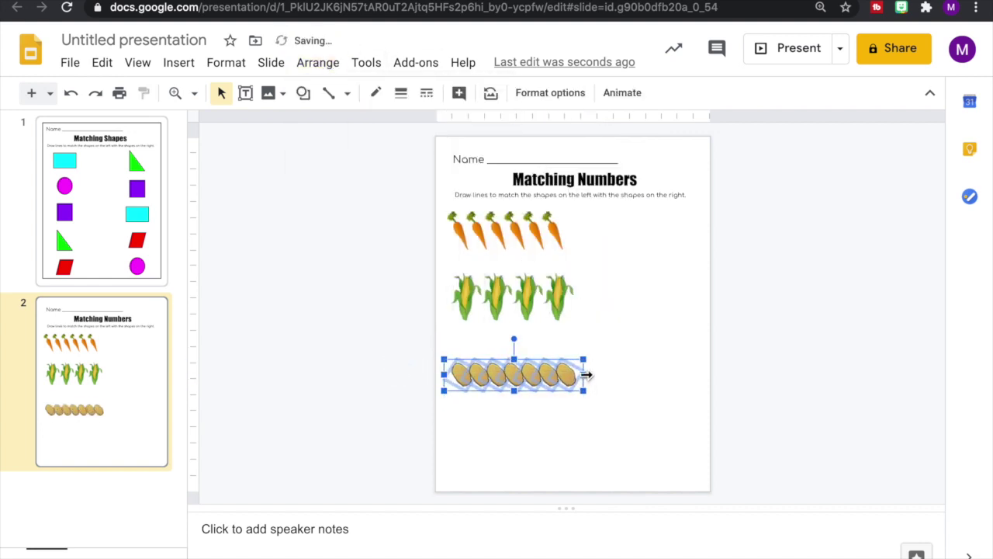
key(ctrl+z)
key(ctrl+z)
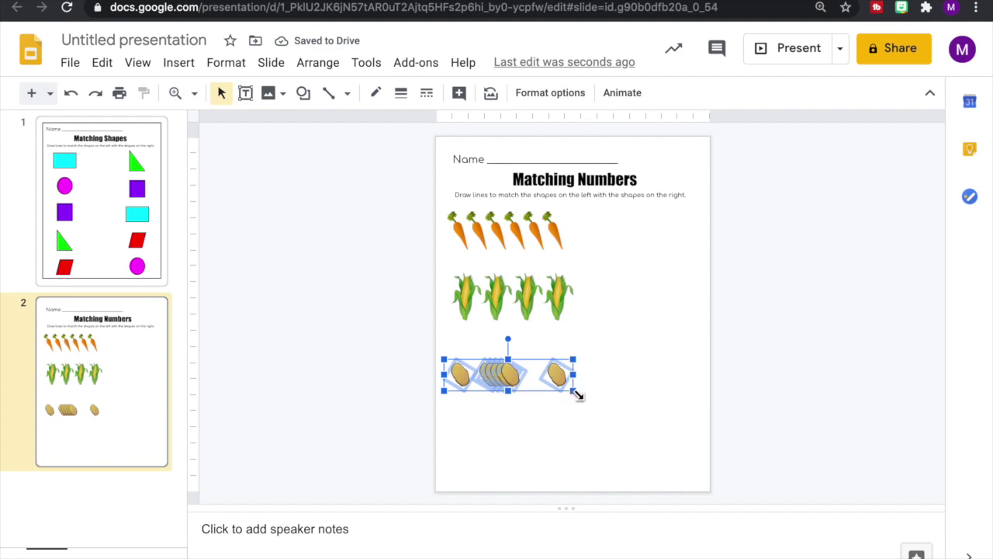
Step: Move the end potato right, respace the row, shrink it and raise it under the corn
click(557, 375)
drag(558, 377, 583, 377)
click(541, 377)
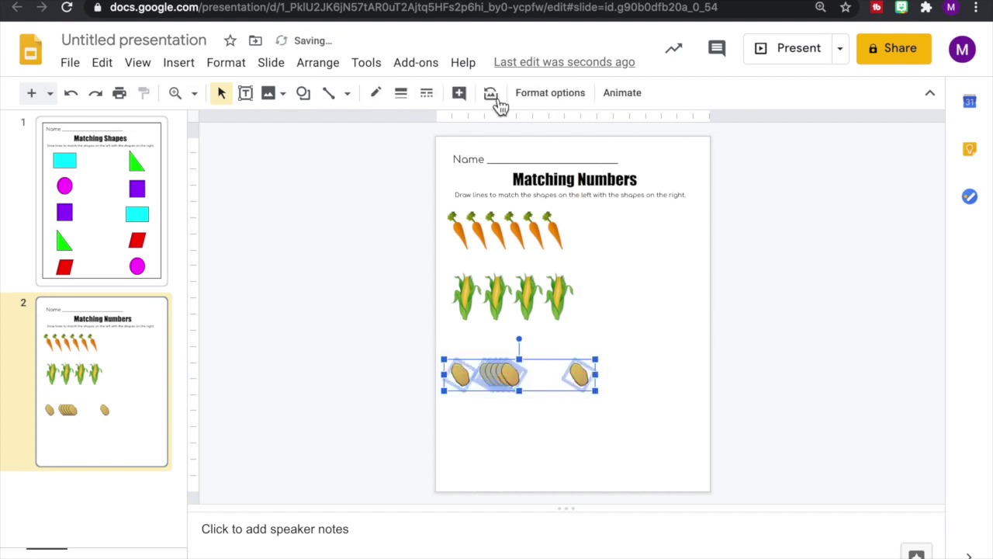
click(317, 62)
click(318, 62)
click(318, 62)
mouse_move(377, 162)
click(566, 182)
click(423, 379)
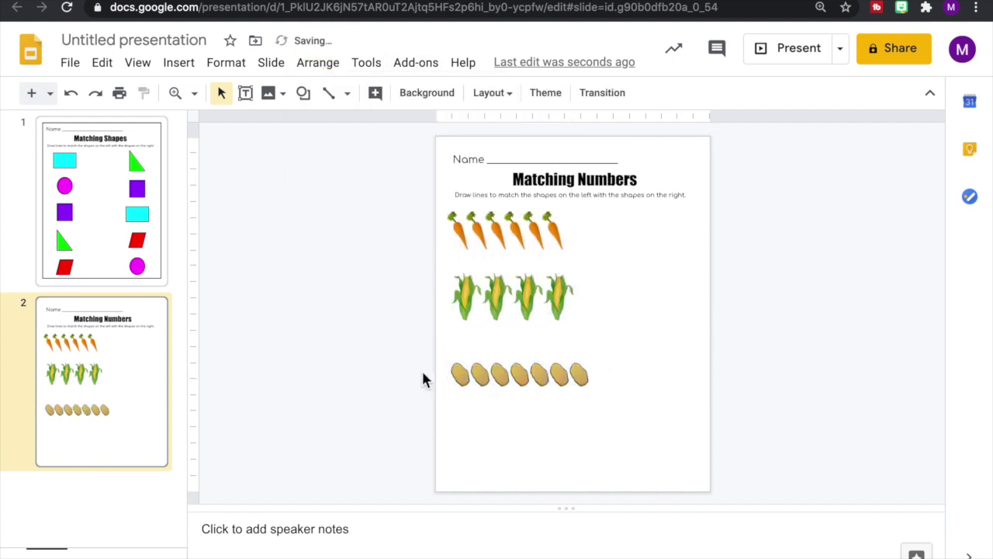
click(587, 377)
drag(595, 390, 589, 383)
key(Escape)
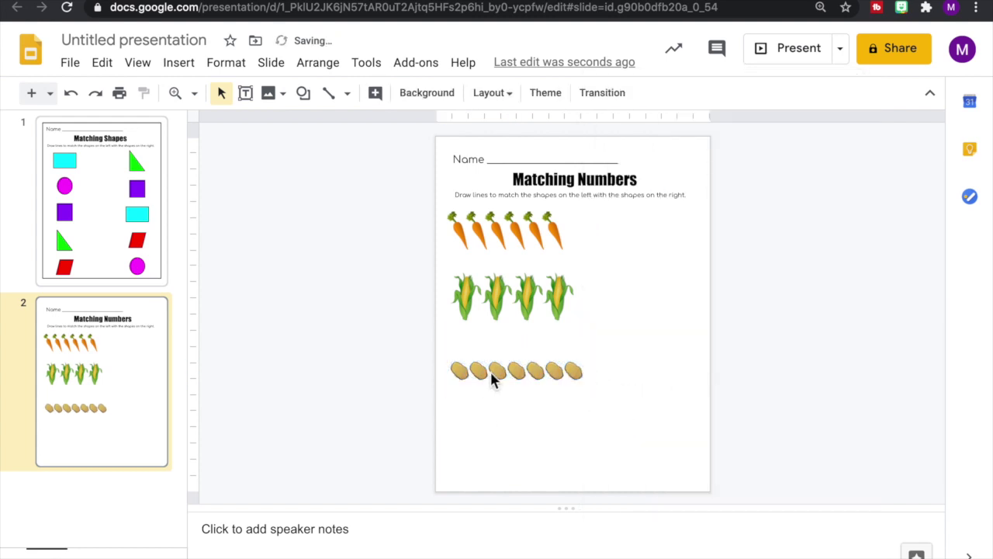
drag(492, 378, 499, 357)
click(505, 401)
Step: Insert a 'head of lettuce' clipart from a web image search and shrink it
click(180, 63)
mouse_move(233, 92)
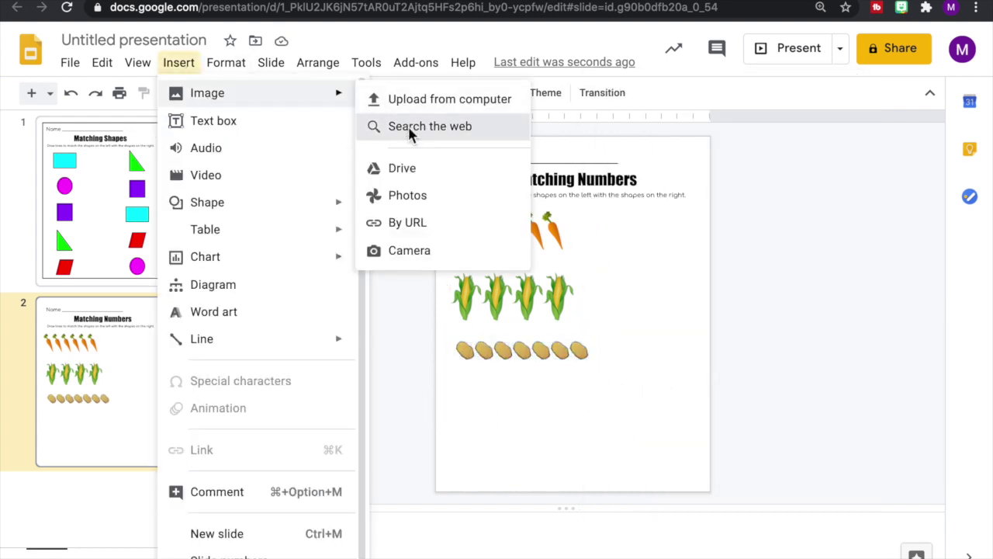
click(412, 126)
text(head of lettuce)
key(Return)
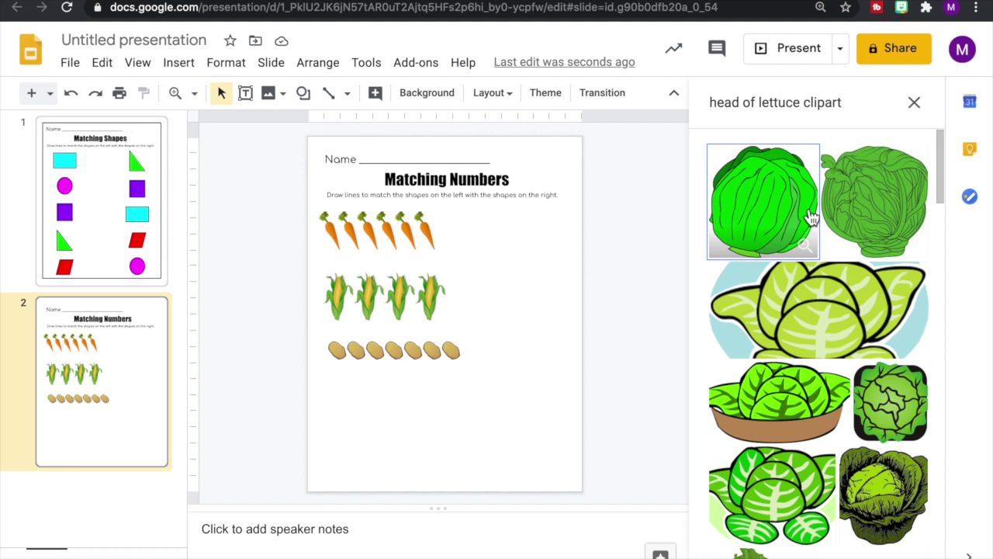
click(811, 217)
click(904, 540)
drag(705, 325, 560, 407)
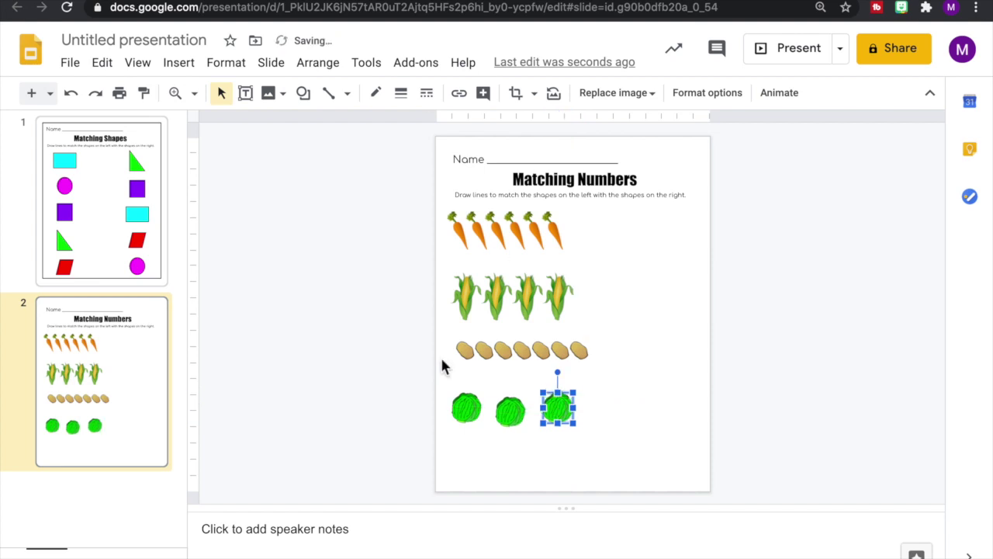
Step: Align the three lettuces on their middles, distribute them horizontally, and nudge the potato row left
drag(443, 366, 593, 438)
click(317, 62)
mouse_move(337, 133)
click(567, 266)
click(317, 62)
mouse_move(395, 161)
click(547, 163)
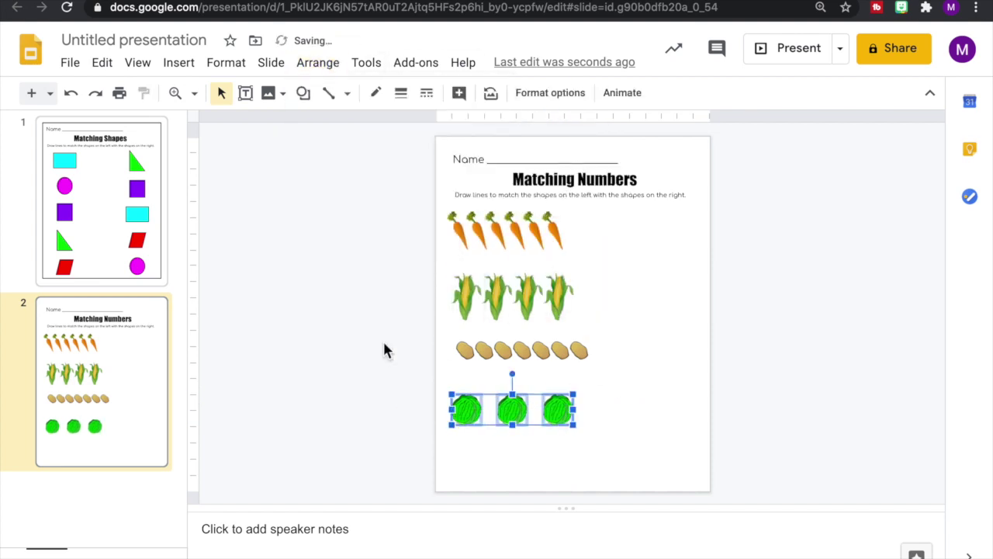
drag(573, 424, 567, 419)
click(527, 446)
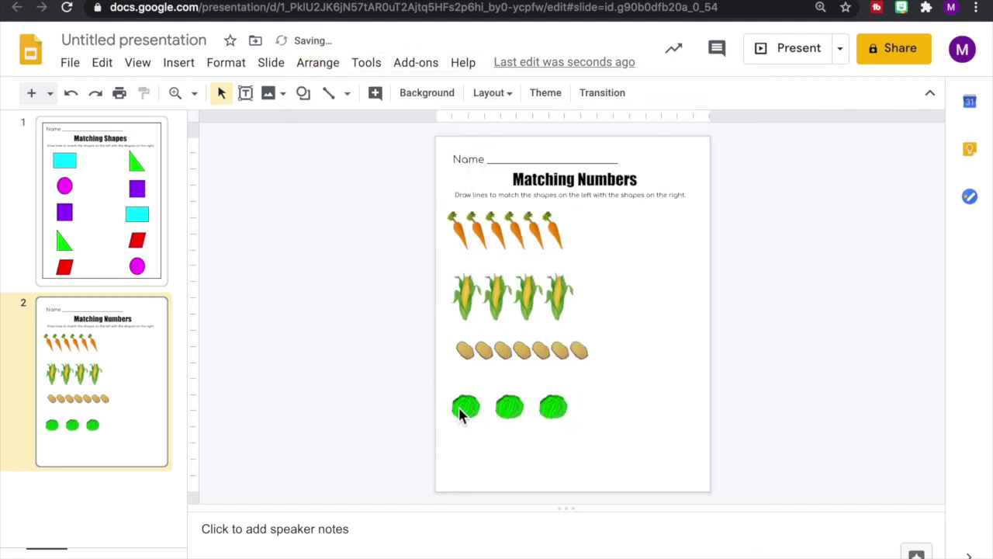
drag(505, 350, 501, 350)
click(428, 437)
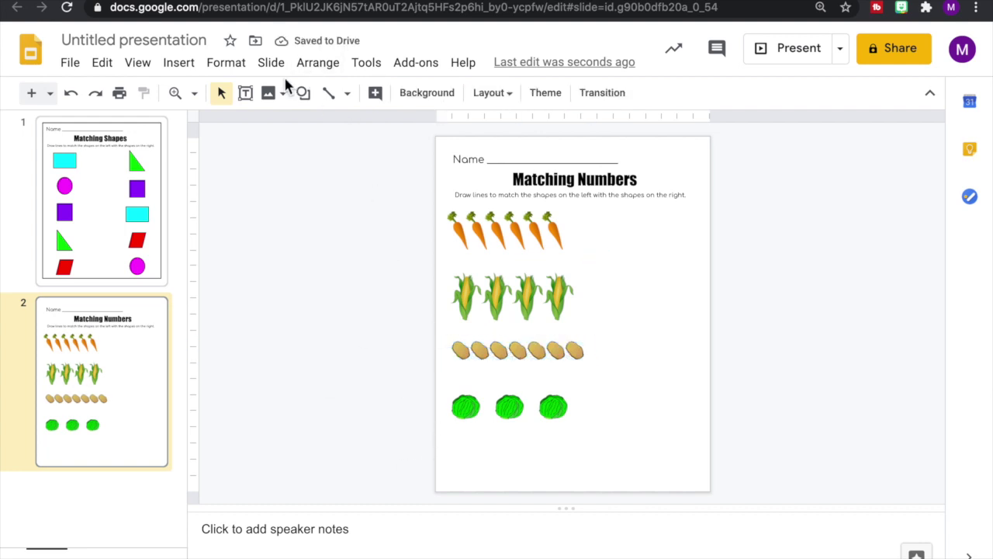
Step: Insert a 'cucumber' clipart at bottom left, tilt it diagonally, and duplicate it across the row
click(179, 62)
mouse_move(359, 100)
click(435, 126)
drag(790, 102, 709, 102)
text(c)
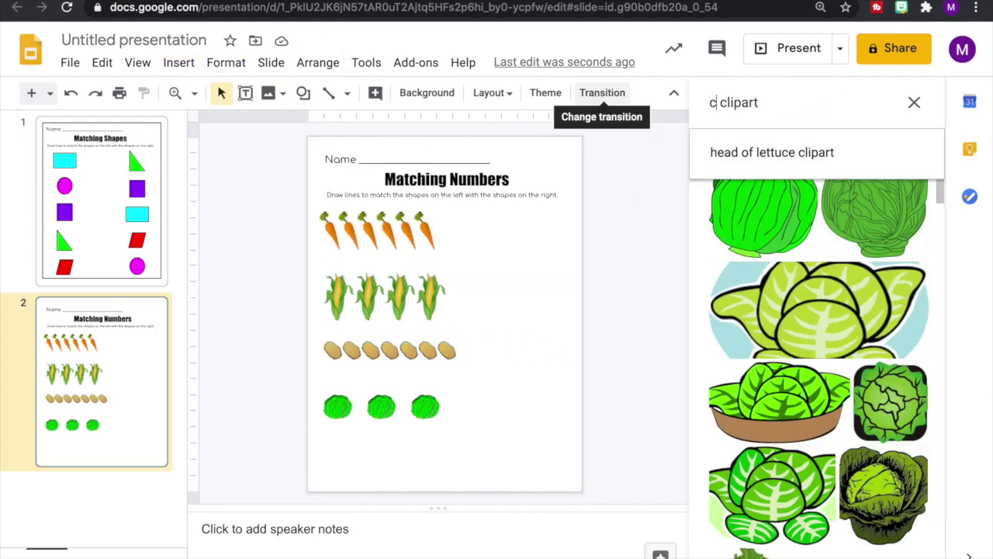
text(ucumber)
key(Return)
click(811, 286)
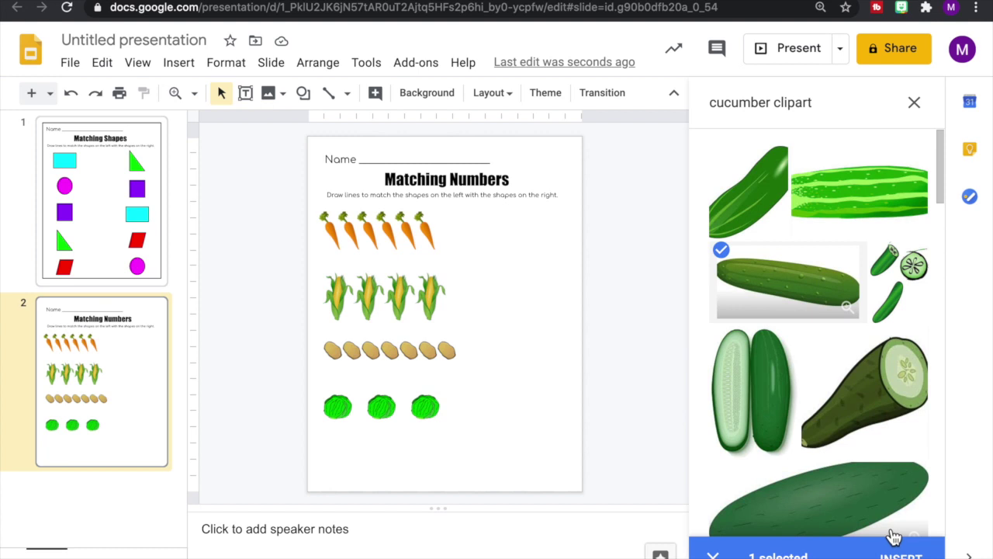
click(900, 555)
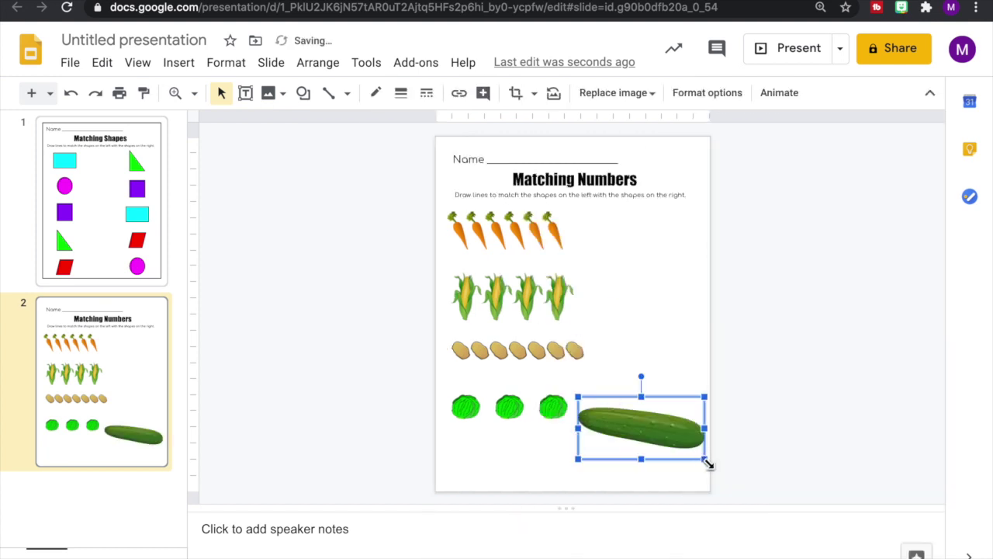
drag(595, 427, 489, 478)
drag(476, 437, 489, 434)
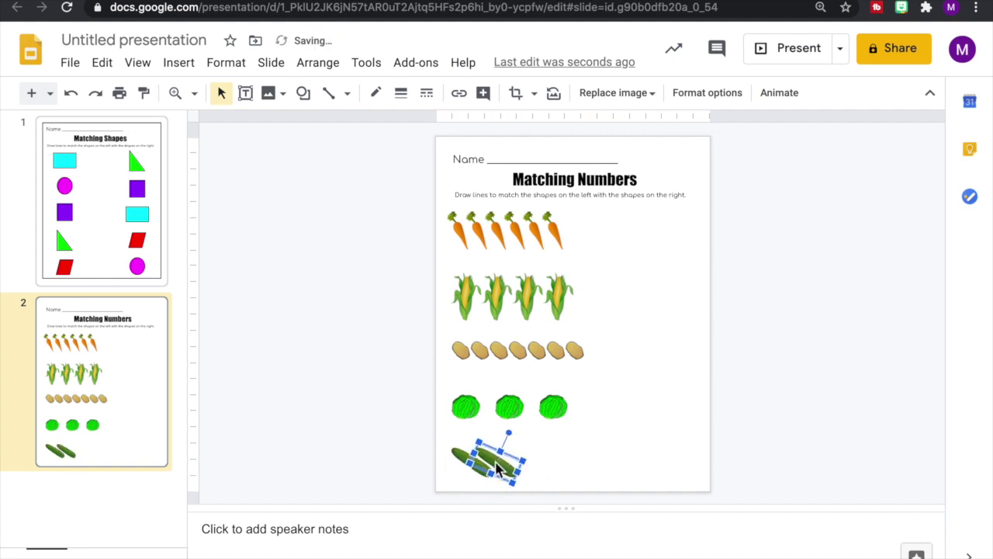
drag(488, 433, 496, 437)
drag(483, 477, 554, 461)
Step: Distribute the five cucumbers evenly across the row horizontally
drag(390, 455, 590, 490)
click(317, 62)
click(572, 166)
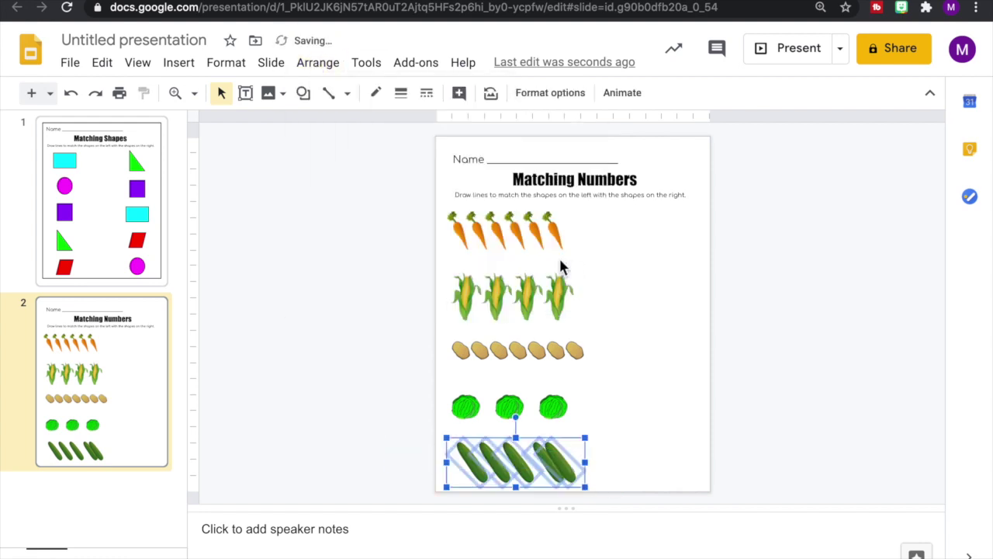
click(317, 62)
mouse_move(355, 166)
click(360, 368)
Step: Group the cucumbers and distribute all five food rows vertically down the page
right_click(559, 464)
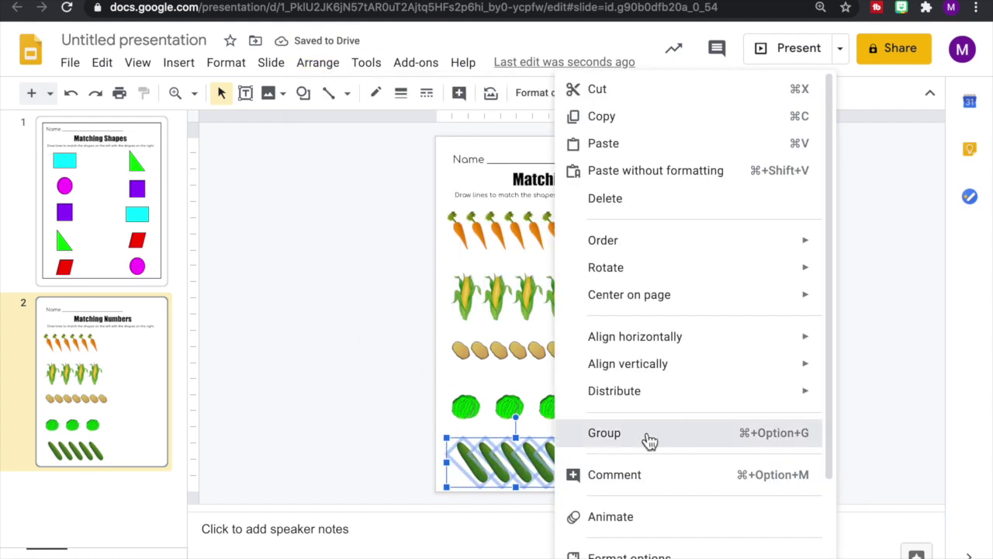
click(649, 433)
drag(399, 208, 605, 494)
click(317, 62)
mouse_move(343, 162)
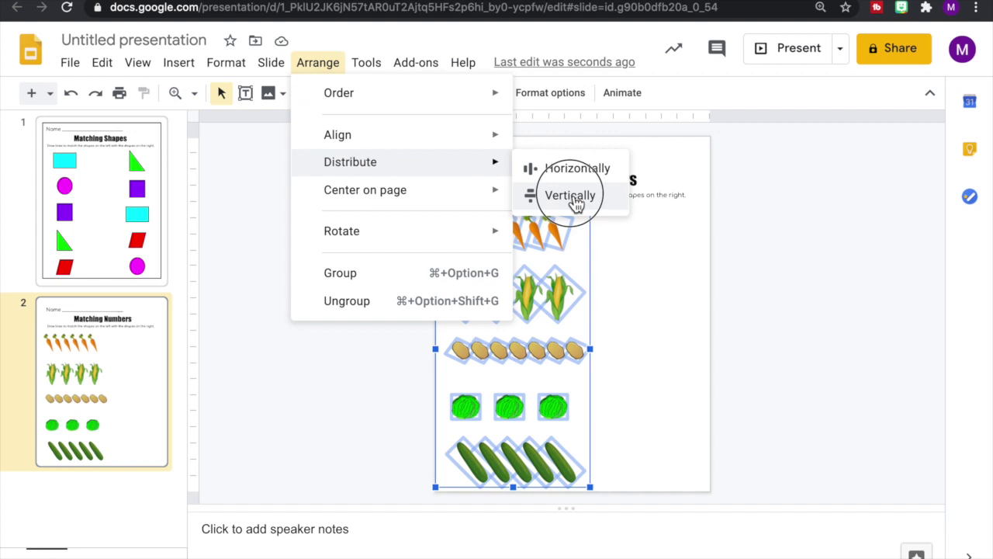
click(572, 195)
click(401, 318)
Step: Raise the corn and cucumber rows slightly and re-space all rows vertically
drag(461, 301, 461, 283)
drag(477, 456, 479, 445)
drag(413, 225, 558, 476)
click(317, 62)
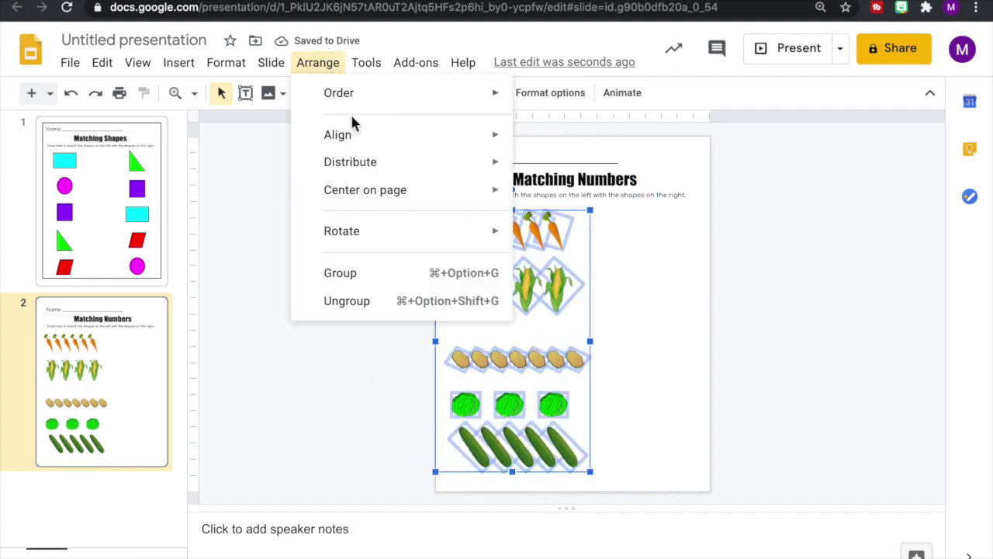
mouse_move(350, 162)
click(572, 194)
click(406, 315)
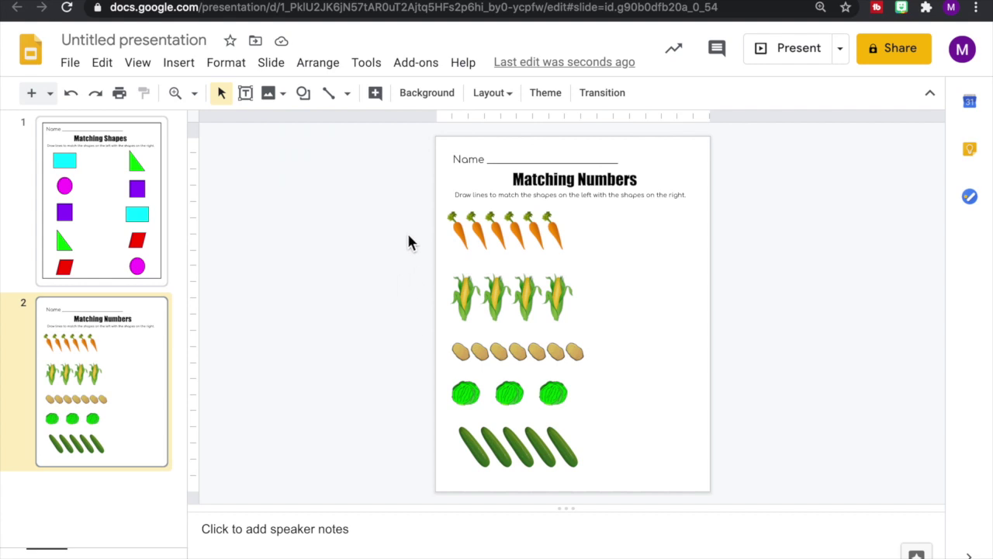
Step: Undo the last spacing, raise the potato row, and draw a text box right of the carrots
key(ctrl+z)
key(Escape)
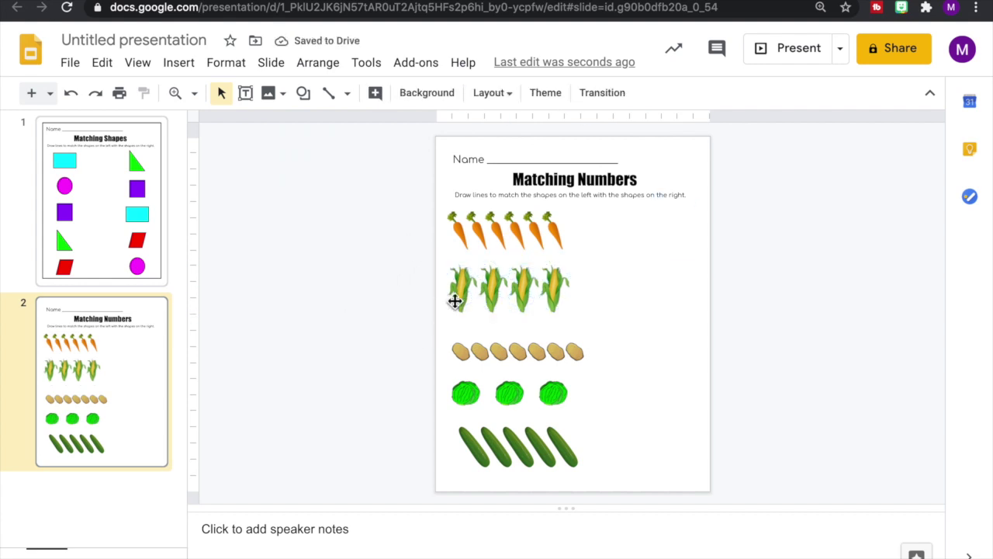
drag(468, 349, 471, 336)
click(405, 329)
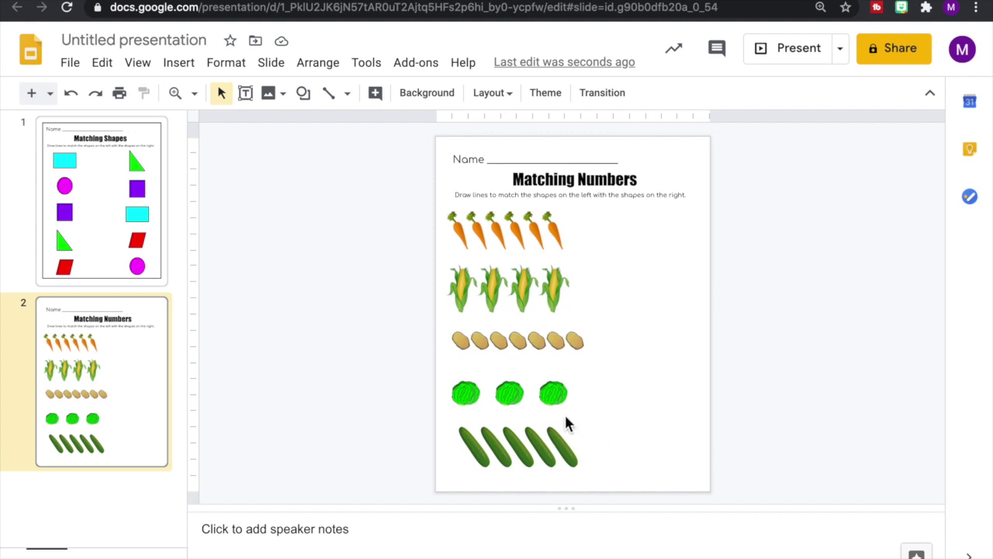
click(245, 93)
drag(638, 226, 686, 268)
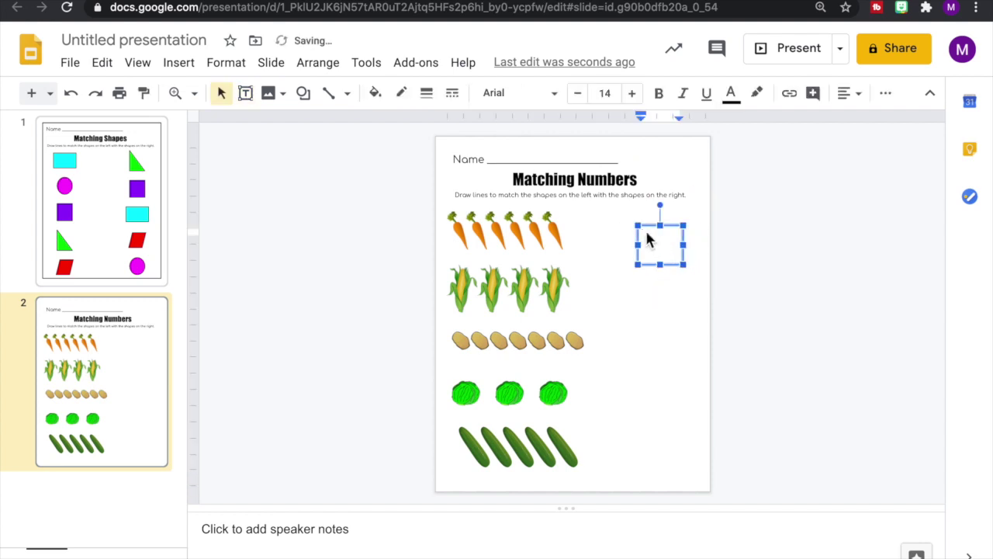
Step: Format the 7 as Comfortaa, bold, size 72, centre-aligned, and move it level with the carrots
text(1)
key(BackSpace)
click(555, 97)
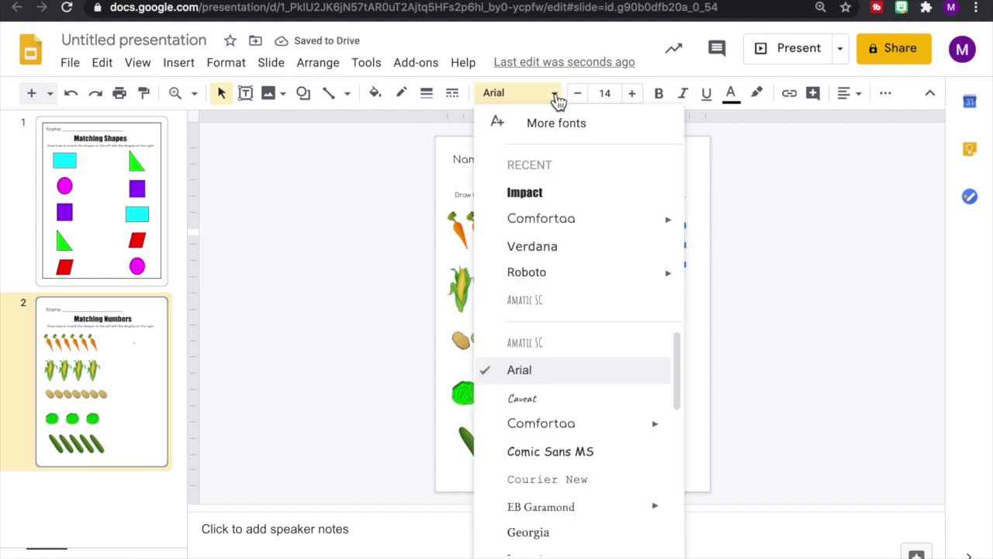
click(551, 222)
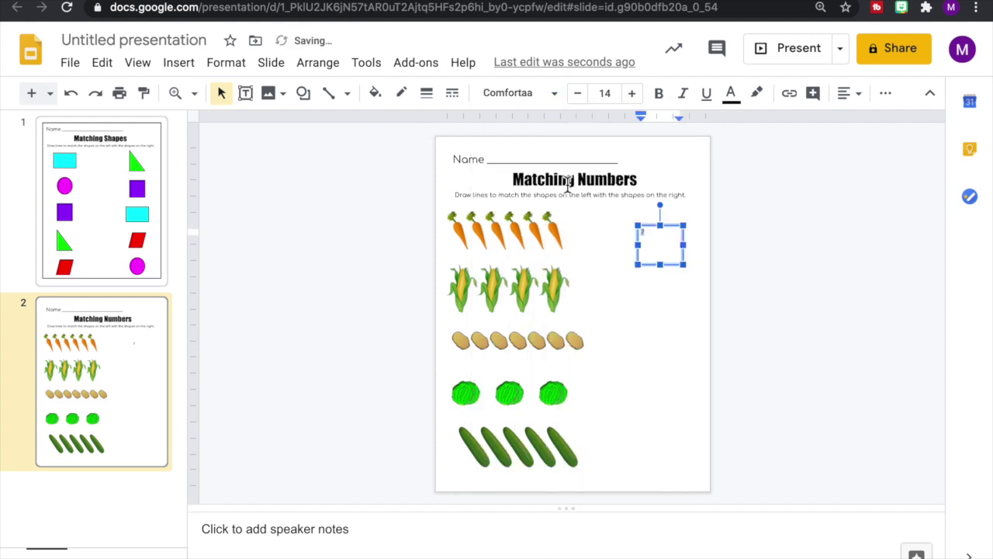
click(661, 96)
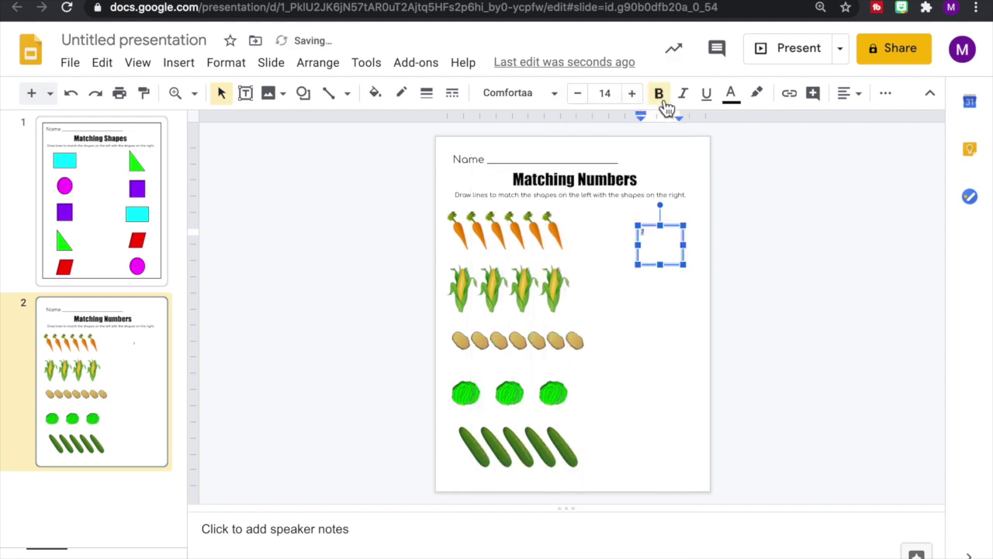
click(601, 93)
click(609, 505)
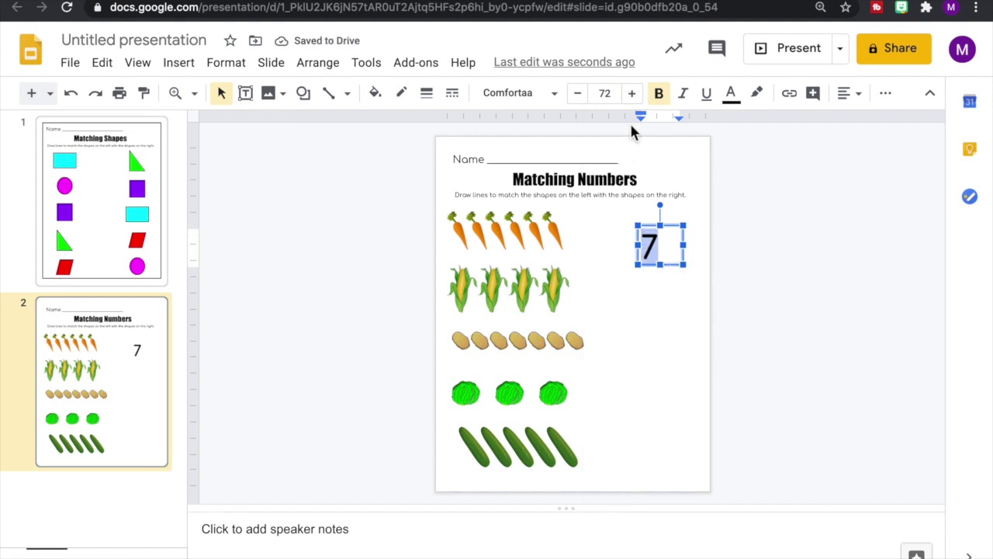
click(848, 93)
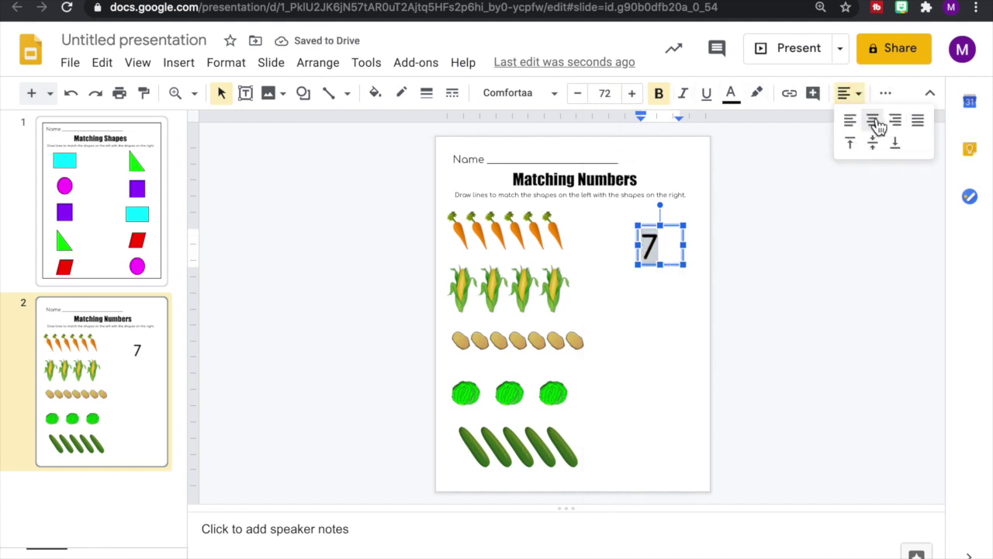
click(873, 122)
click(672, 268)
drag(673, 269, 672, 258)
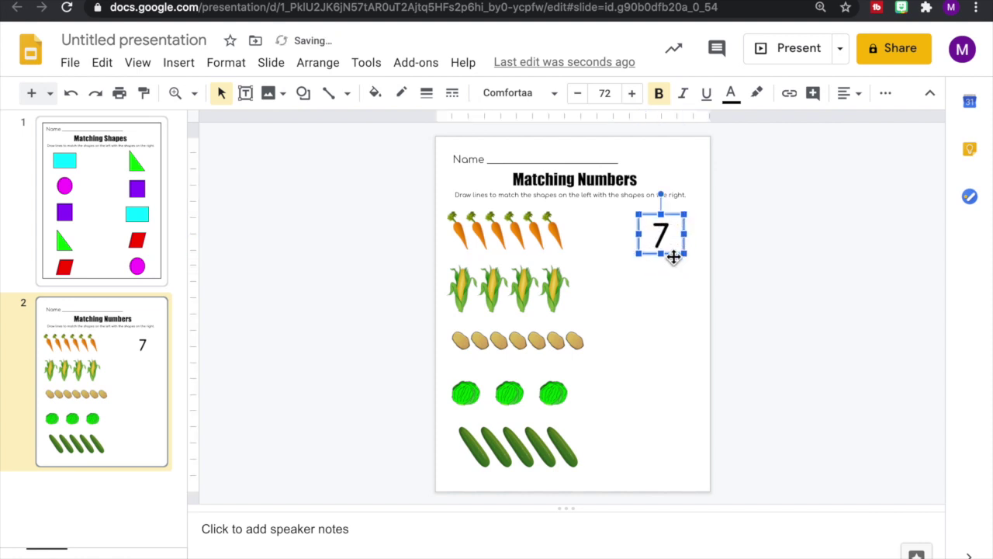
Step: Duplicate the 7 box four times with Ctrl+D and drag copies down beside the rows
key(ctrl+d)
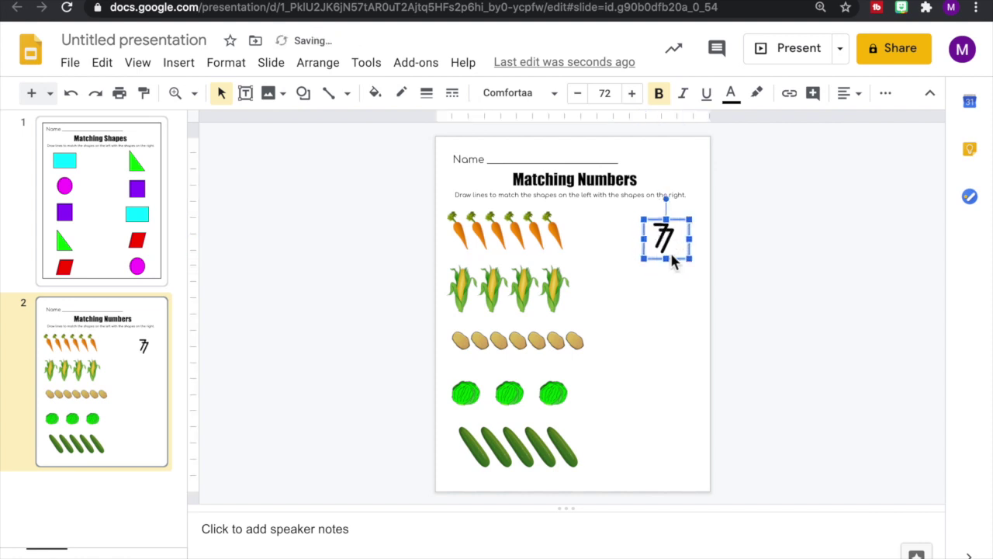
drag(680, 272, 680, 321)
key(ctrl+d)
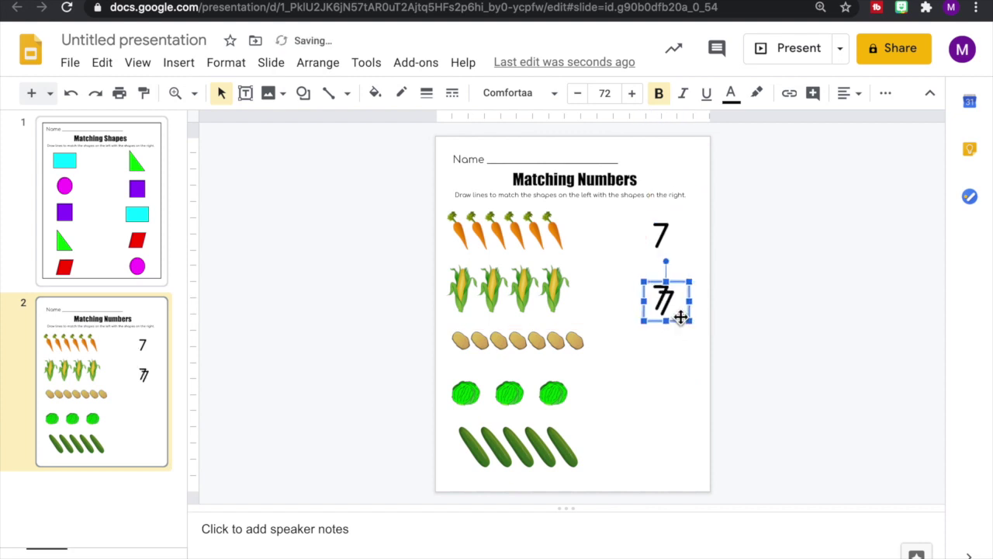
key(ctrl+d)
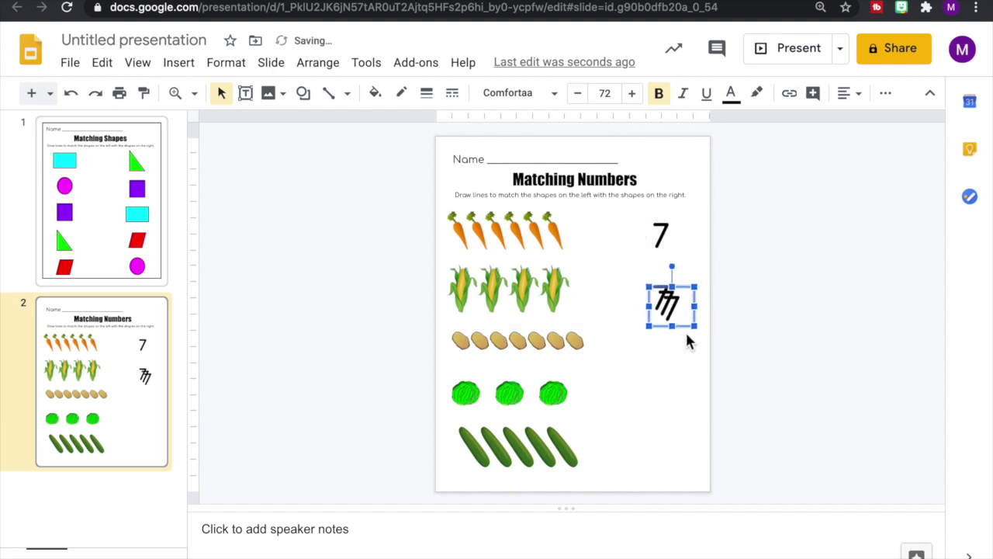
key(ctrl+d)
drag(691, 334, 683, 461)
Step: Align the five 7 boxes on one centre and distribute them vertically
drag(675, 501, 641, 213)
click(317, 69)
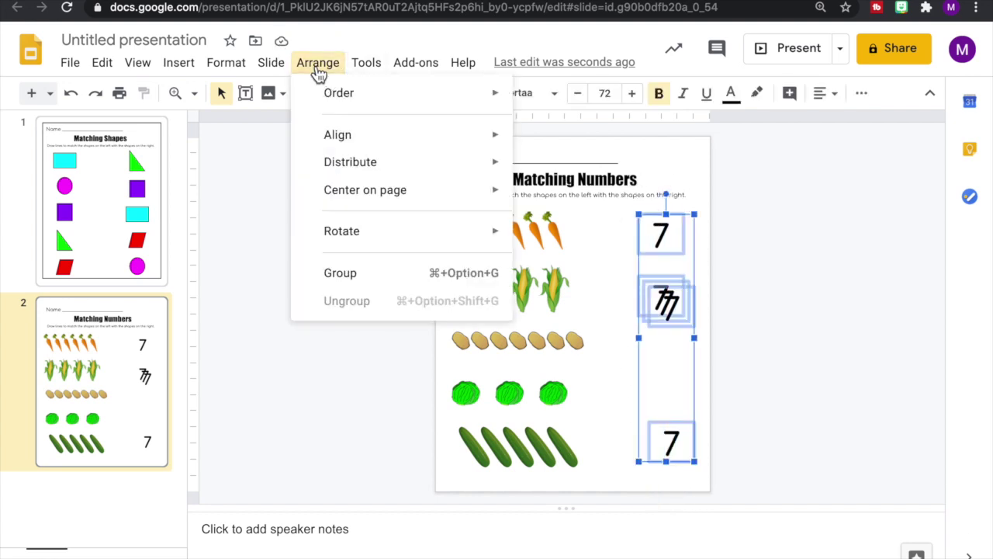
mouse_move(373, 137)
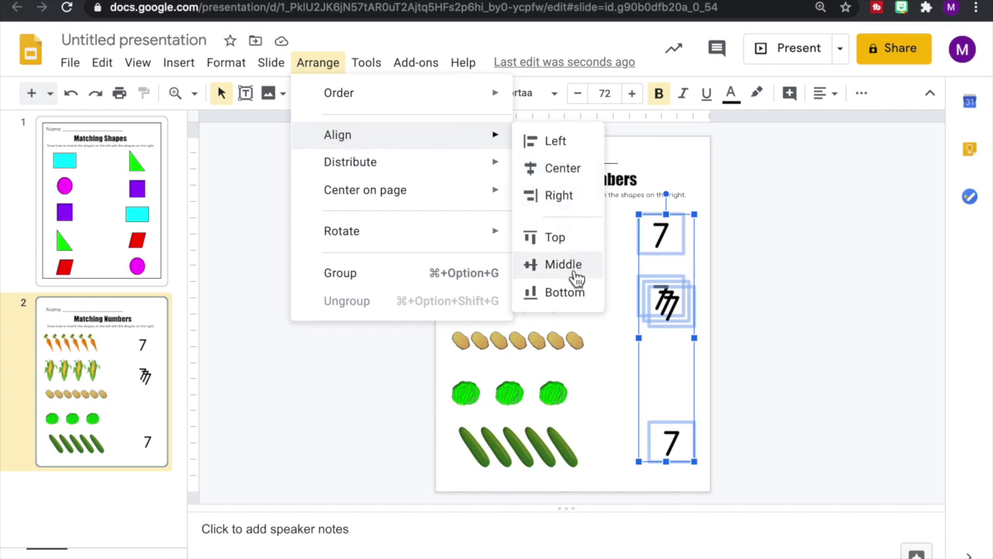
click(568, 169)
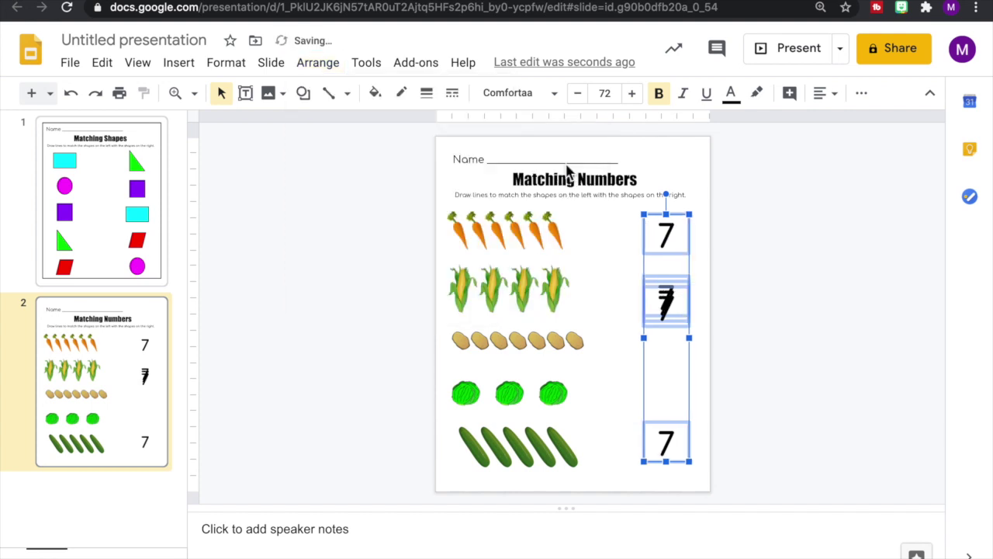
click(332, 67)
mouse_move(395, 166)
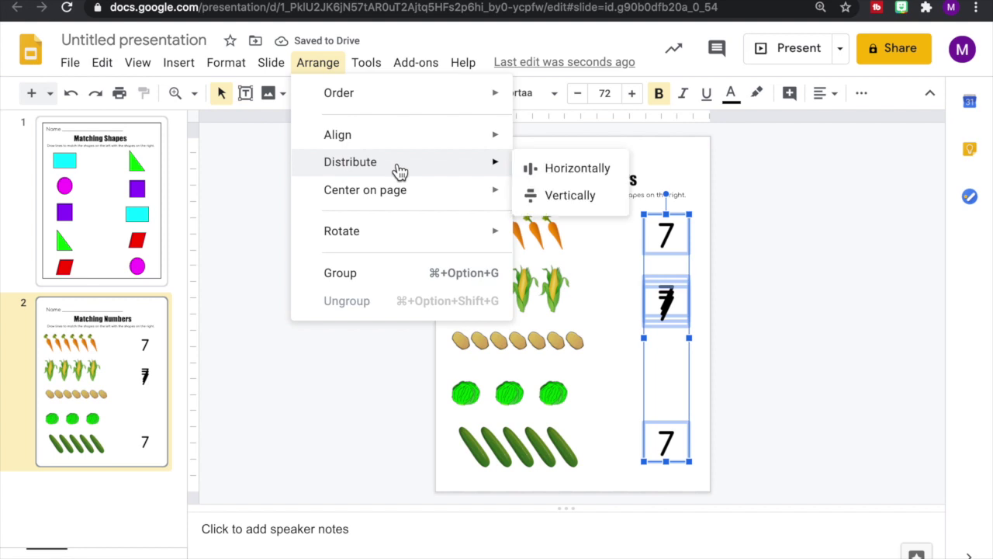
click(582, 200)
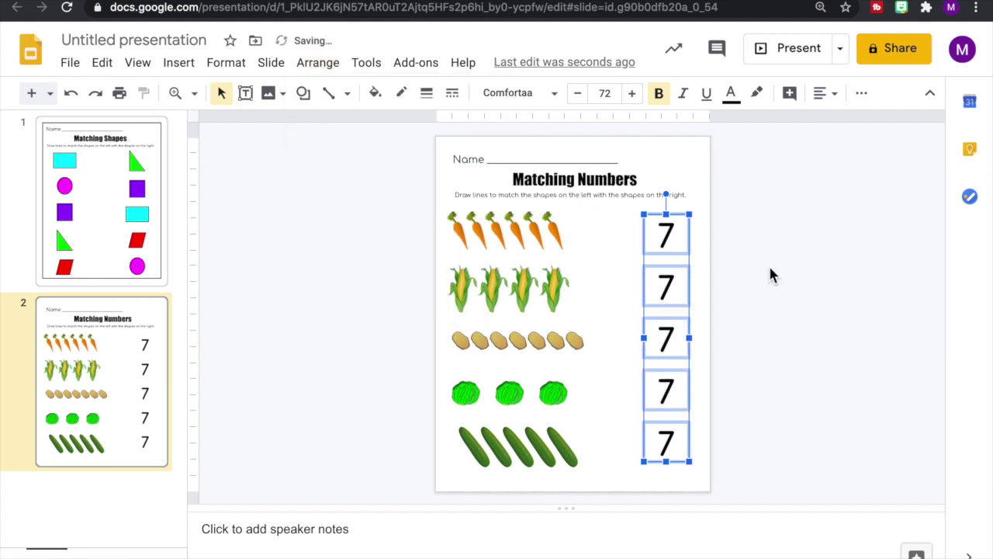
click(671, 256)
Step: Retype the lower four 7s as 3, 5, 4 and 6 beside corn, potatoes, lettuces and cucumbers
click(755, 269)
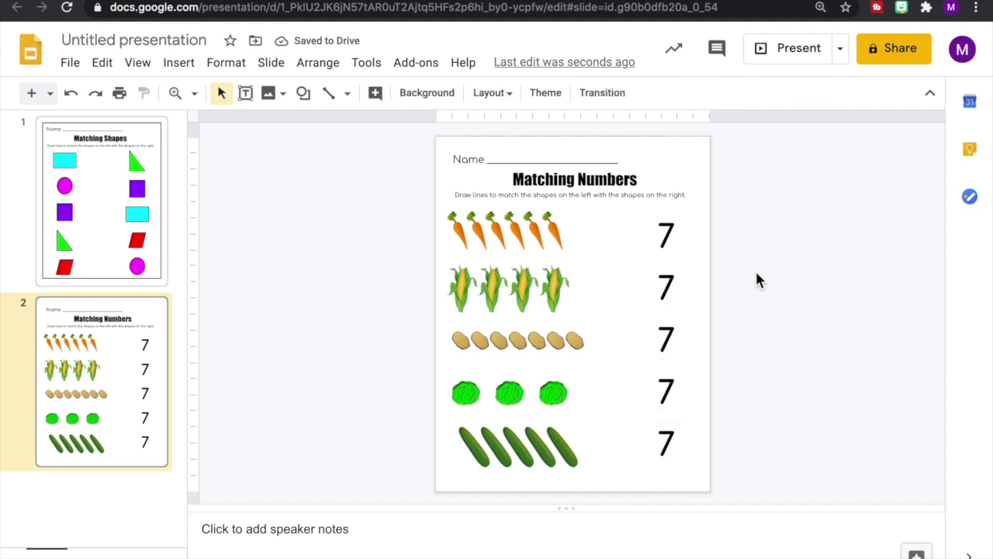
double_click(667, 286)
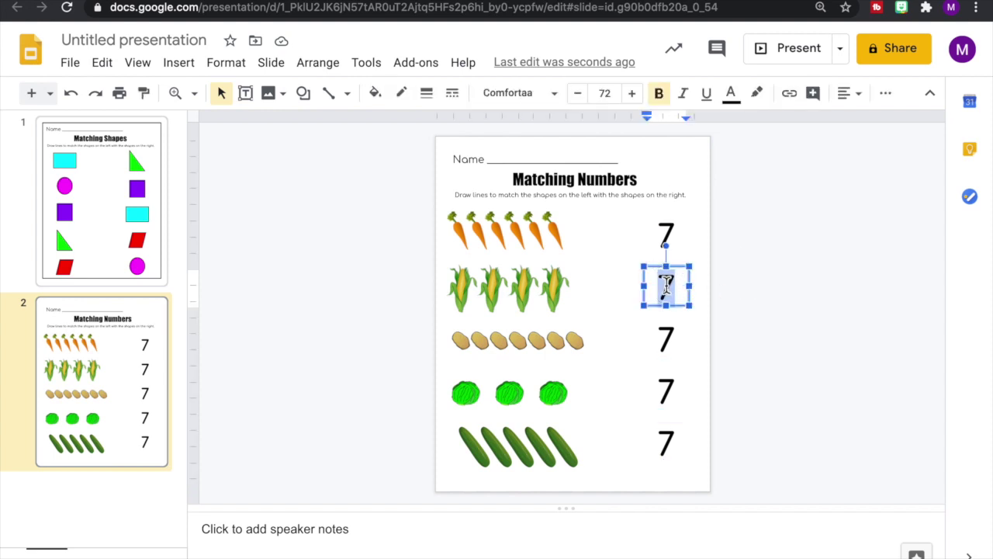
text(3)
click(670, 337)
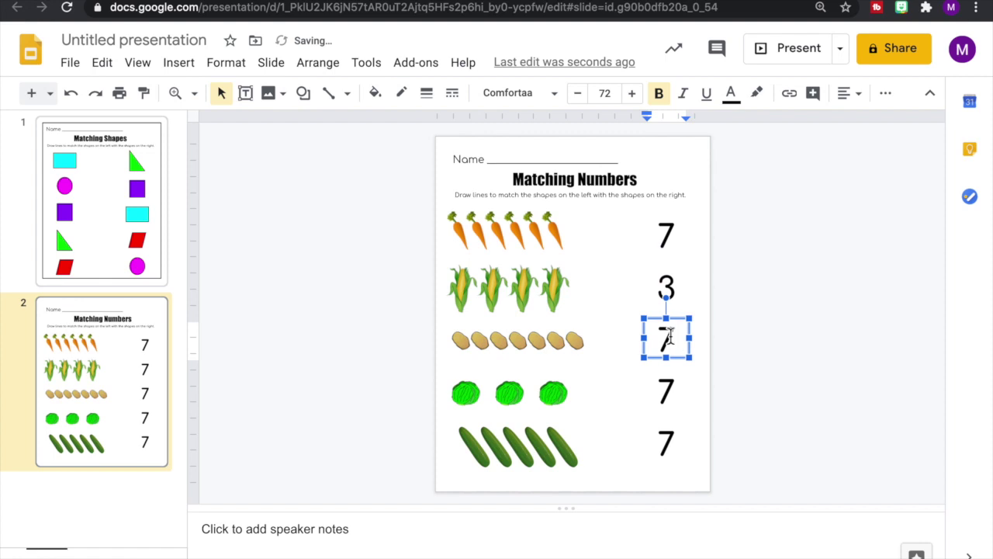
double_click(663, 340)
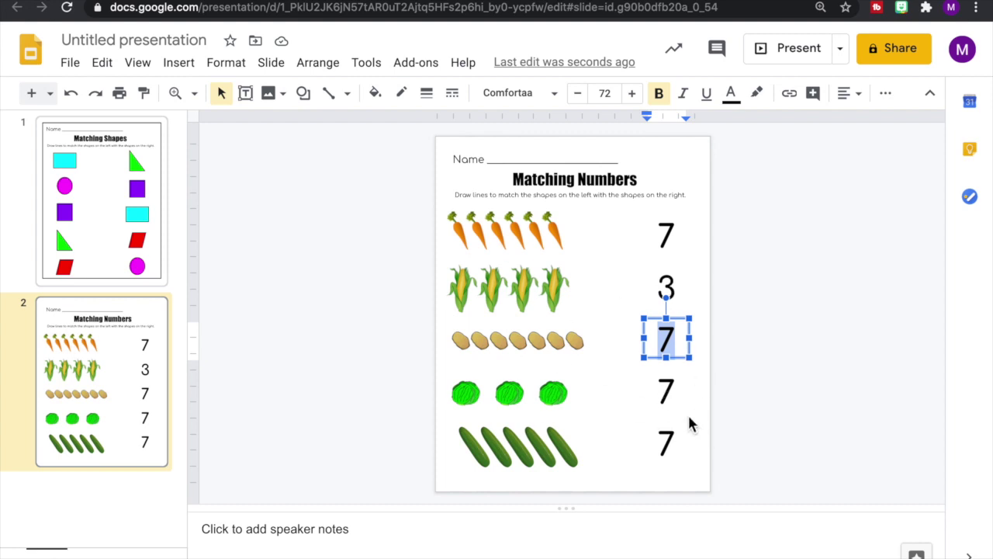
text(5)
double_click(665, 392)
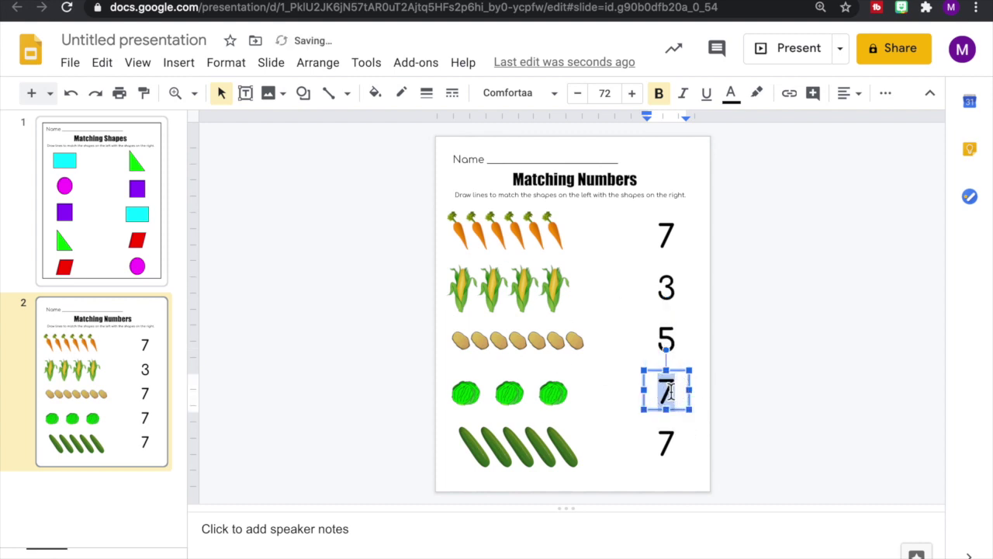
text(4)
double_click(669, 442)
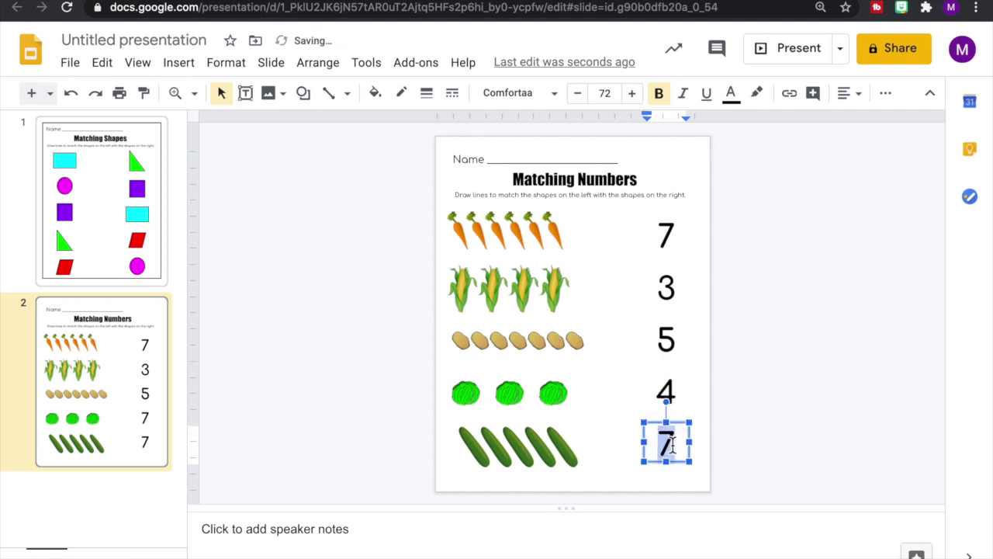
text(6)
click(780, 423)
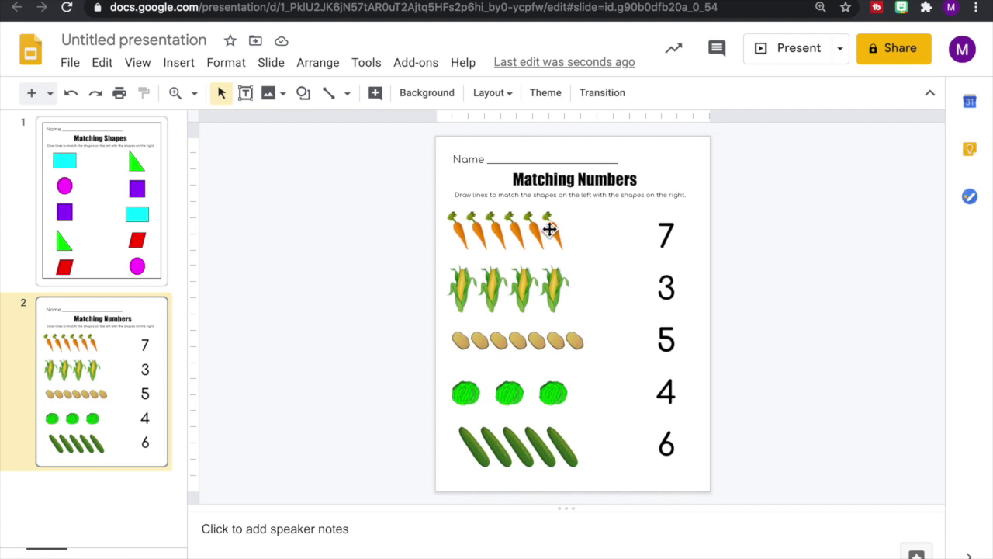
Step: Select the instruction text, then paste the Matching Shapes border frame here and send it to back
click(526, 201)
key(ctrl+a)
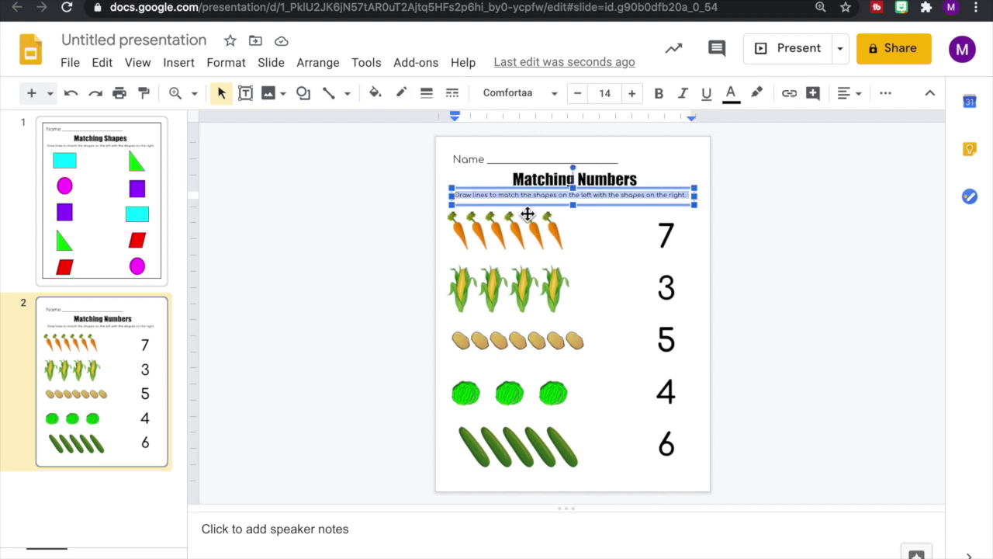
click(114, 244)
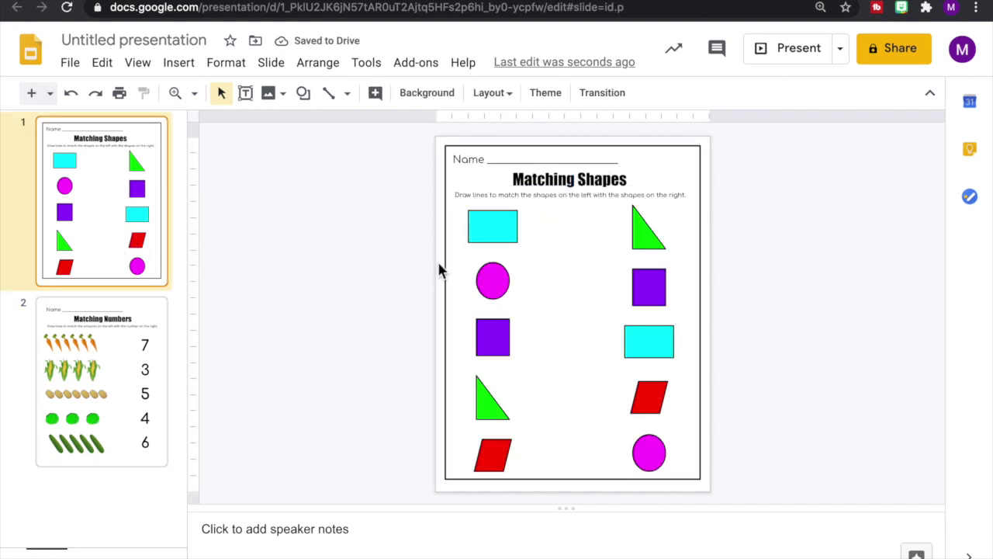
click(452, 265)
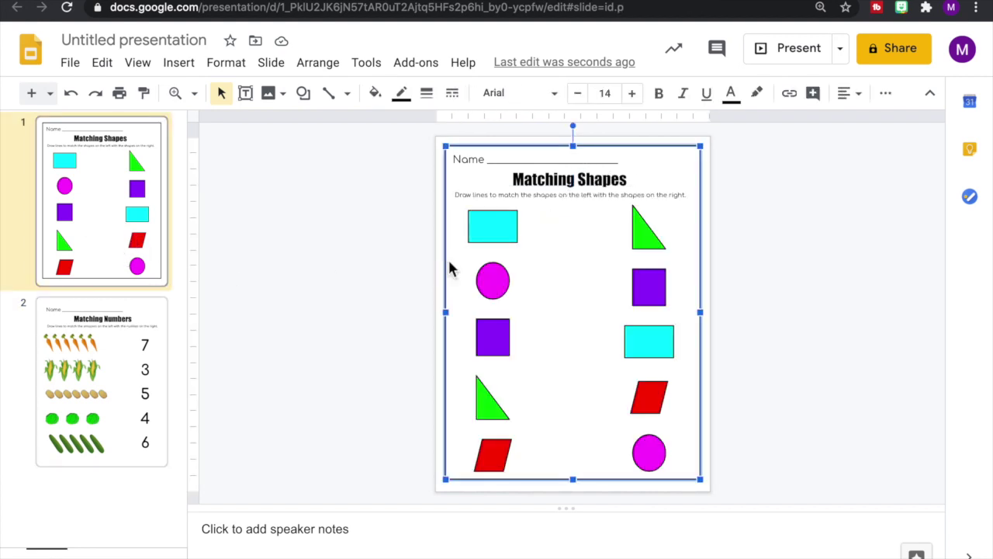
click(111, 366)
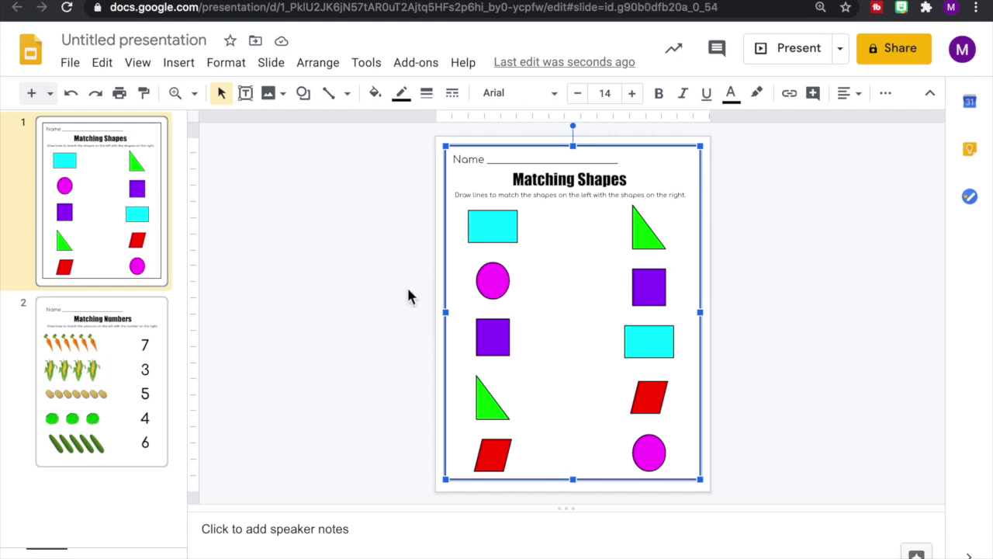
click(444, 280)
key(ctrl+v)
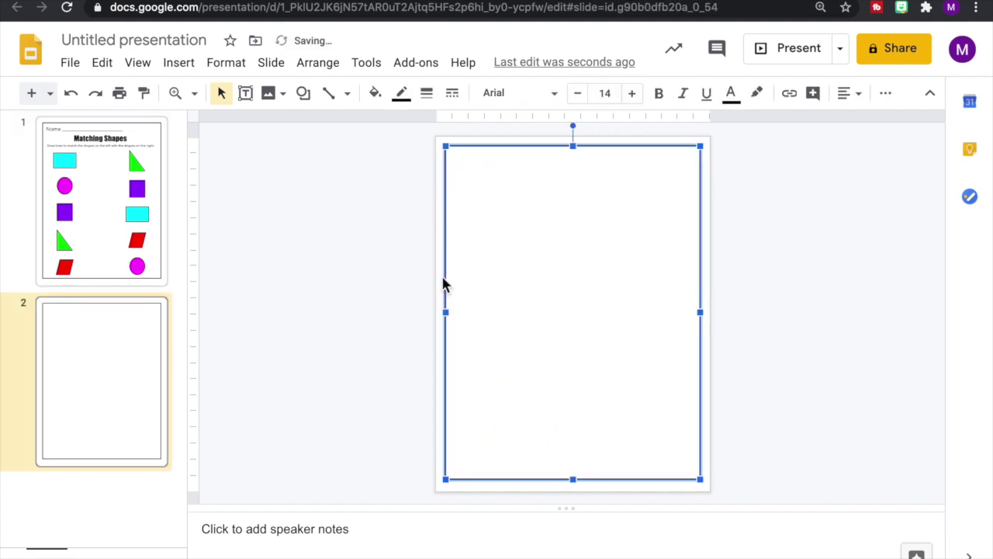
right_click(523, 251)
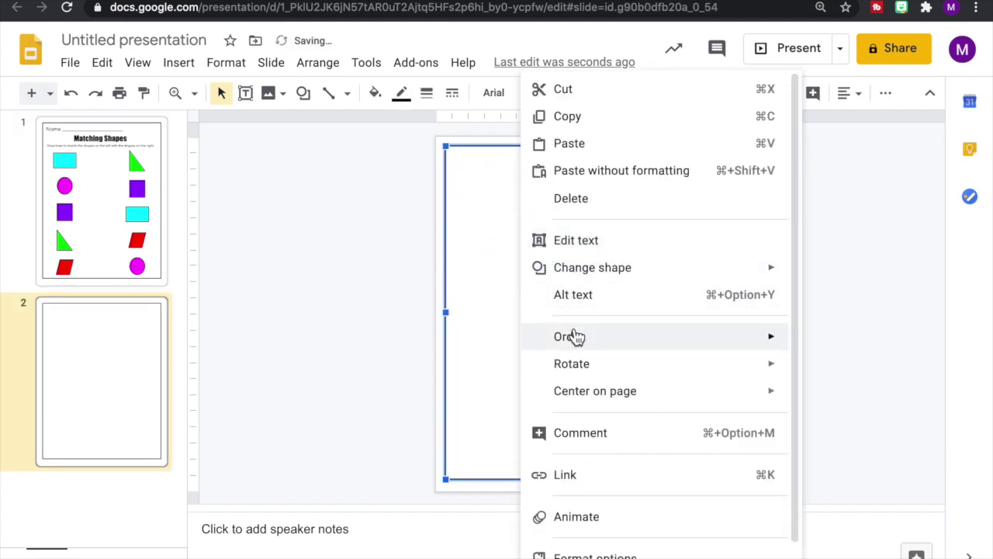
mouse_move(573, 348)
click(857, 424)
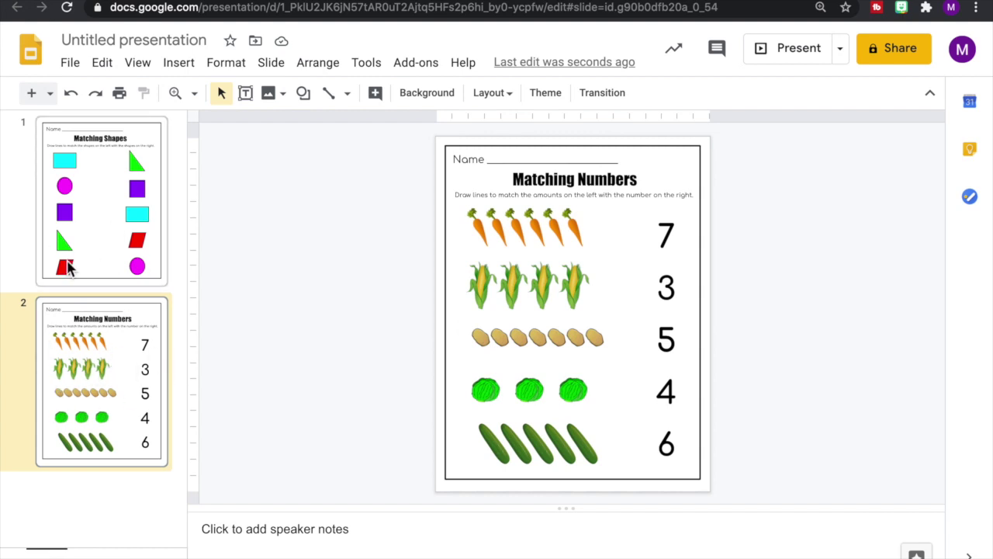
Step: Duplicate the Matching Numbers slide and delete all its vegetable pictures and numbers
right_click(114, 367)
mouse_move(115, 368)
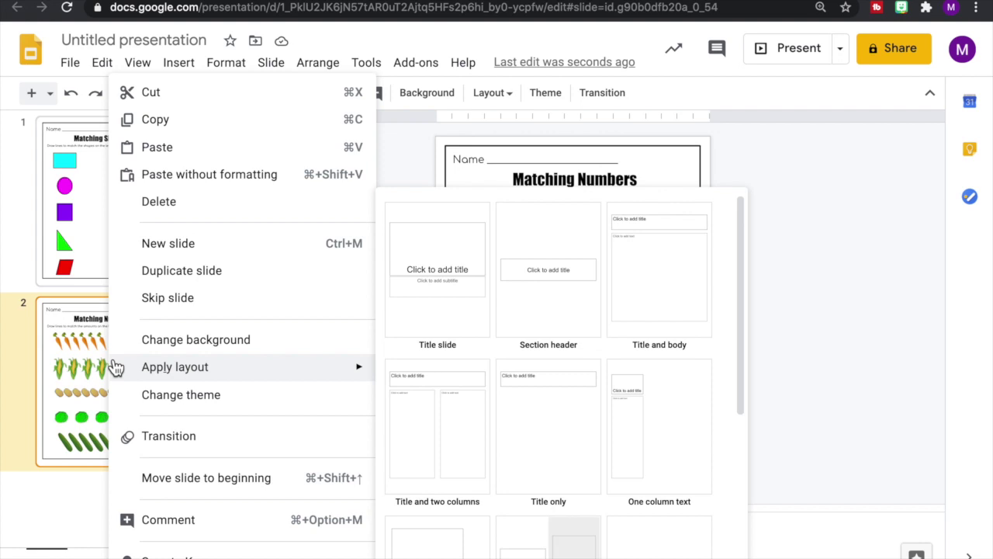
click(151, 276)
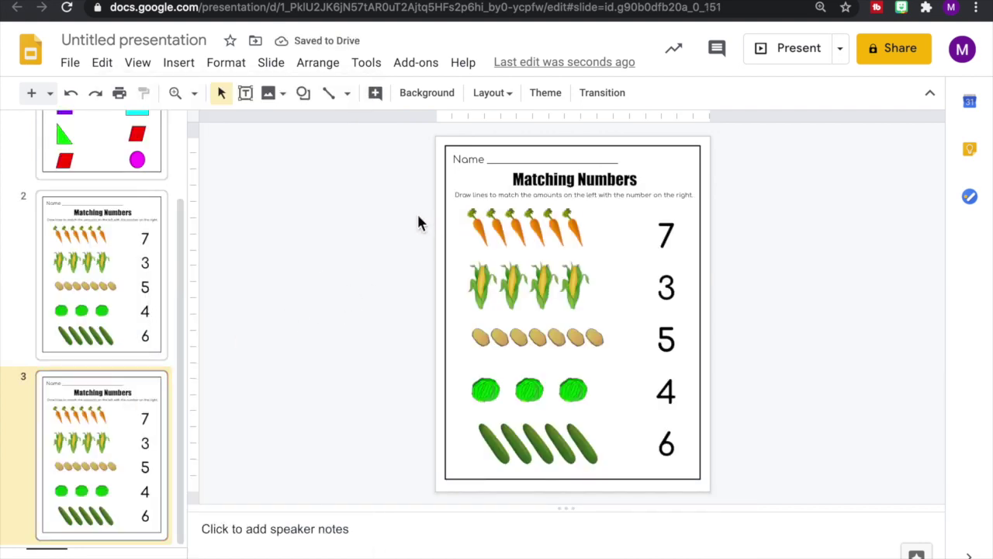
click(450, 203)
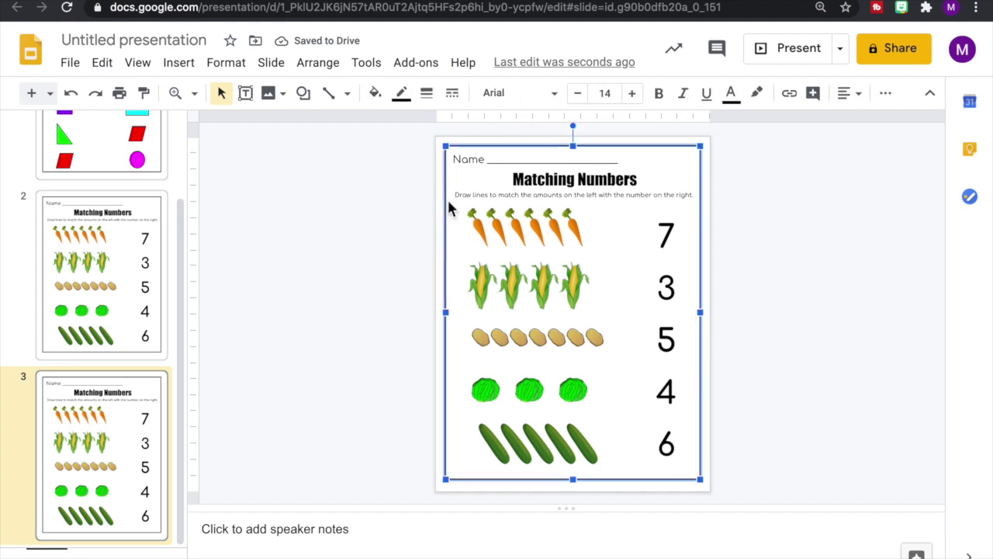
drag(403, 216, 708, 494)
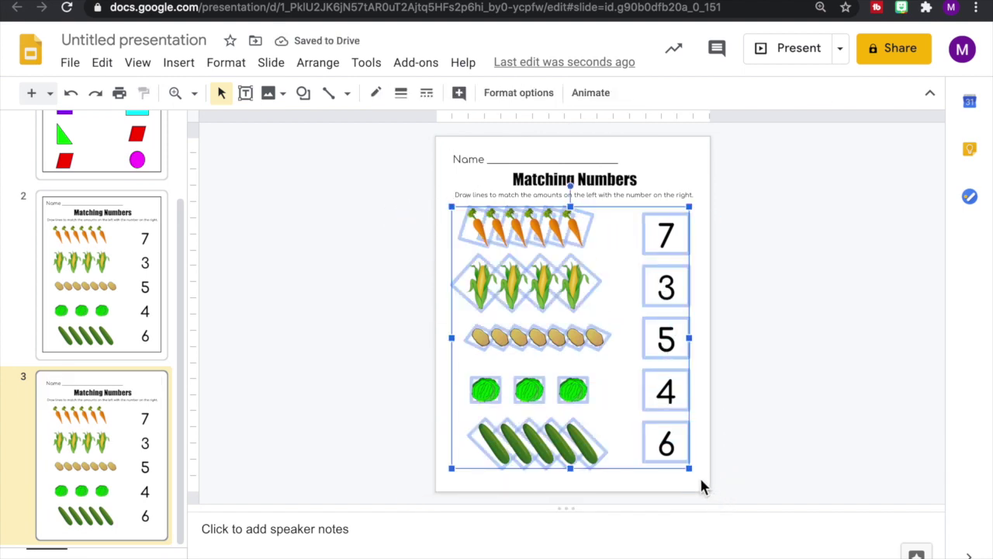
key(Delete)
Step: Retitle the new slide '2-Dimensional Shapes' and select its description line for replacement
click(543, 192)
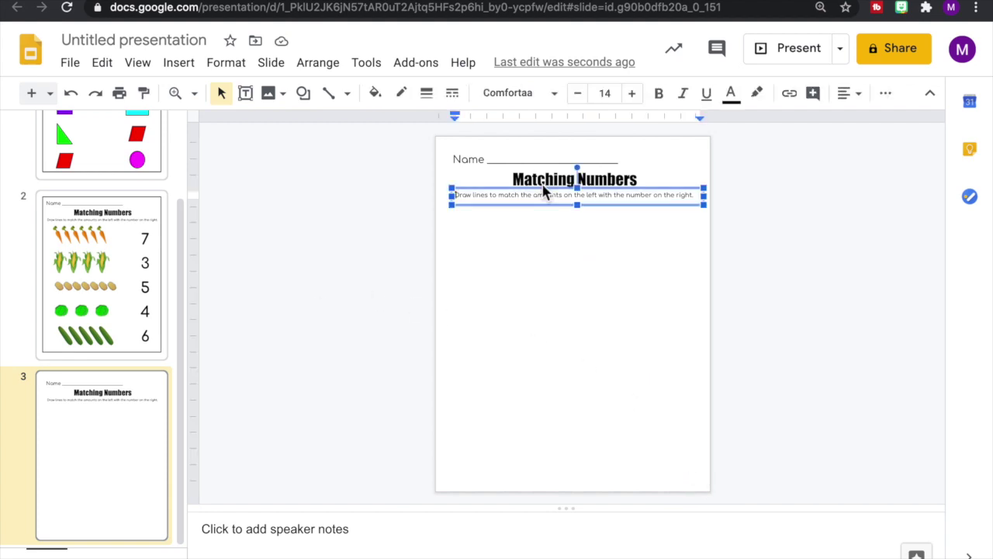
click(543, 179)
triple_click(543, 179)
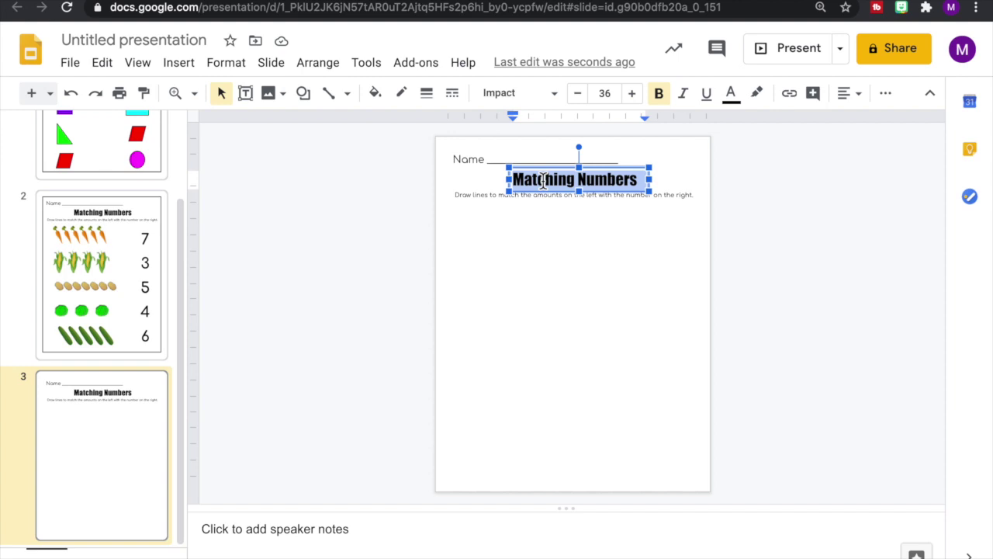
text(2-)
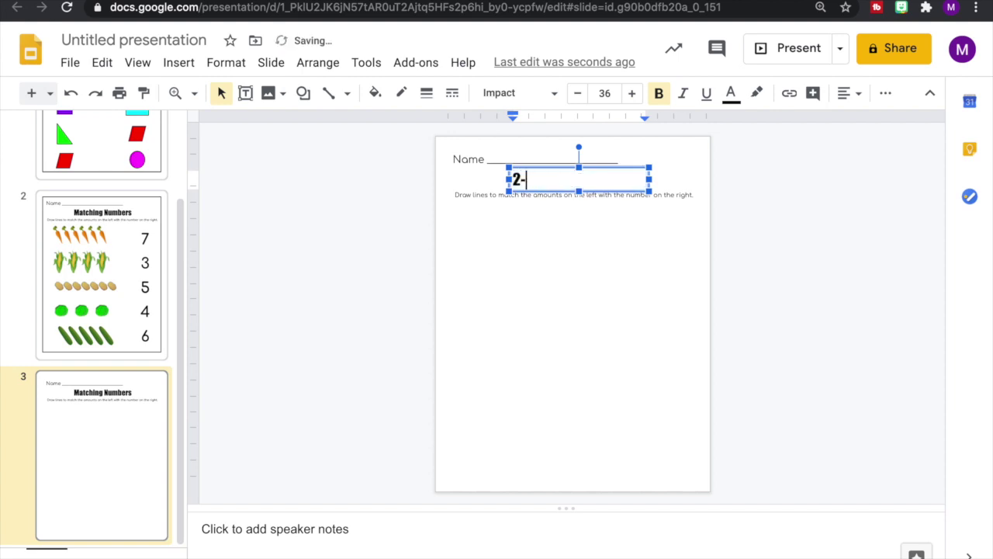
text(ensional Shapes)
click(606, 195)
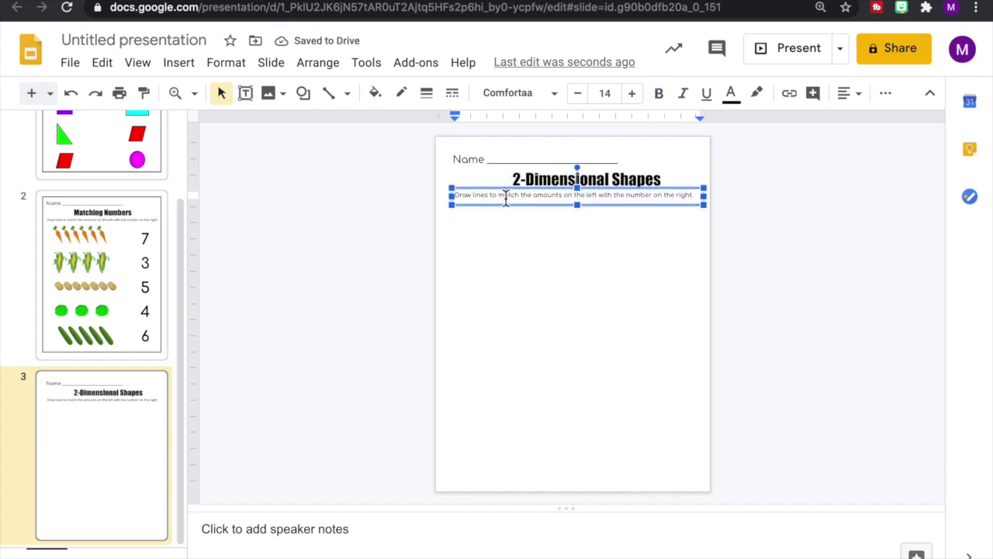
triple_click(505, 198)
Step: Paste in the shape-matching instruction and draw a right triangle below it
text(Draw lines to match each shape to the correct name)
click(215, 132)
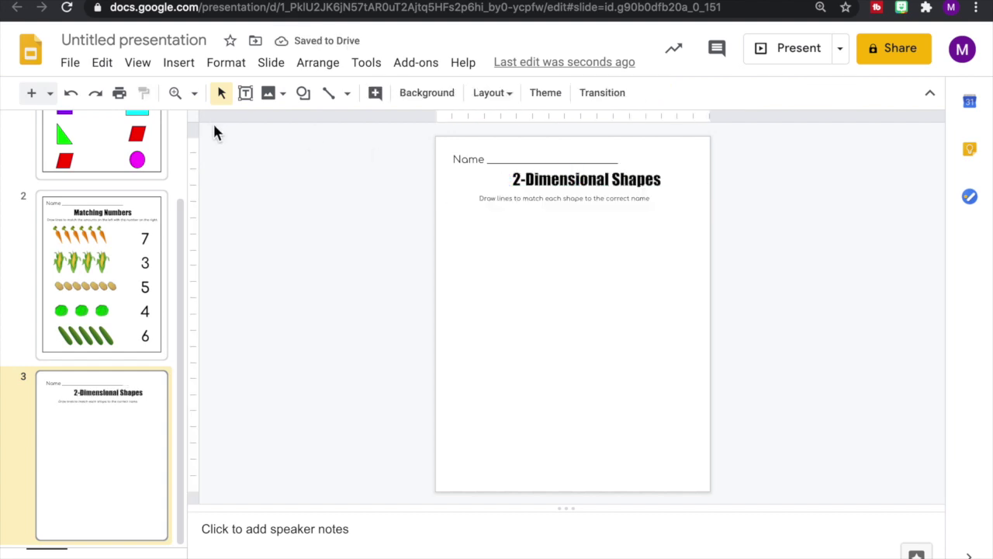
click(308, 96)
mouse_move(351, 128)
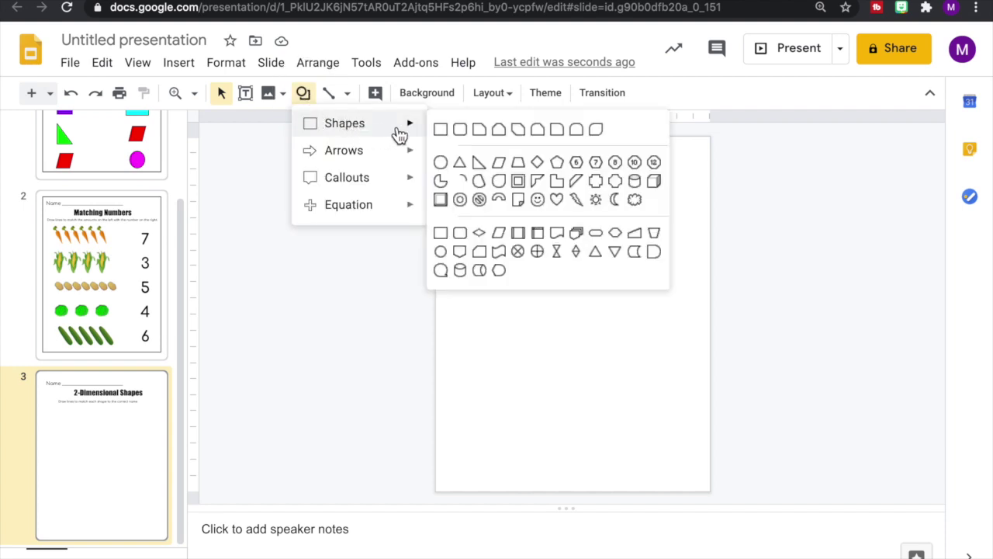
click(480, 163)
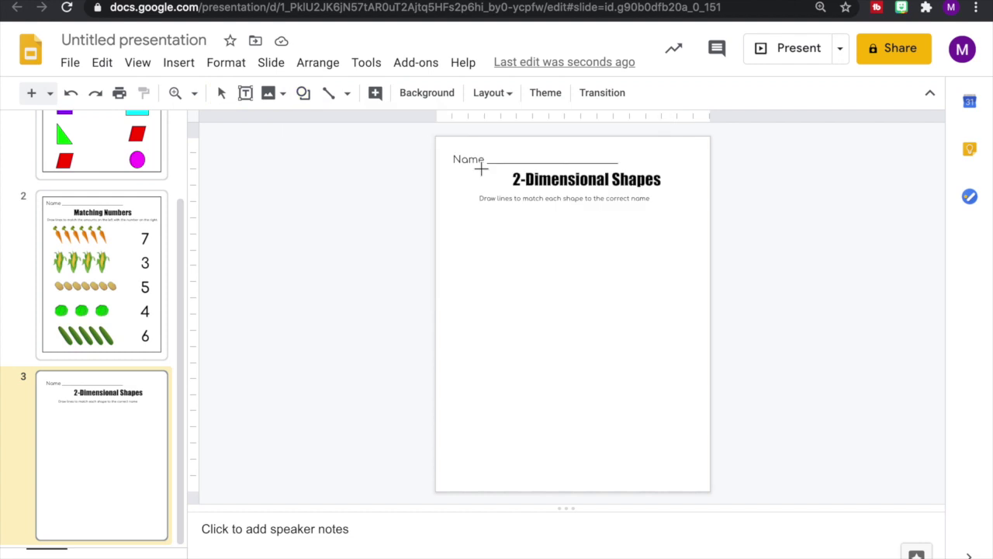
mouse_move(466, 230)
mouse_down()
mouse_move(516, 287)
mouse_move(480, 257)
mouse_move(505, 328)
mouse_move(512, 324)
mouse_move(523, 392)
mouse_move(495, 379)
mouse_move(526, 461)
mouse_move(496, 417)
mouse_move(508, 474)
mouse_move(530, 501)
mouse_up()
Step: Add a square, pentagon, hexagon and octagon one below another beneath the triangle
click(304, 92)
click(446, 124)
click(304, 93)
mouse_move(344, 122)
click(543, 162)
click(303, 92)
mouse_move(344, 123)
click(578, 178)
click(303, 93)
mouse_move(345, 123)
click(620, 167)
click(405, 258)
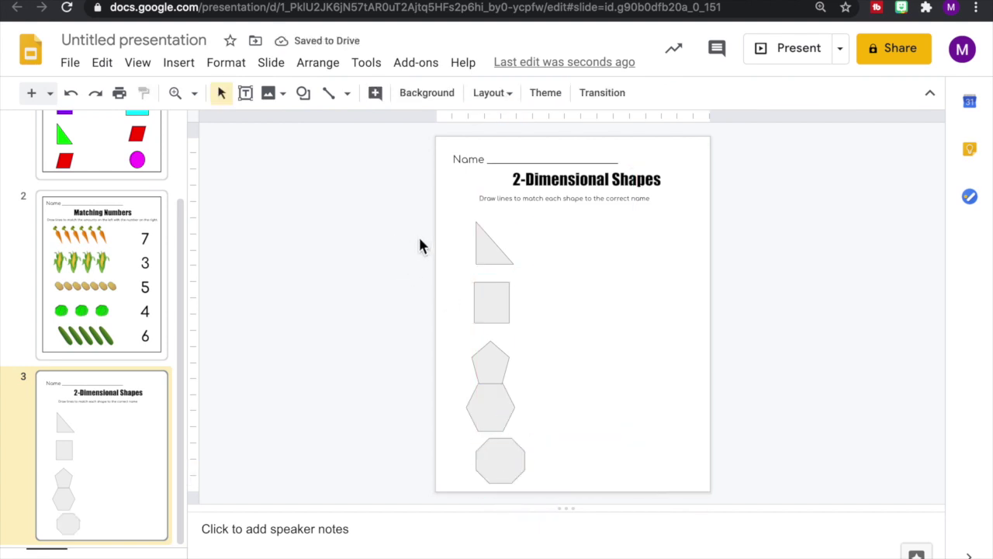
Step: Select the five shapes and give them black 3px outlines
drag(411, 221, 514, 471)
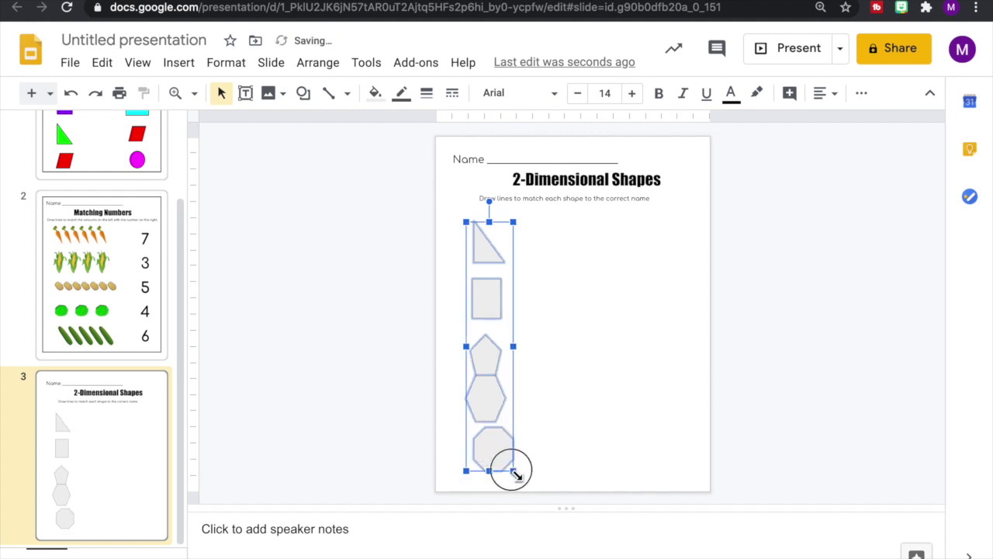
drag(515, 473, 523, 472)
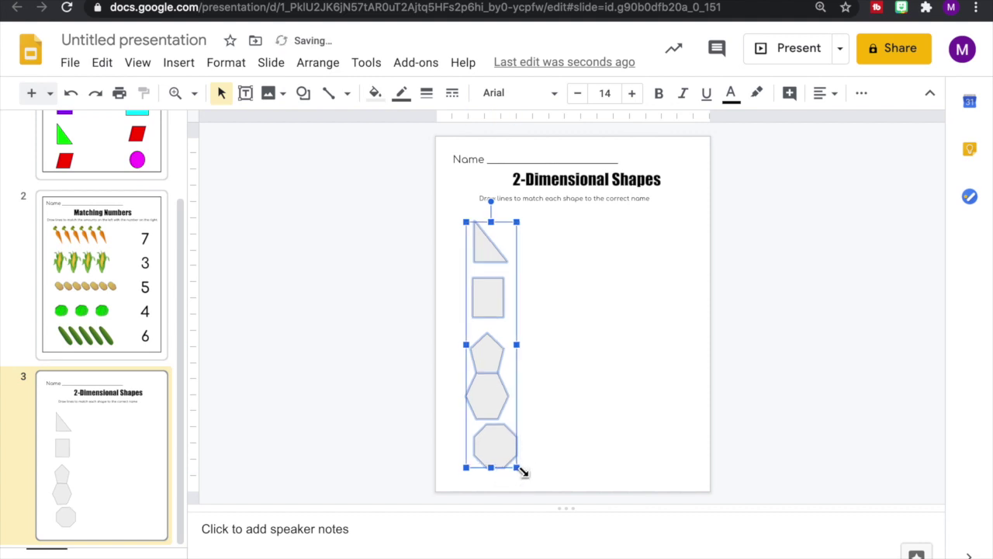
click(408, 383)
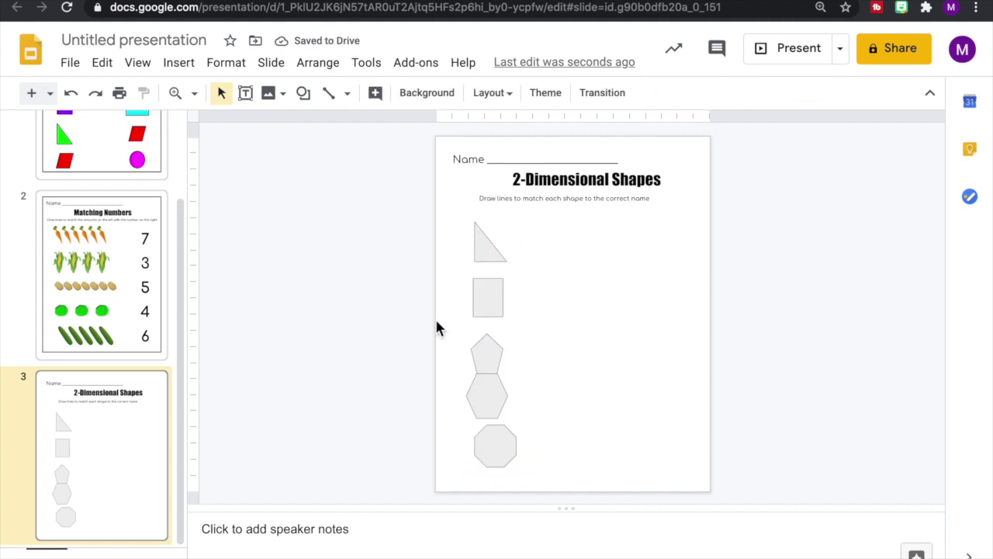
drag(407, 216, 543, 484)
drag(461, 268, 543, 484)
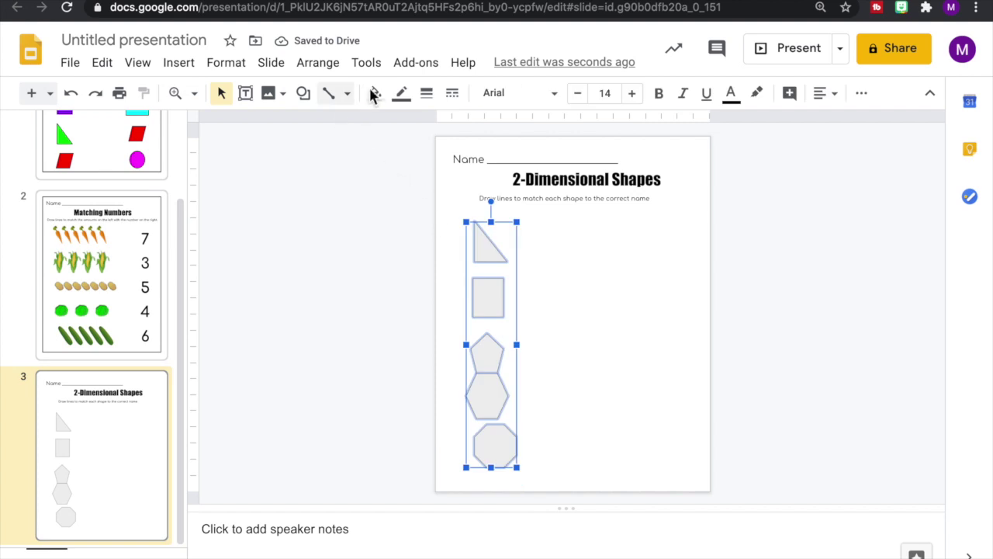
click(401, 92)
click(408, 150)
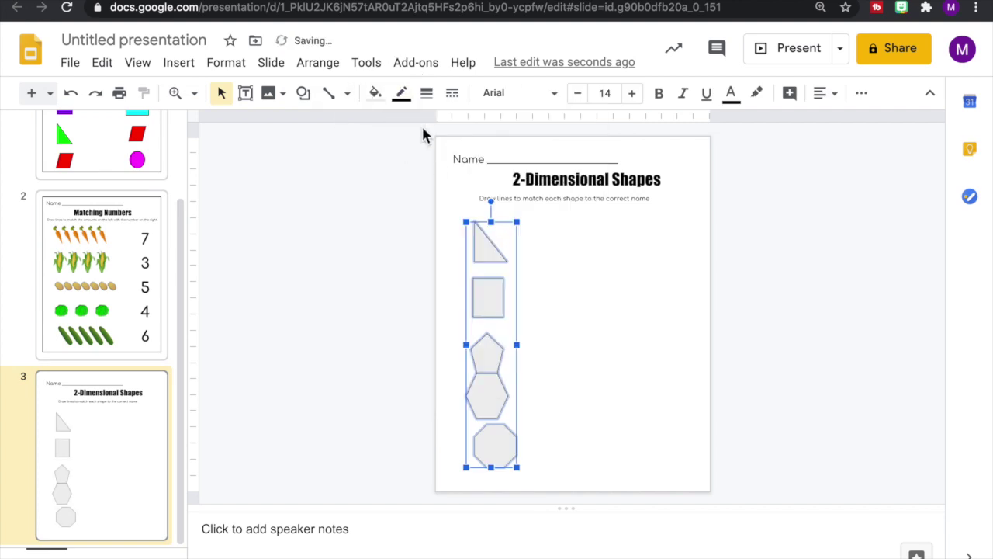
click(426, 92)
click(466, 181)
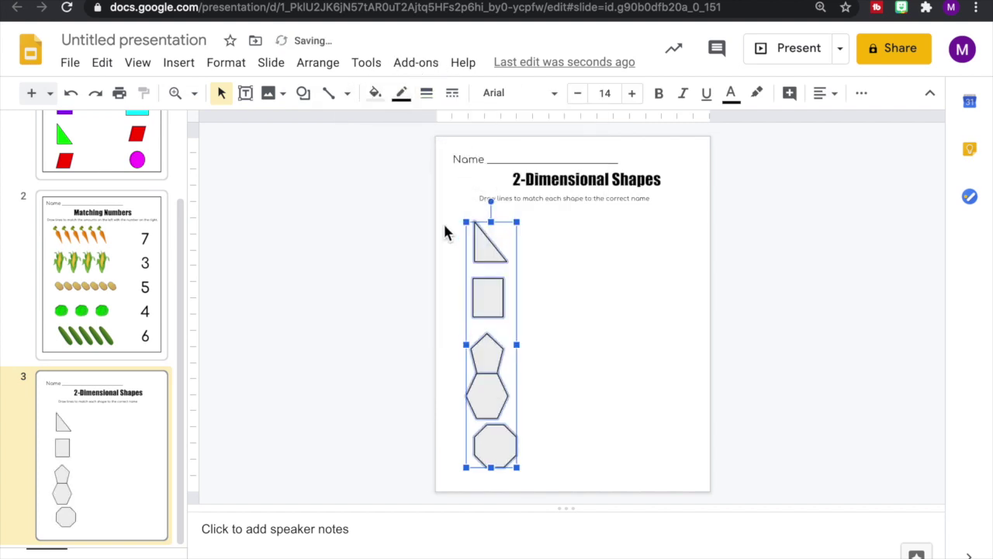
Step: Centre-align the five shapes and distribute them evenly from top to bottom
click(324, 64)
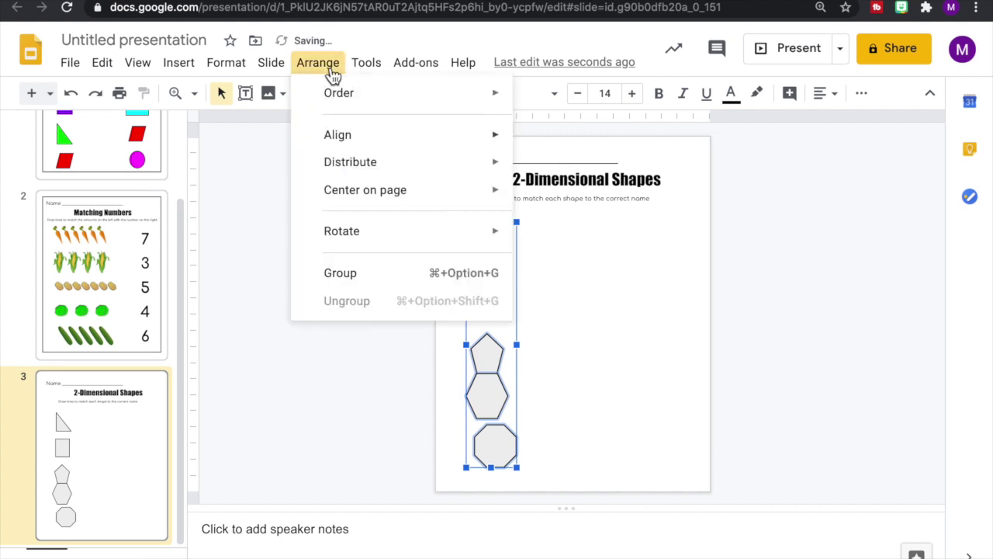
mouse_move(341, 138)
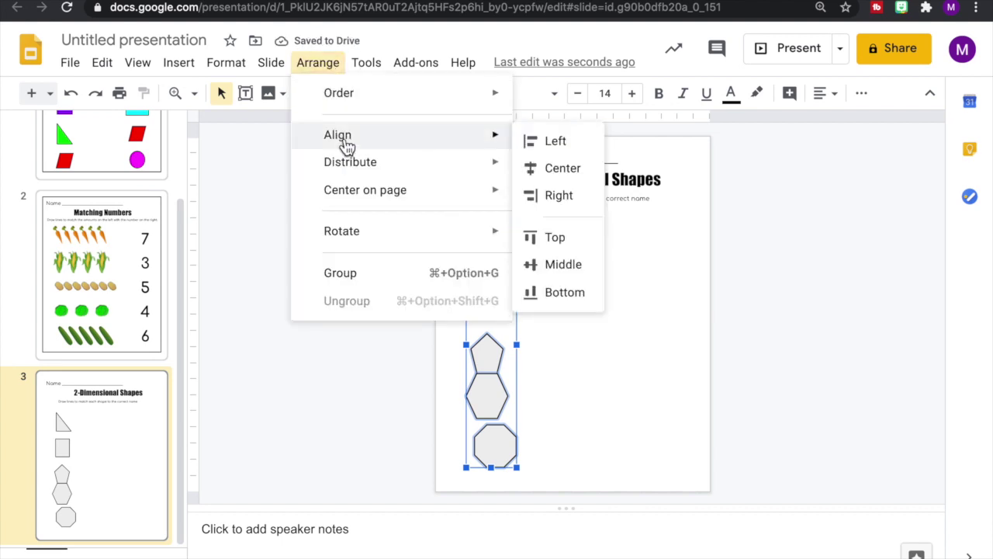
click(532, 168)
click(328, 67)
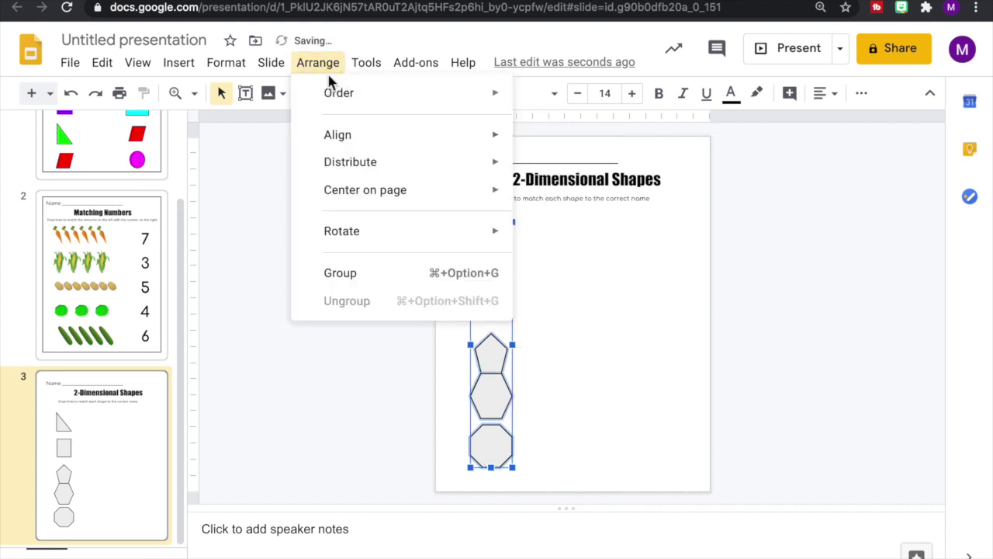
mouse_move(371, 169)
click(554, 197)
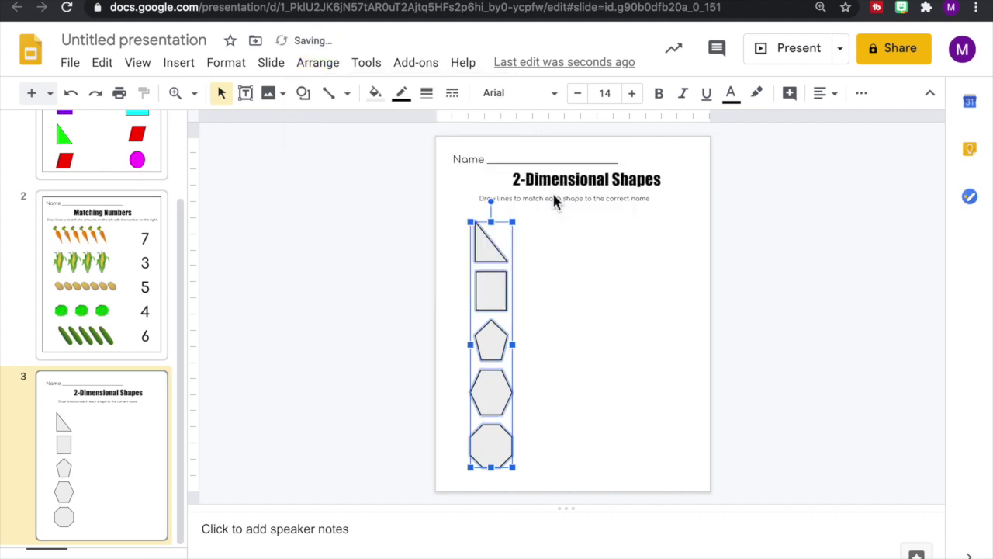
Step: Fill the triangle bright blue, then select the square to recolour it
click(552, 372)
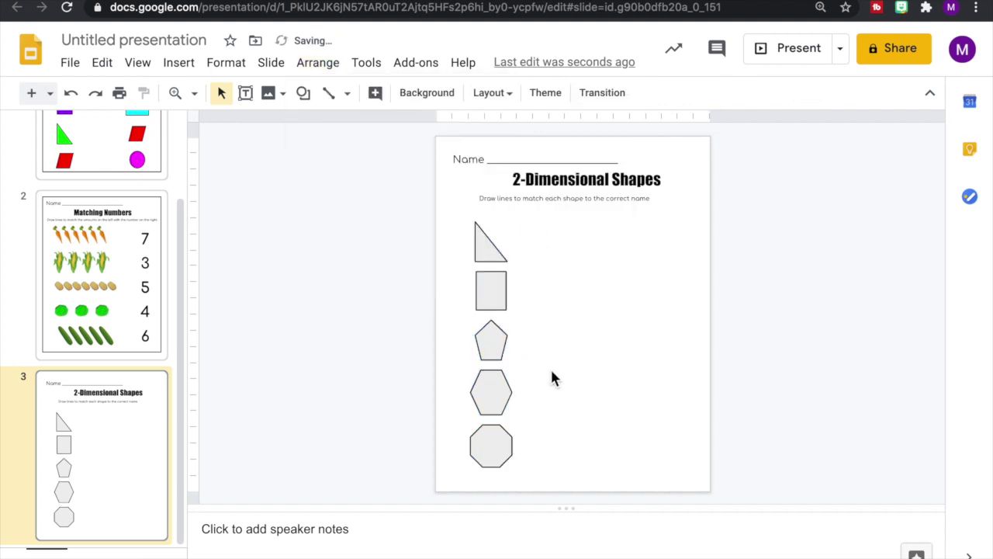
click(491, 251)
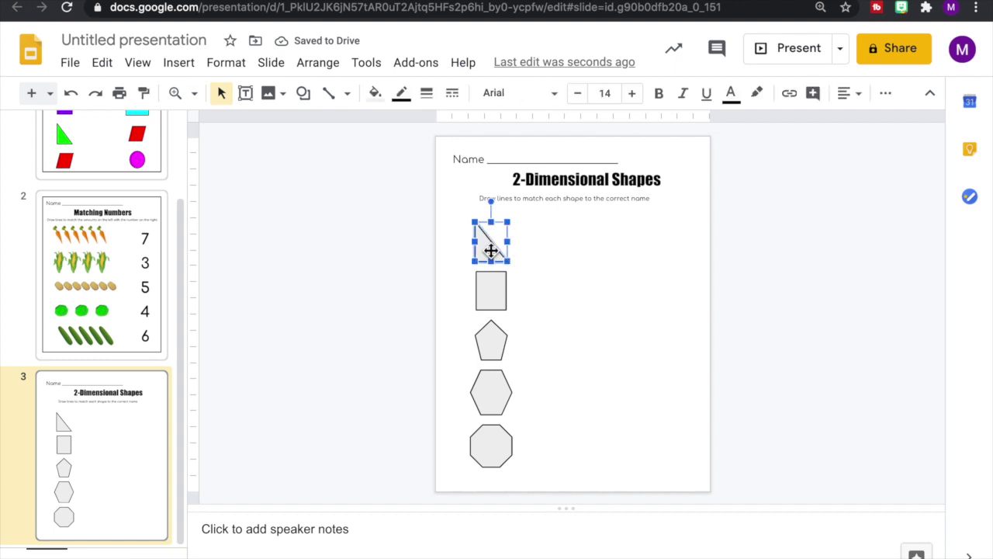
click(375, 94)
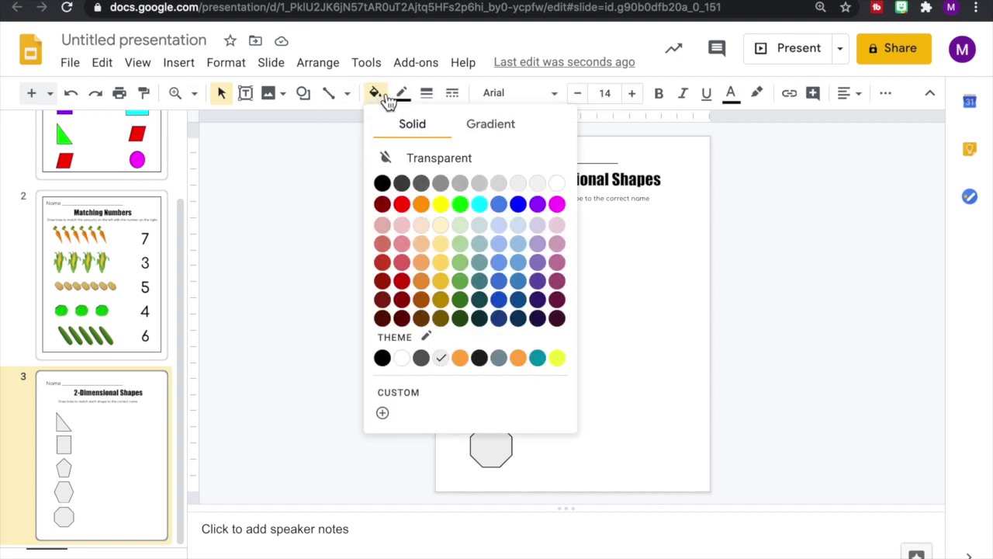
click(517, 204)
click(491, 292)
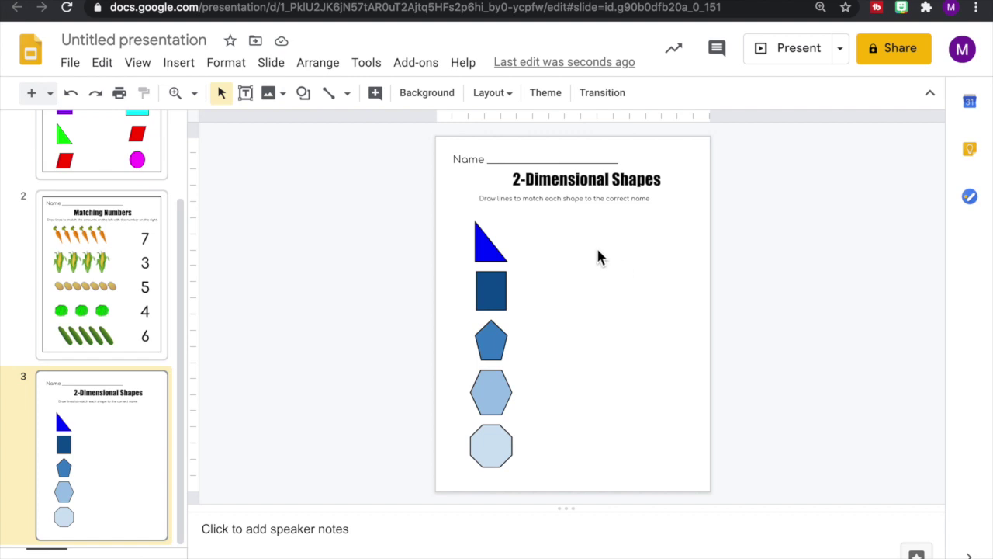
click(245, 93)
Step: Add a 'triangle' label in Comfortaa 48 pt beside the triangle
drag(578, 230, 681, 262)
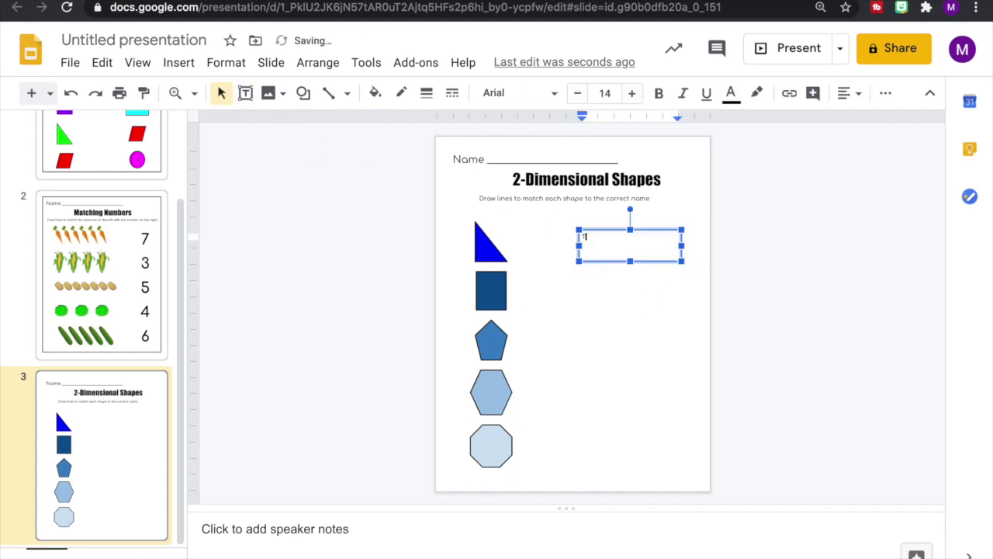
key(ctrl+a)
click(556, 94)
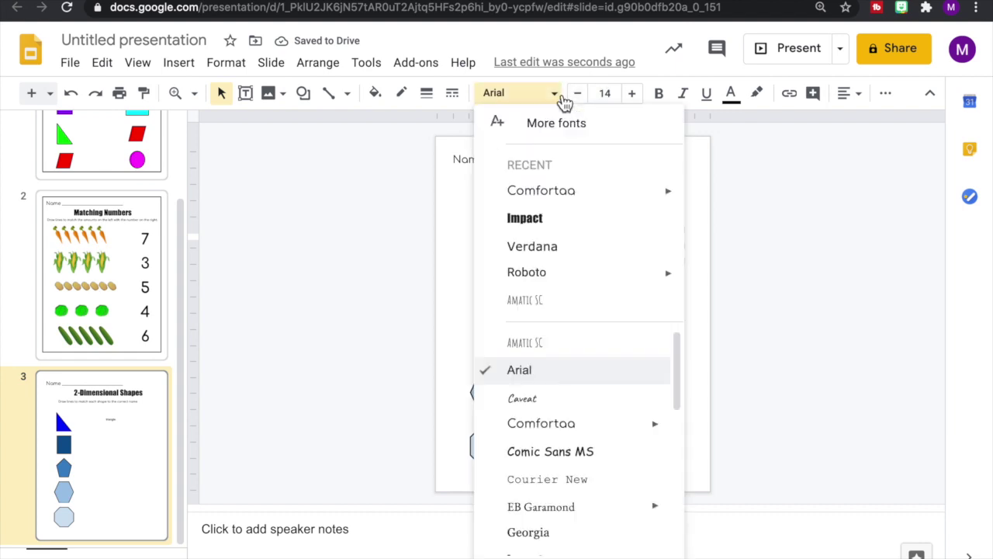
click(572, 193)
click(604, 93)
click(604, 421)
click(609, 94)
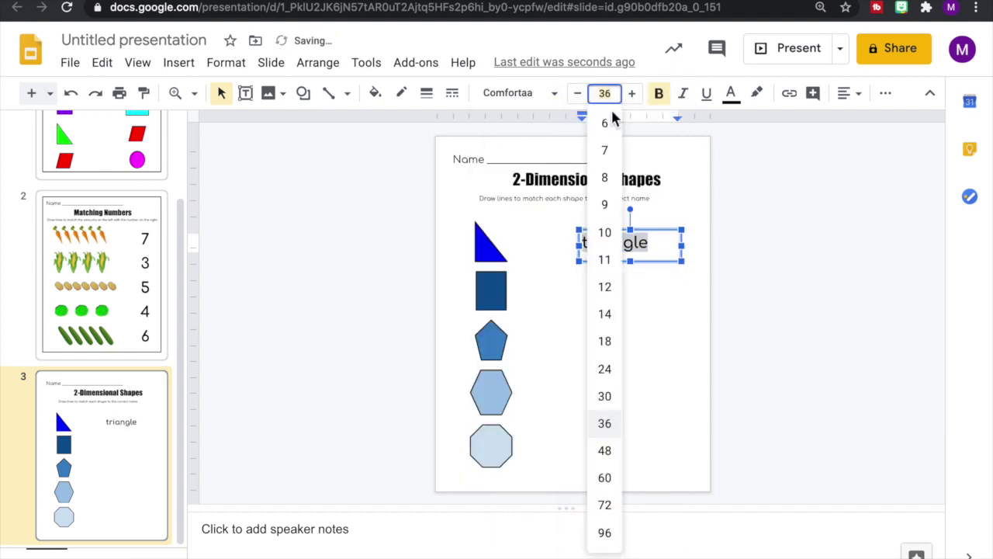
click(605, 450)
drag(608, 262, 619, 466)
Step: Rename the other labels to quadrilateral, pentagon, hexagon and octagon, each widened onto one line
double_click(630, 293)
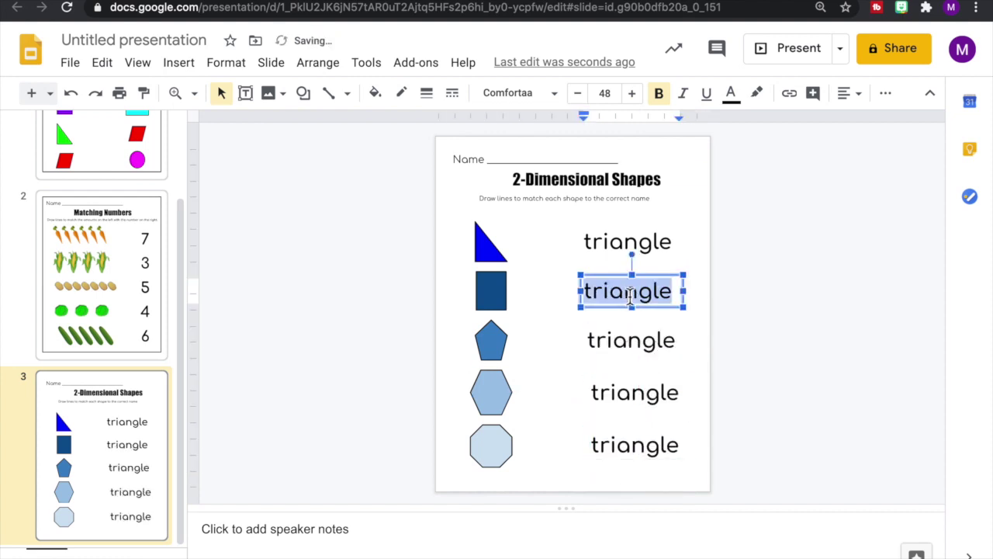
text(quadrilateral)
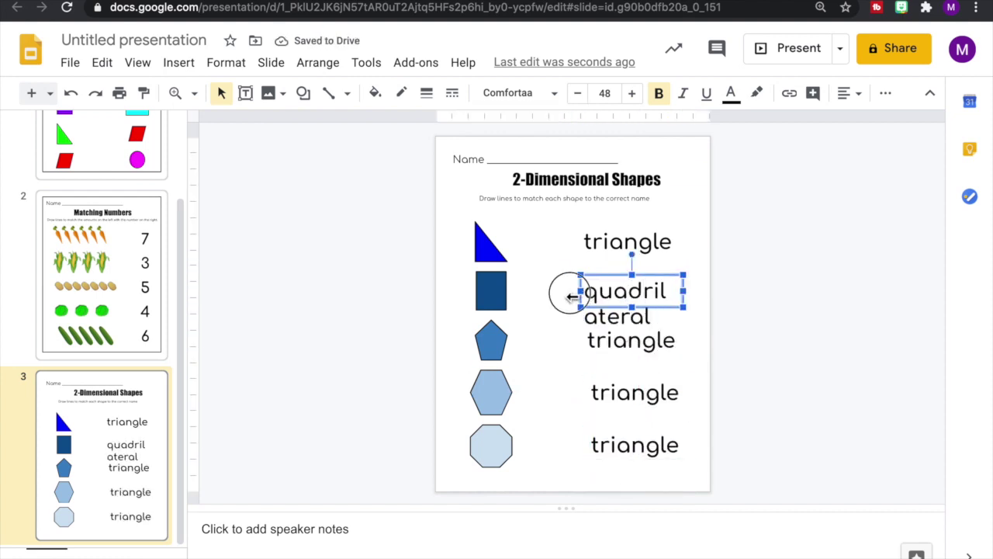
drag(580, 291, 523, 293)
double_click(618, 342)
text(pentagon)
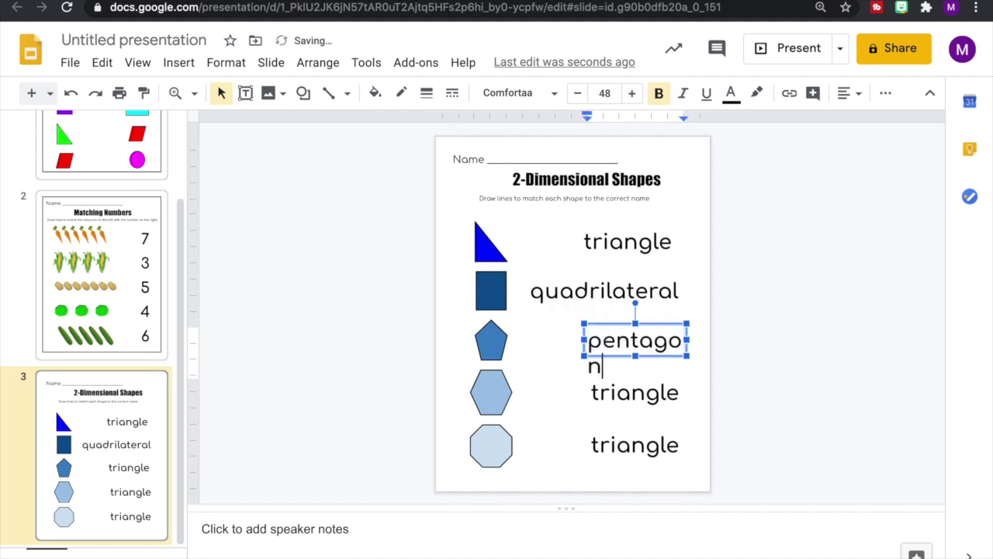
drag(583, 340, 554, 341)
double_click(628, 394)
text(hexagon)
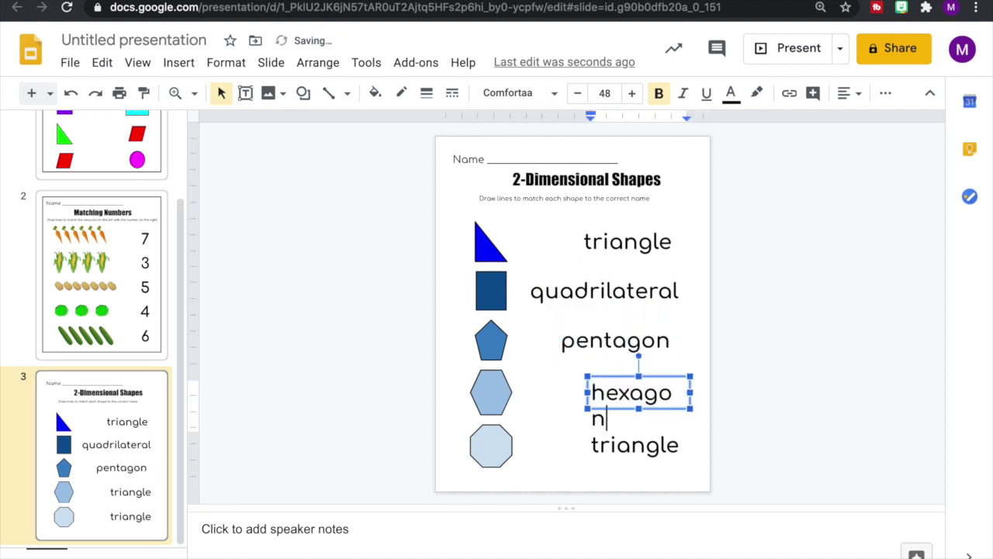
drag(586, 392, 570, 393)
double_click(635, 445)
text(octagon)
click(764, 299)
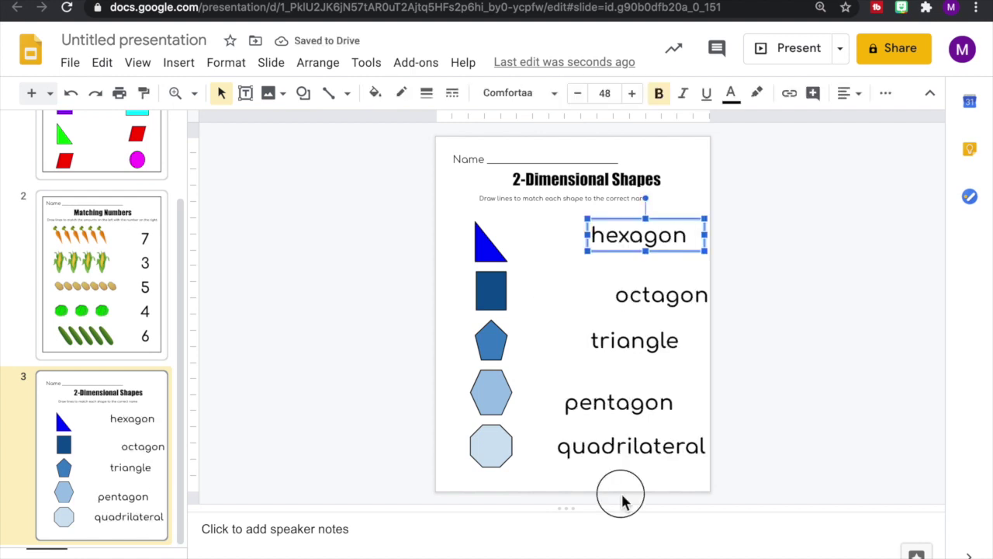
Step: Select all five shape-name labels and set their text to 36 pt
drag(623, 493, 630, 224)
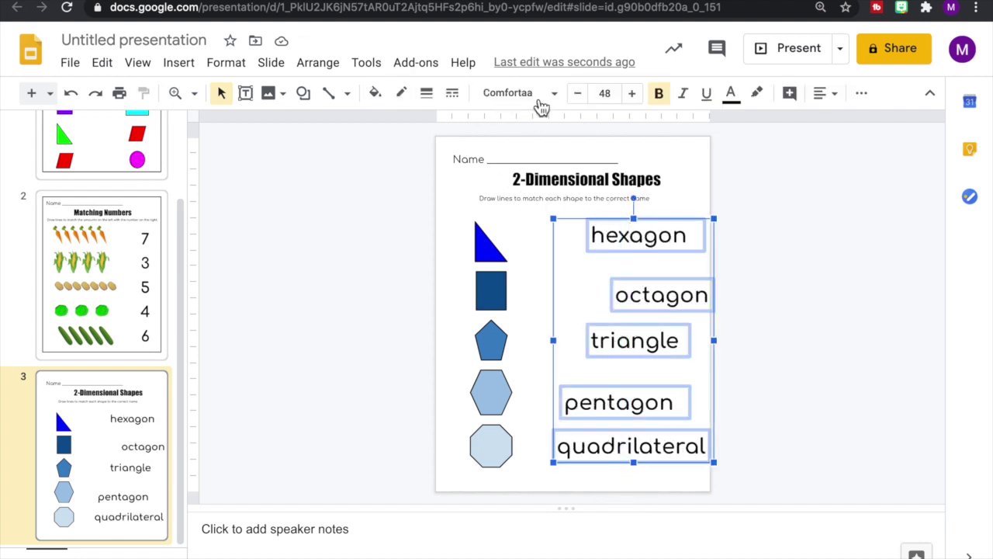
click(577, 92)
click(604, 93)
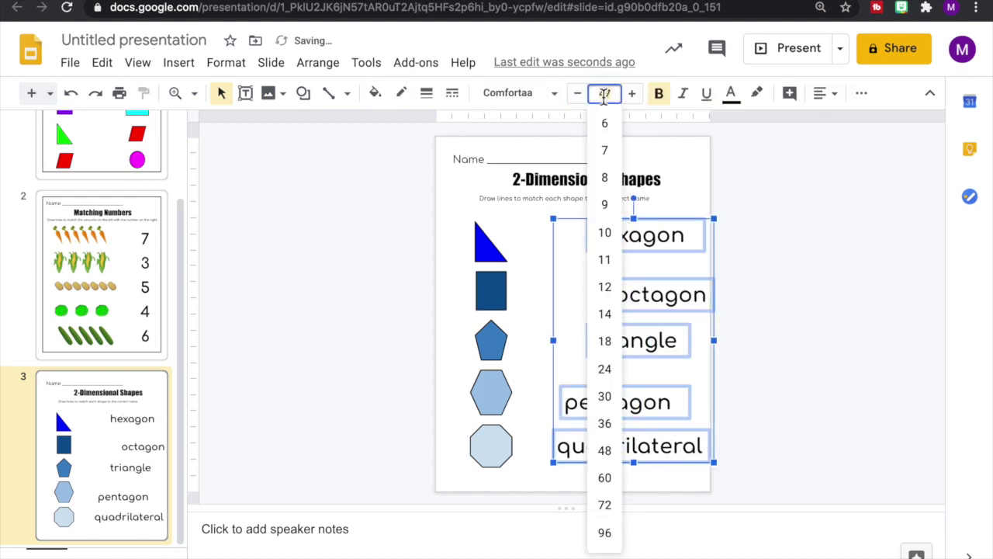
click(607, 423)
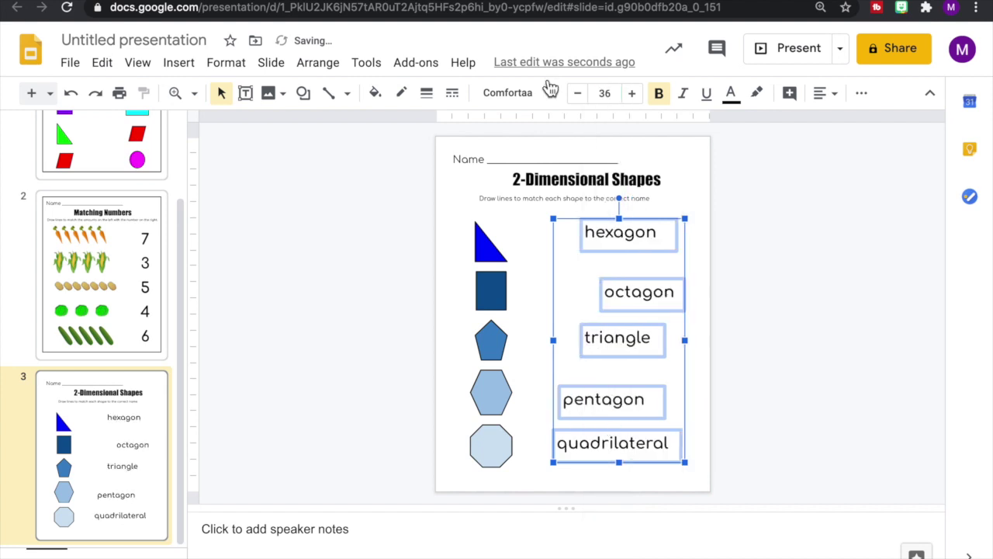
Step: Centre-align the five labels and distribute them evenly from top to bottom
click(319, 67)
click(339, 137)
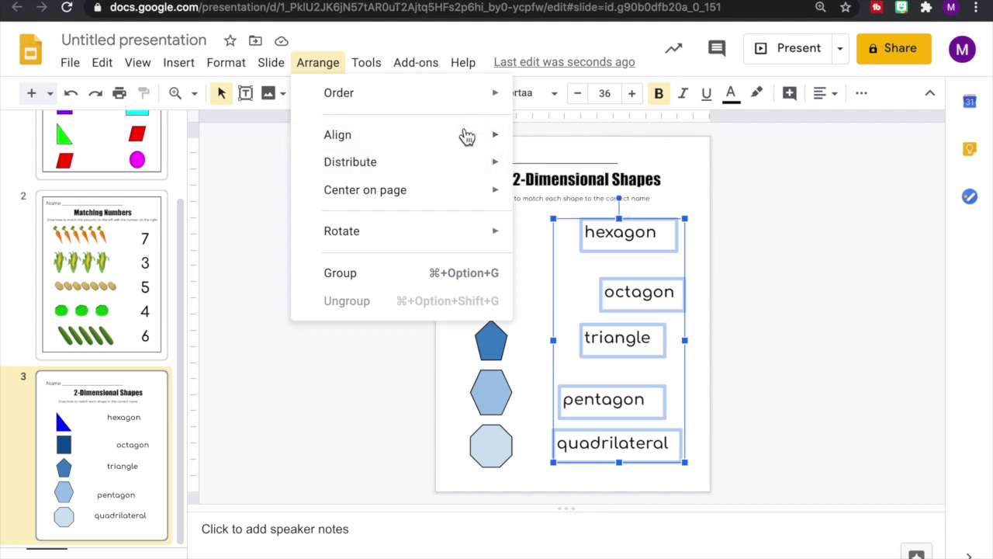
mouse_move(505, 140)
click(535, 169)
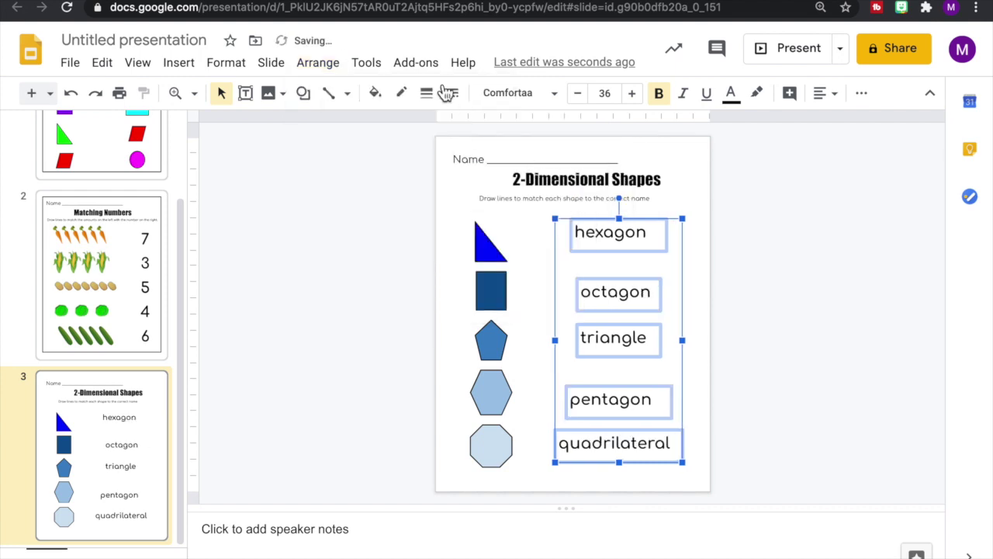
click(326, 69)
mouse_move(371, 169)
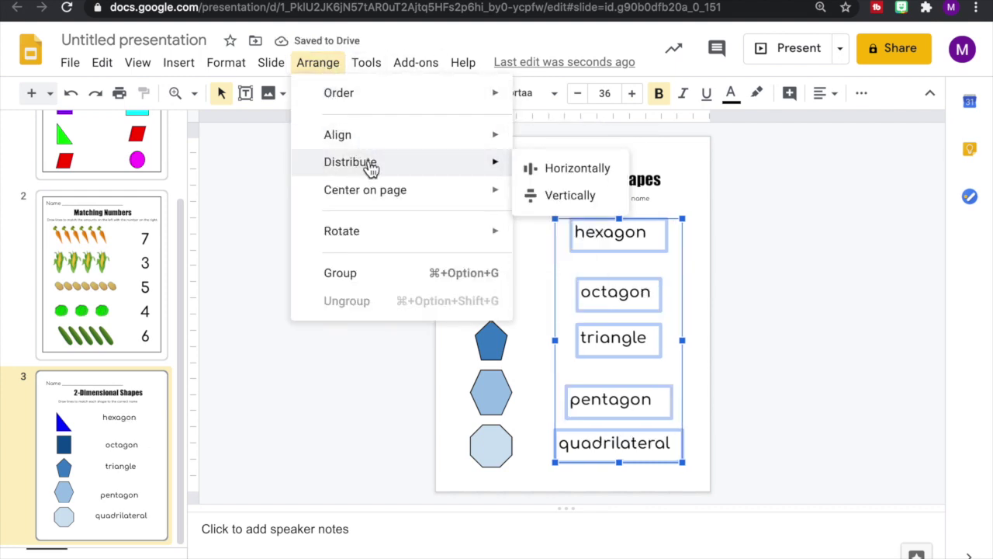
click(558, 202)
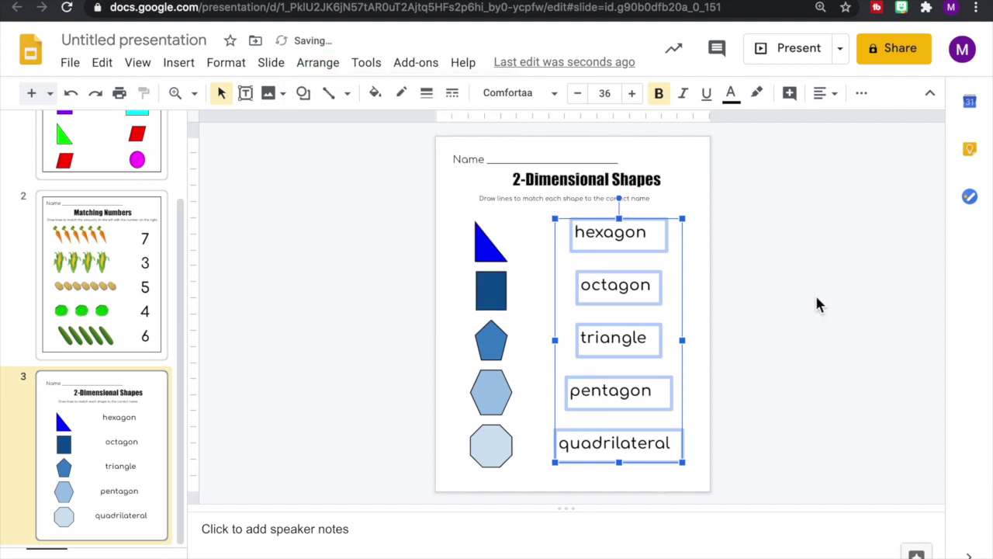
click(377, 244)
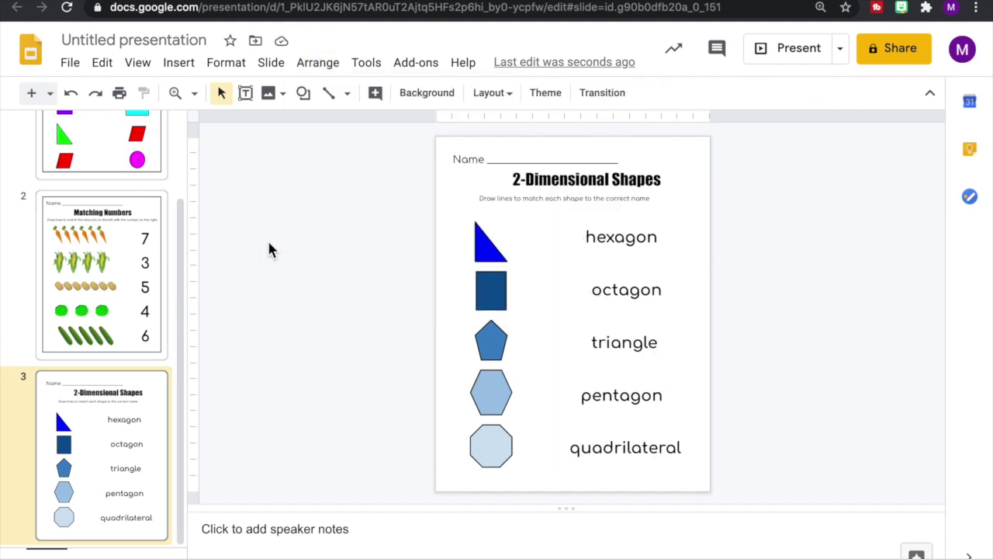
Step: Copy the black border from the Matching Numbers slide to the 2-Dimensional Shapes slide
click(135, 259)
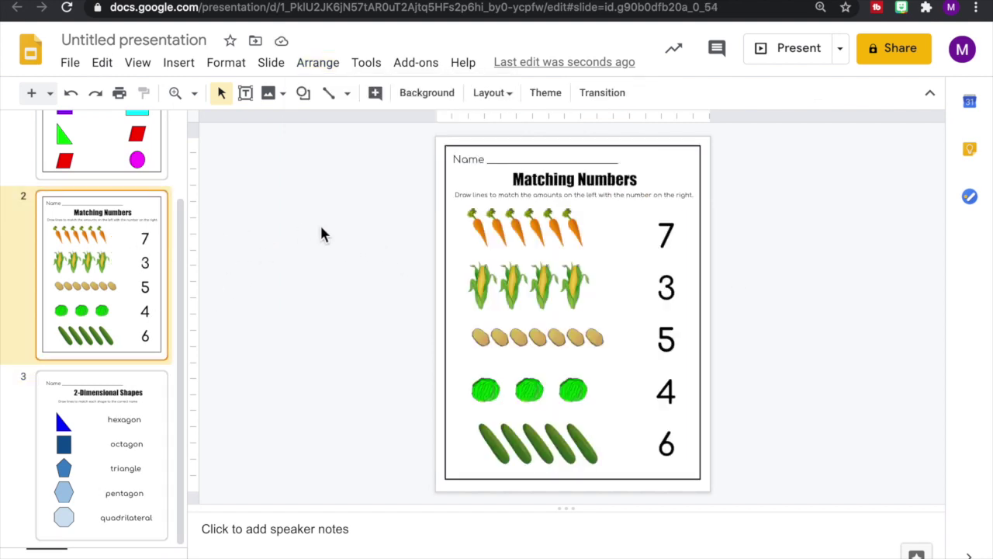
click(451, 259)
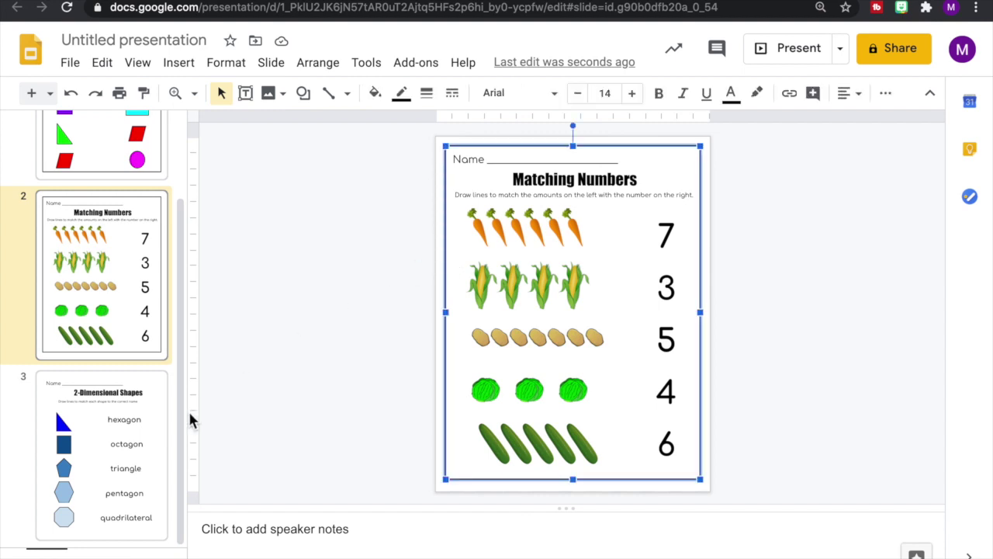
click(155, 432)
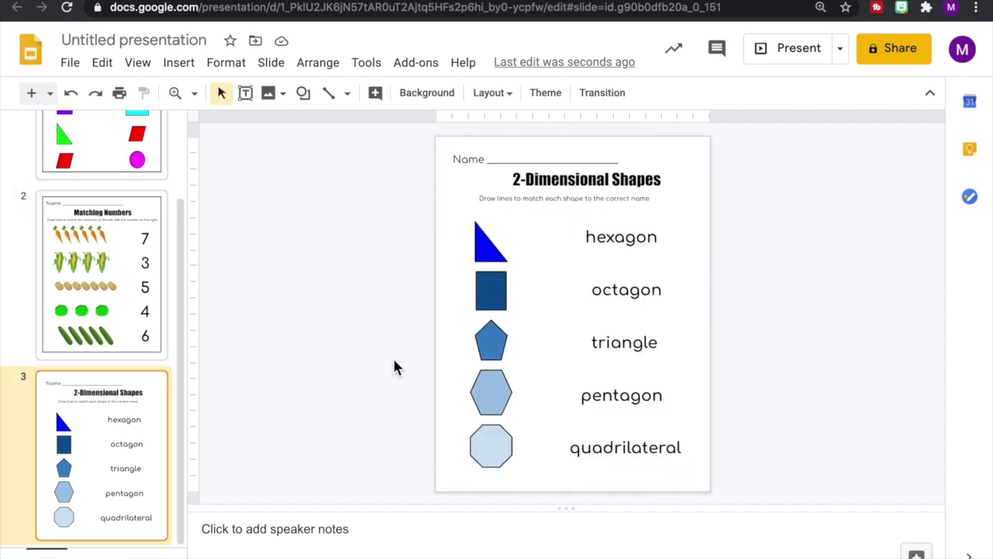
Step: Send the pasted border to the back, behind the shapes and labels
click(446, 347)
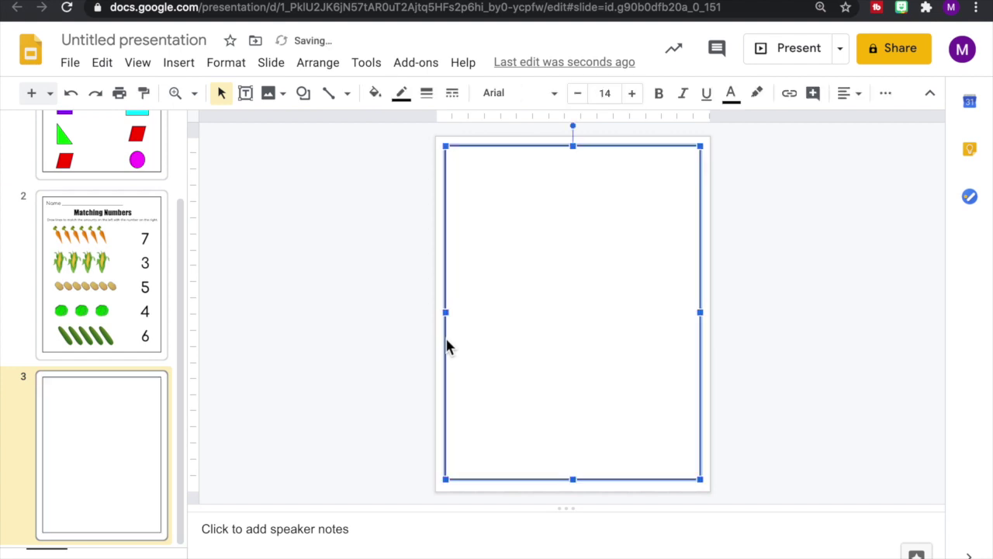
right_click(484, 262)
mouse_move(506, 272)
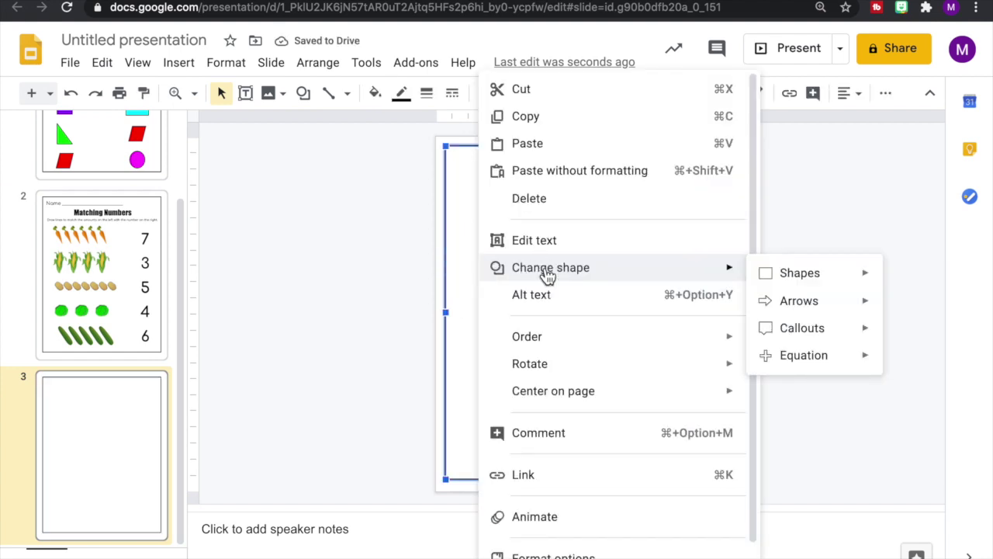
mouse_move(550, 345)
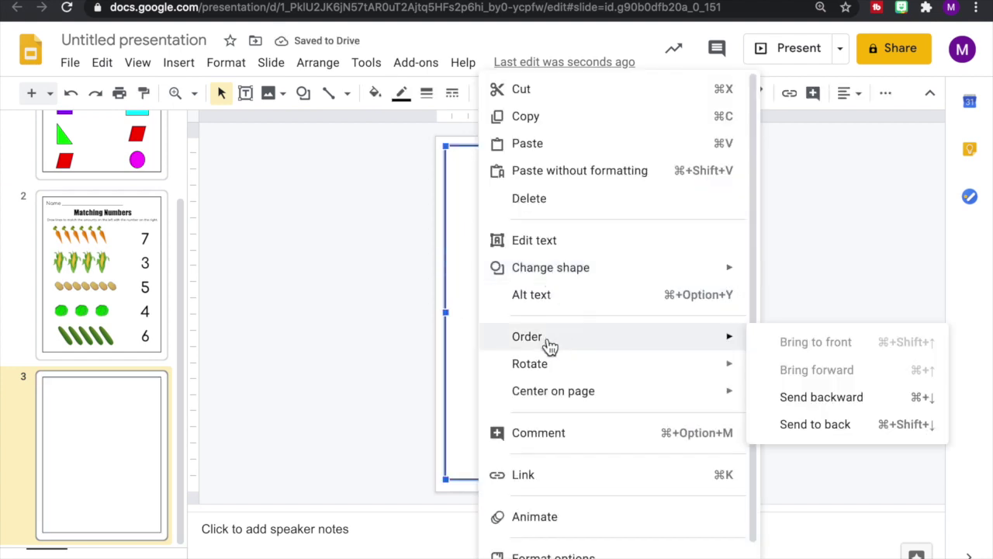
click(812, 425)
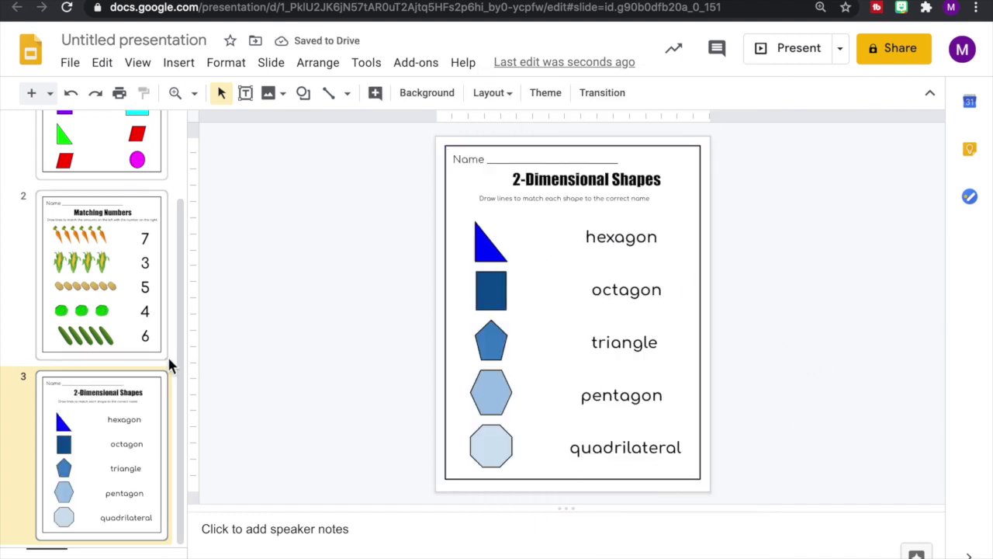
drag(177, 359, 171, 171)
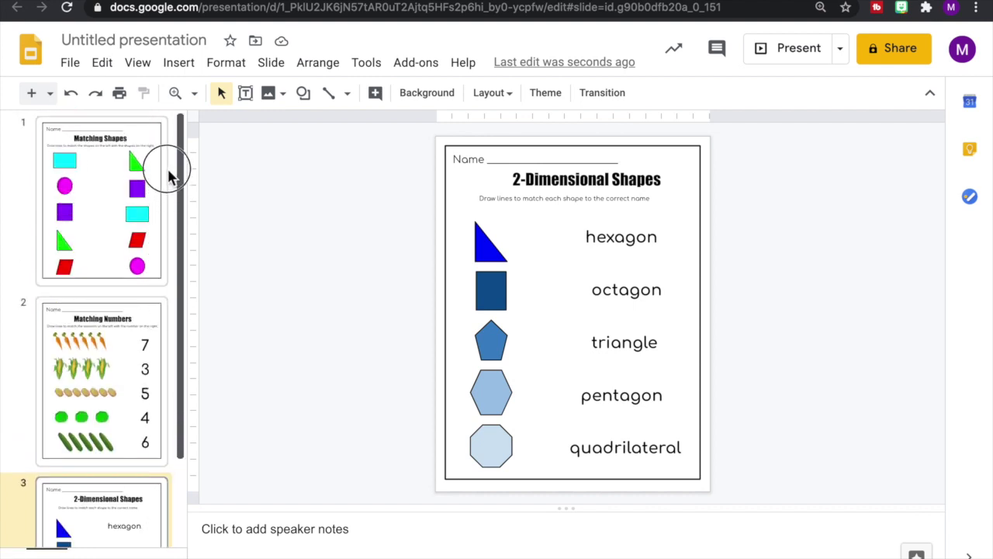
Step: Rename the presentation 'Matching Objects Worksheets' and scroll through its print preview
click(89, 40)
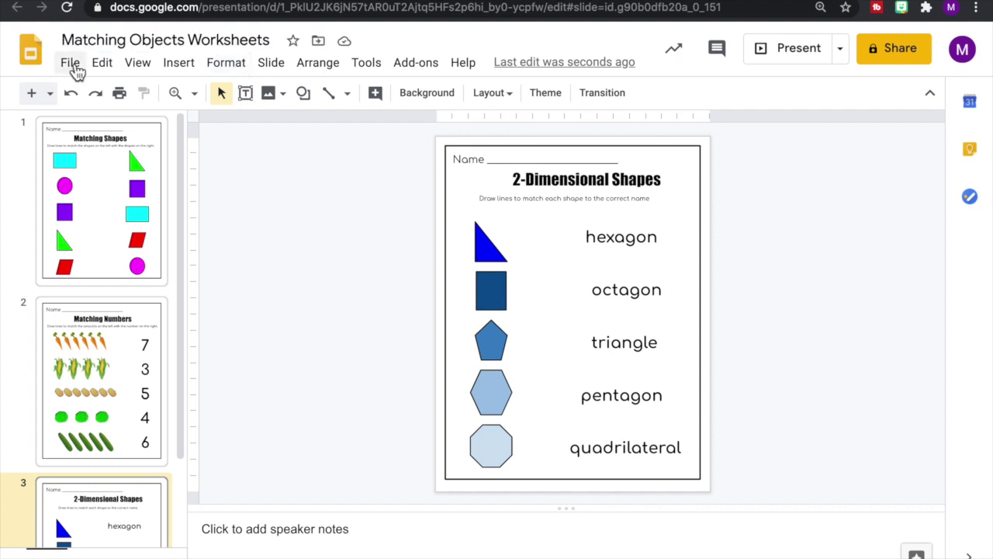
click(70, 63)
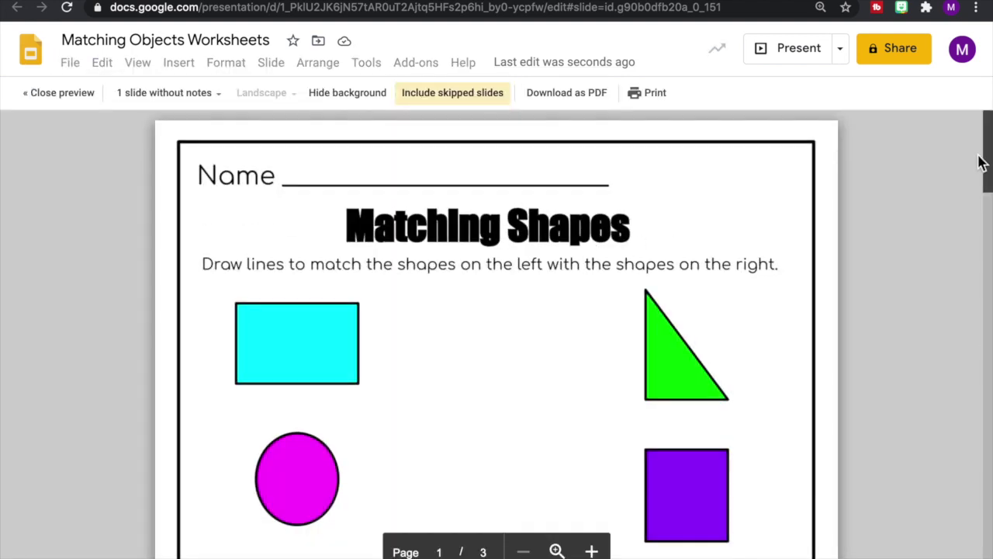
drag(987, 159, 985, 77)
Step: Close the print preview and download the deck as a PDF Document (.pdf)
click(60, 93)
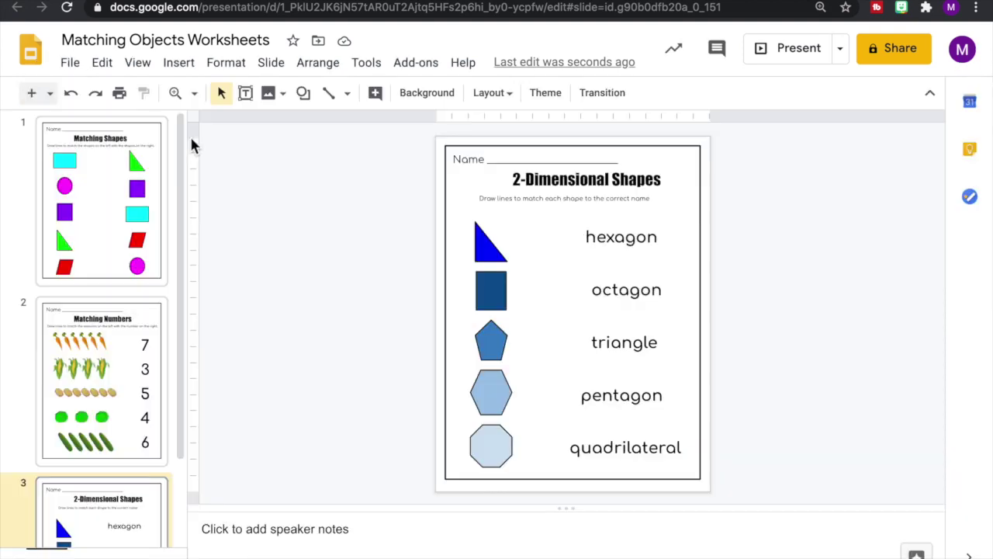
click(70, 62)
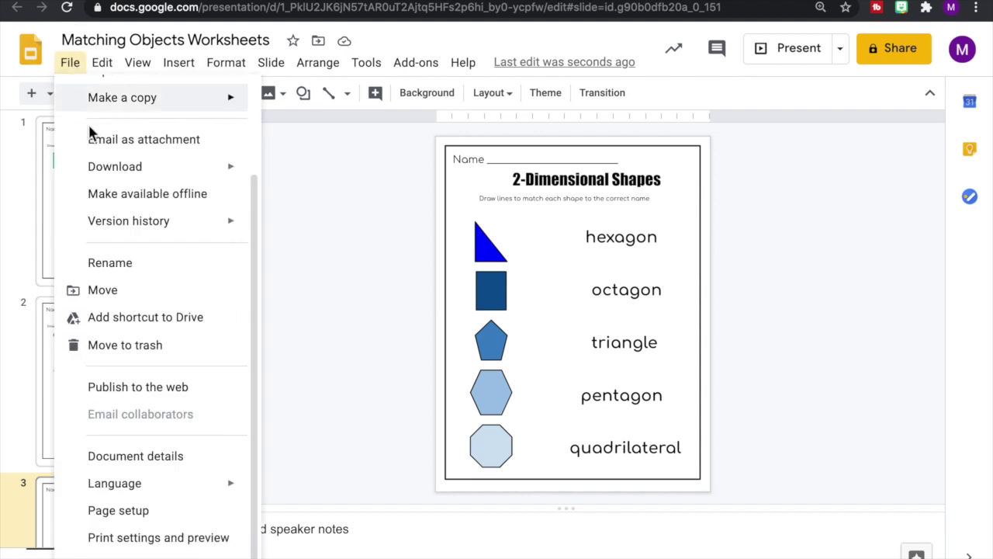
mouse_move(104, 169)
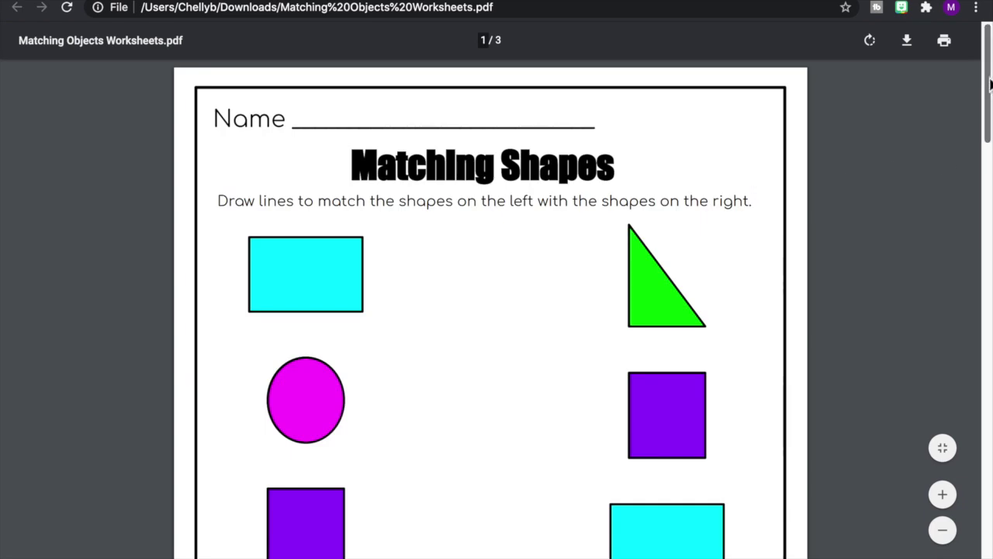
Step: Scroll the PDF from the Matching Shapes page down to the Matching Numbers page
mouse_move(990, 84)
mouse_down()
mouse_move(988, 537)
mouse_move(982, 61)
mouse_move(967, 328)
mouse_move(986, 528)
mouse_move(975, 211)
mouse_move(987, 66)
mouse_up()
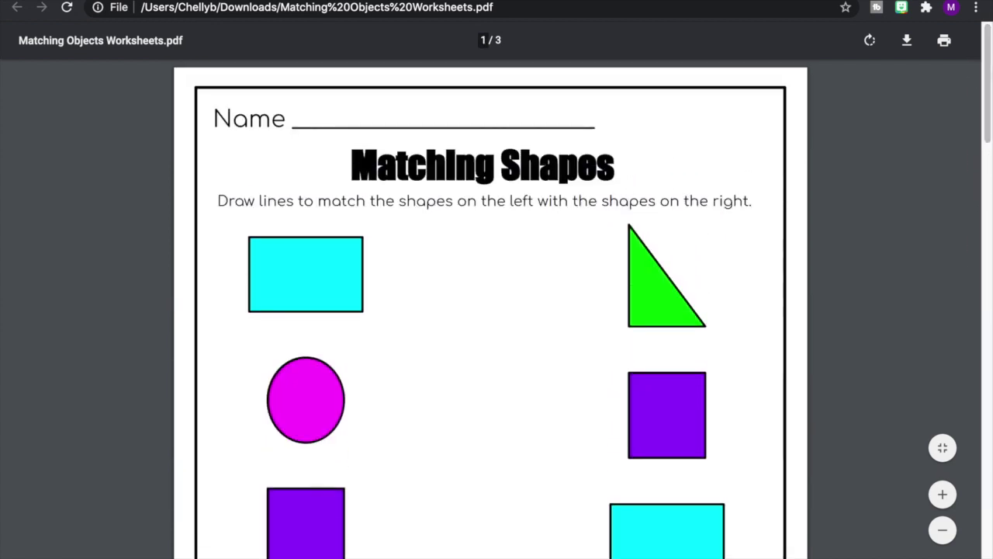